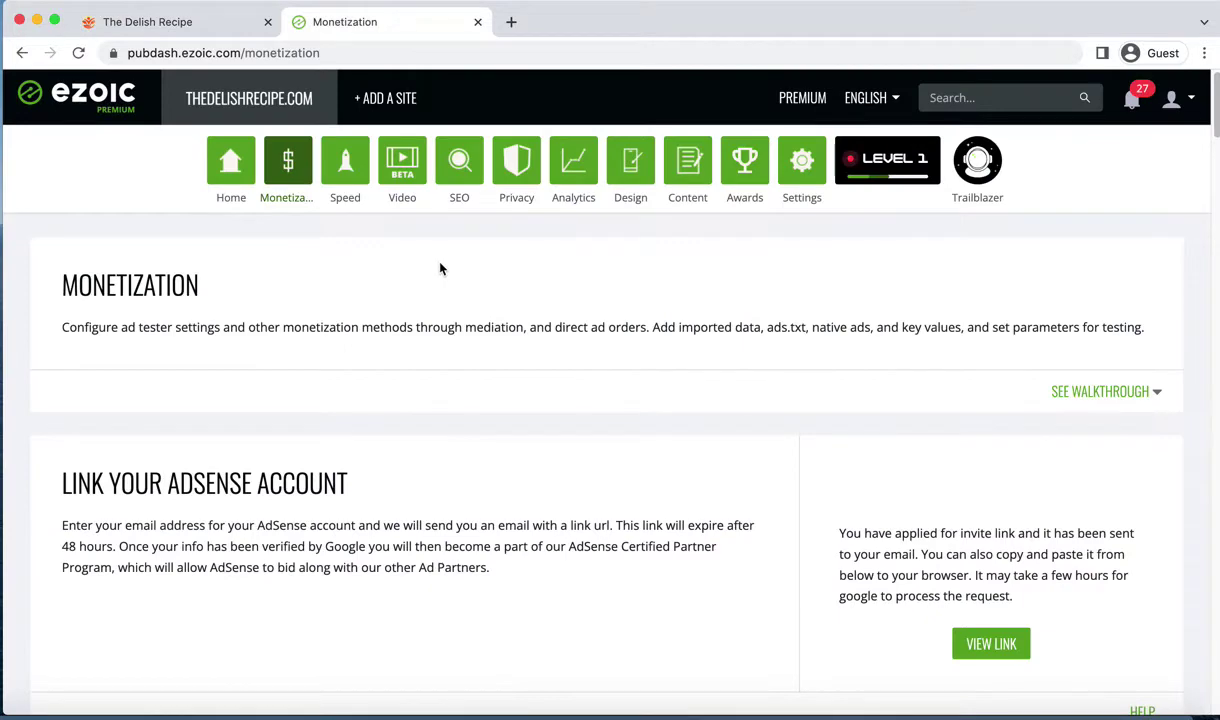
# Step: Glance at The Delish Recipe site, then open the Ezoic Settings page from Monetization
pyautogui.click(196, 27)
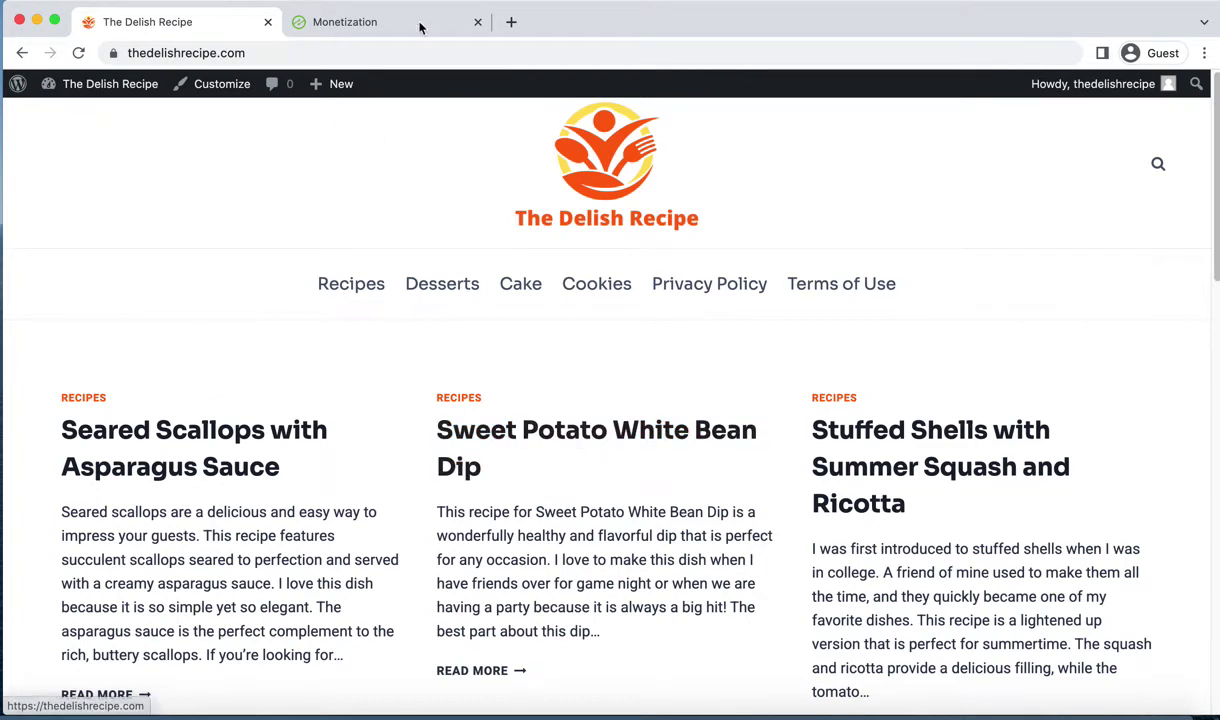
pyautogui.click(378, 24)
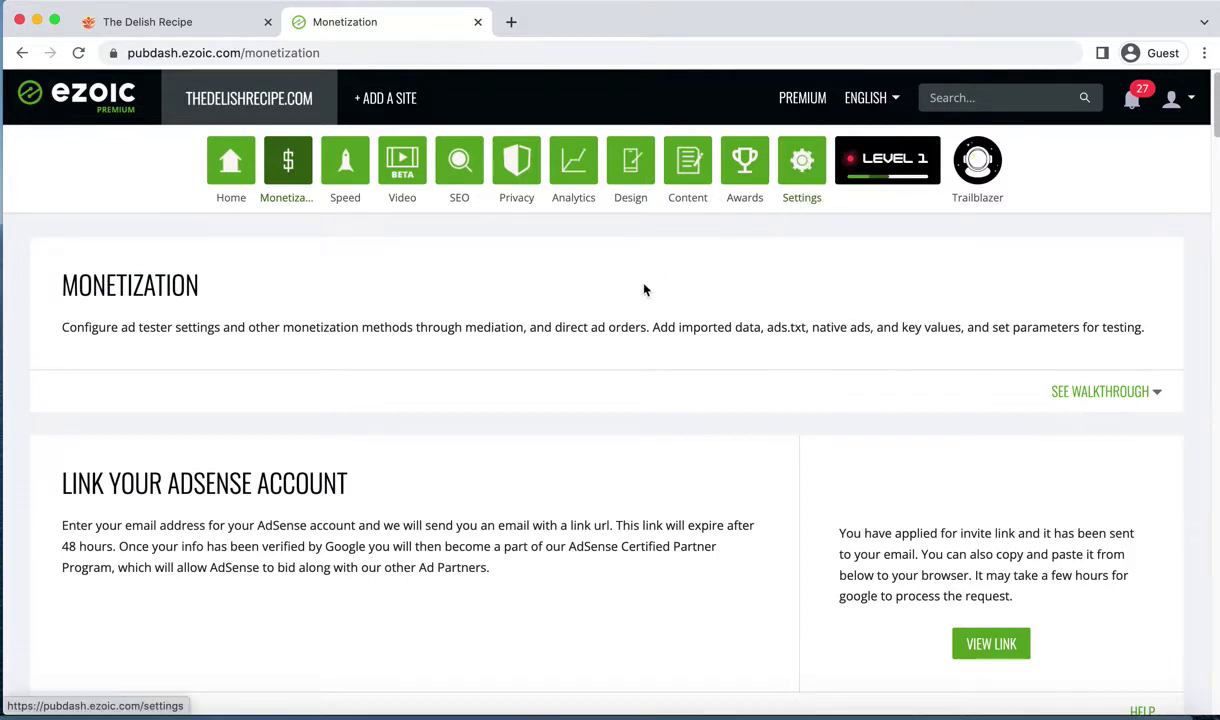
pyautogui.click(803, 170)
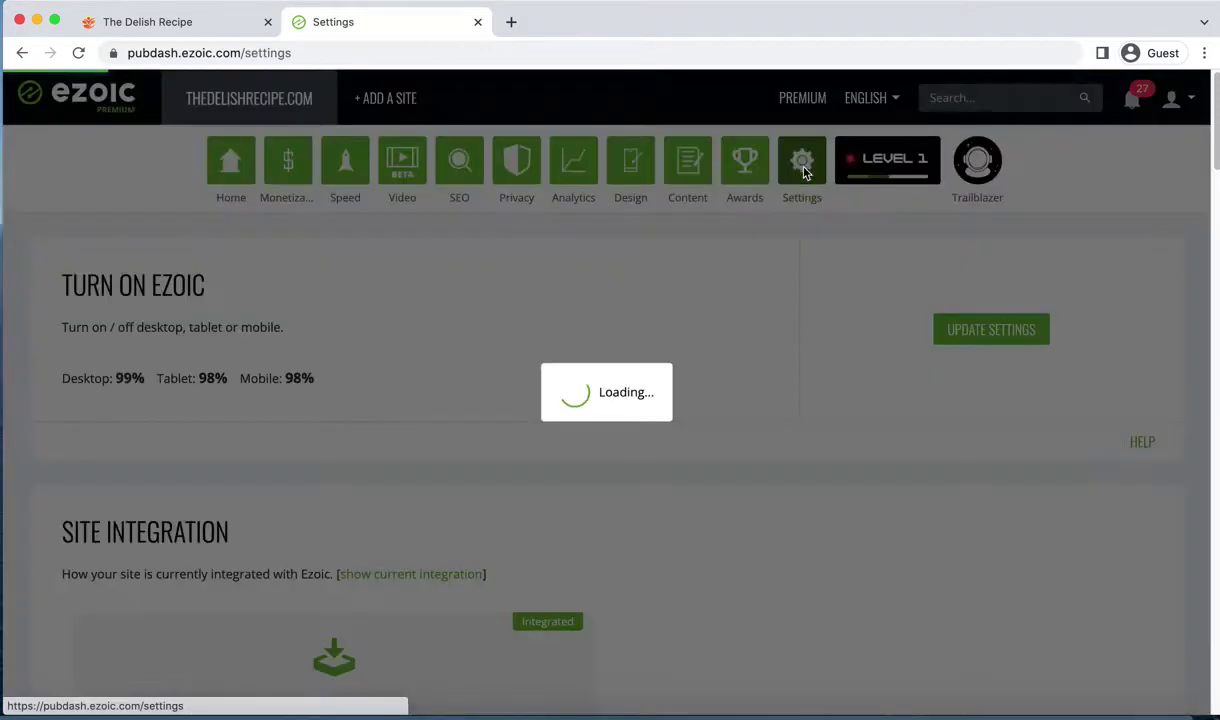
# Step: Review Ezoic Settings down to the WordPress Hosting section, then return to The Delish Recipe site
pyautogui.scroll(-10, 560, 485)
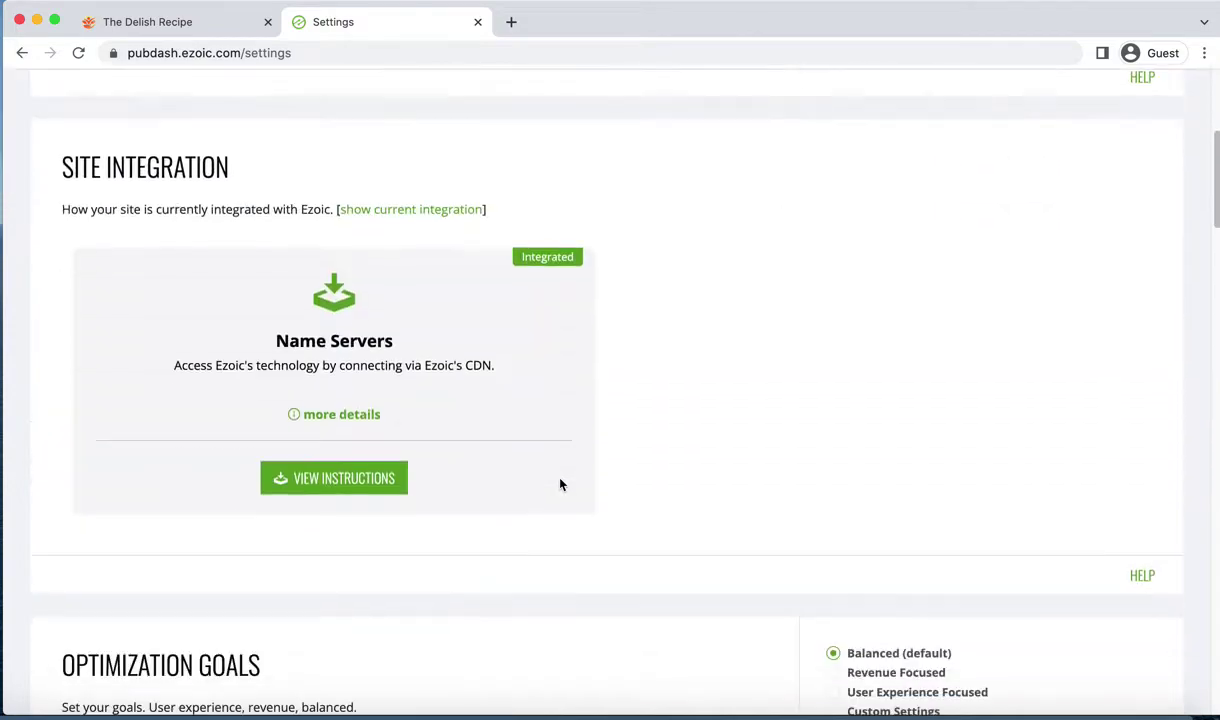
pyautogui.scroll(-5, 560, 485)
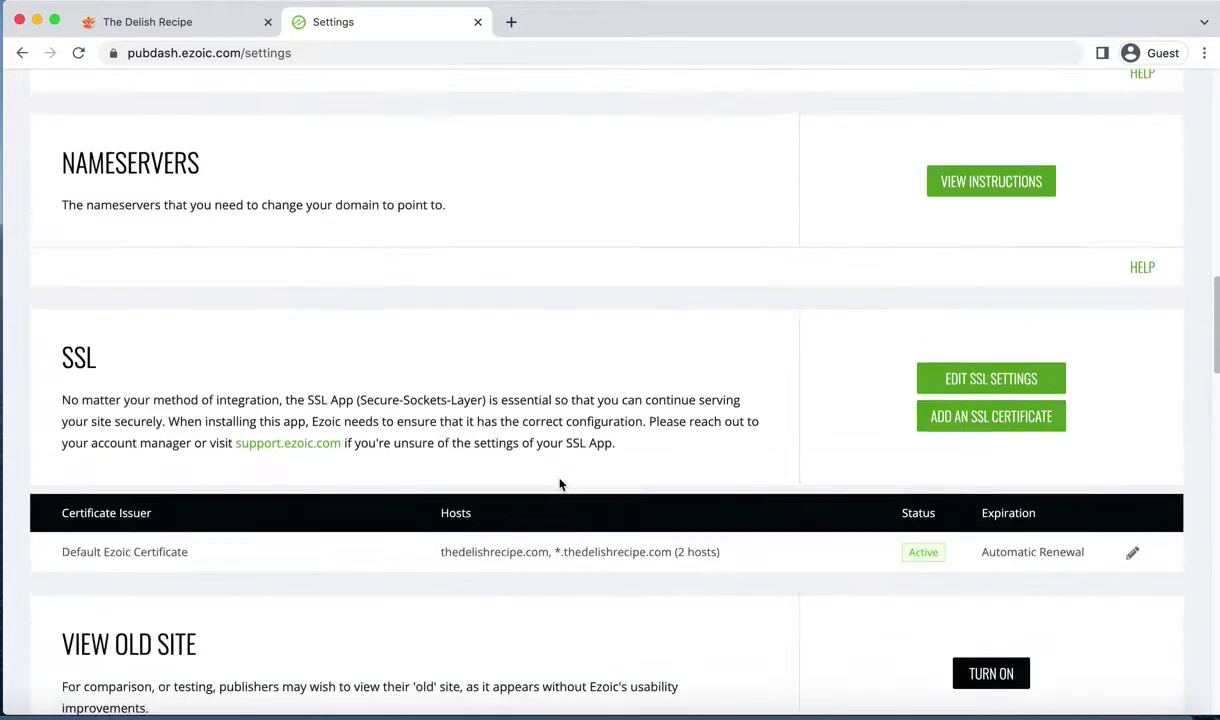
pyautogui.scroll(15, 558, 485)
pyautogui.scroll(2, 558, 485)
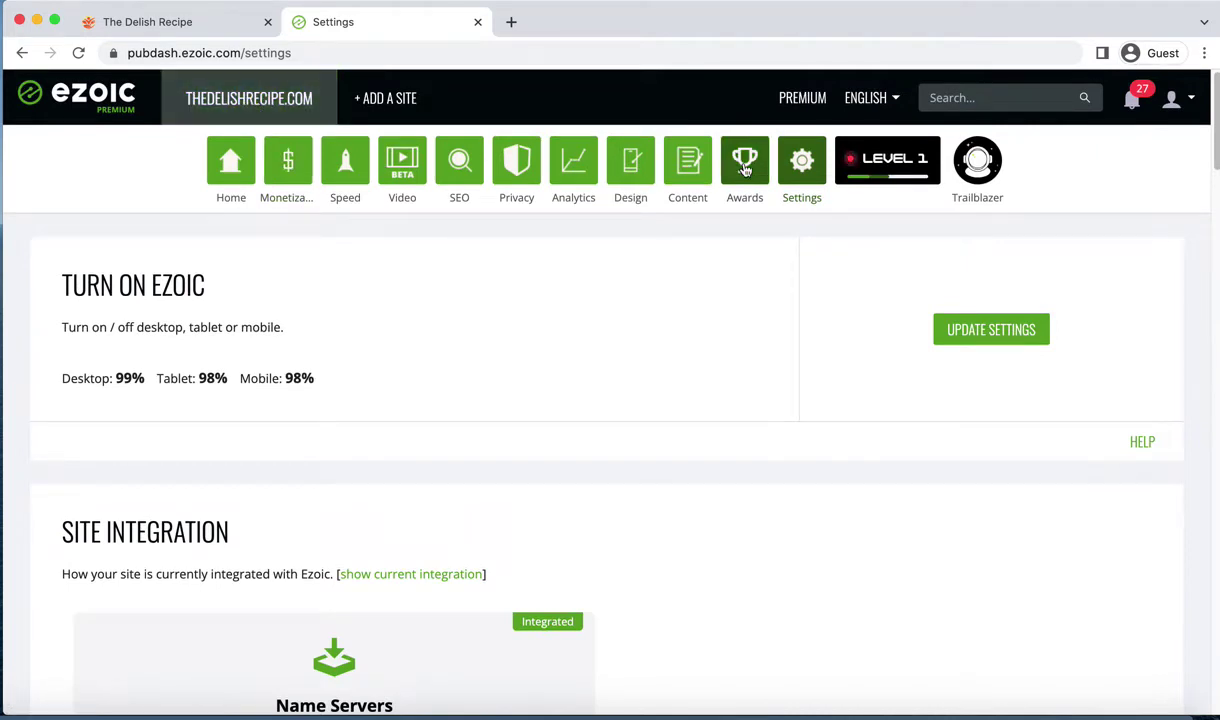
pyautogui.scroll(-4, 687, 461)
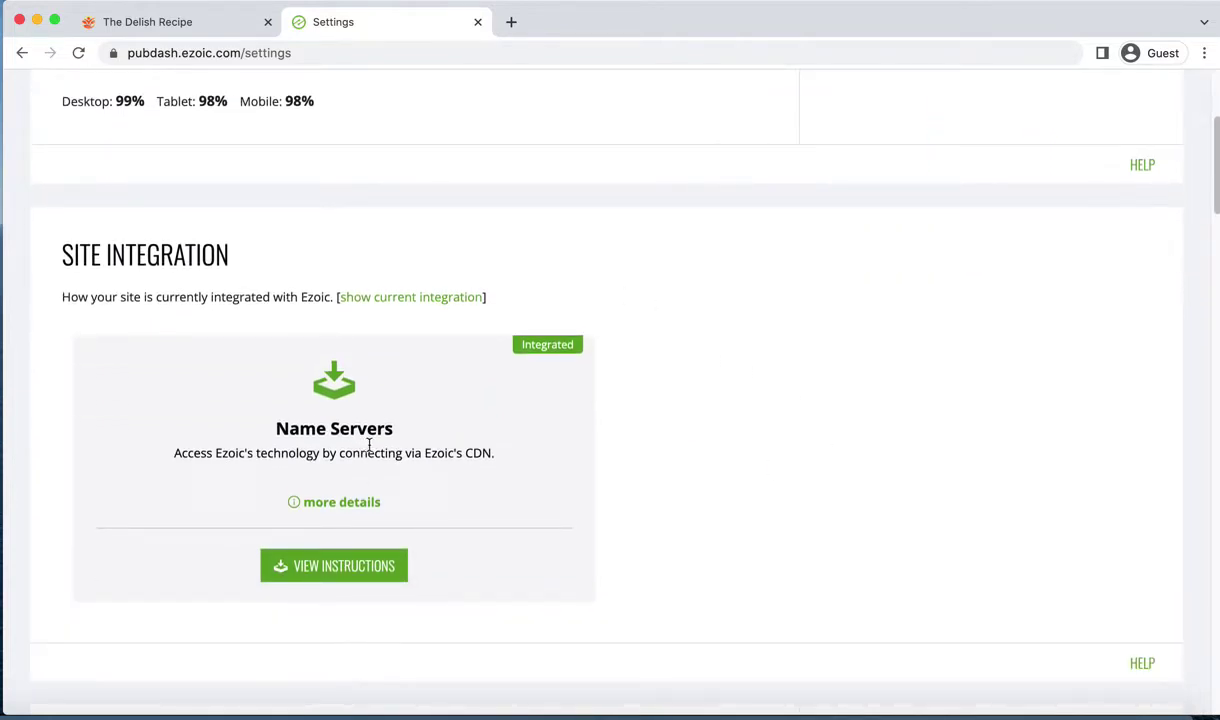
pyautogui.scroll(-8, 720, 505)
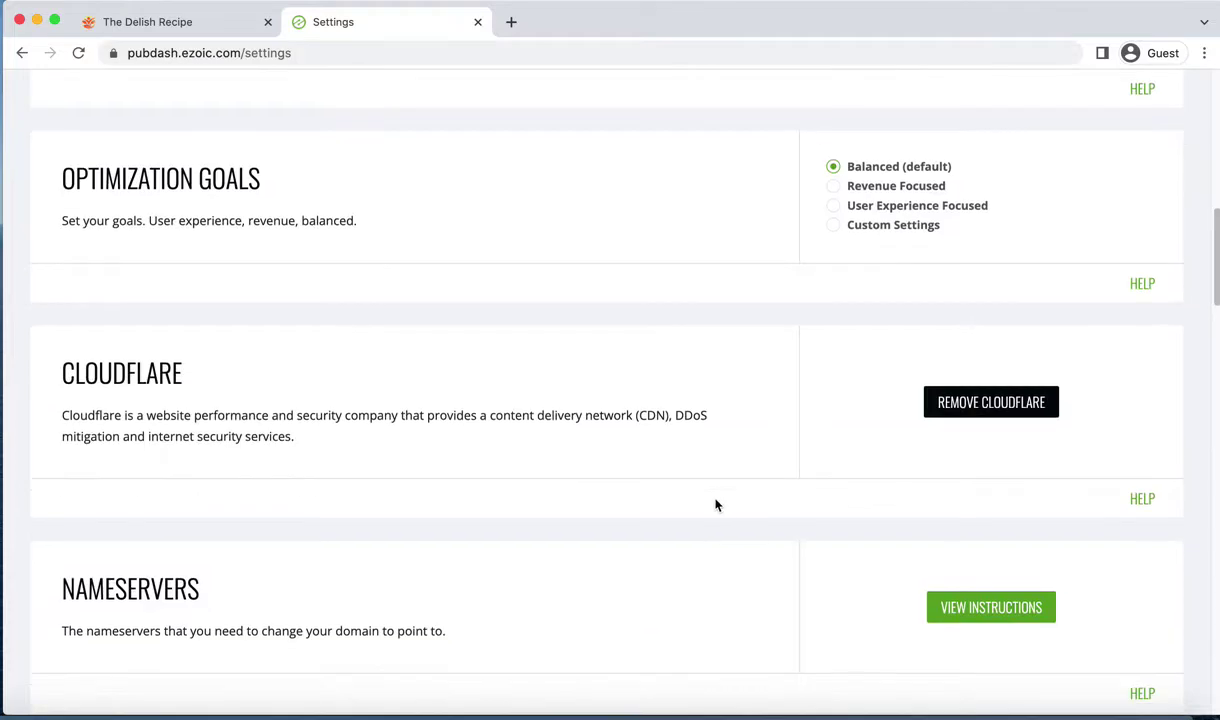
pyautogui.scroll(-10, 715, 505)
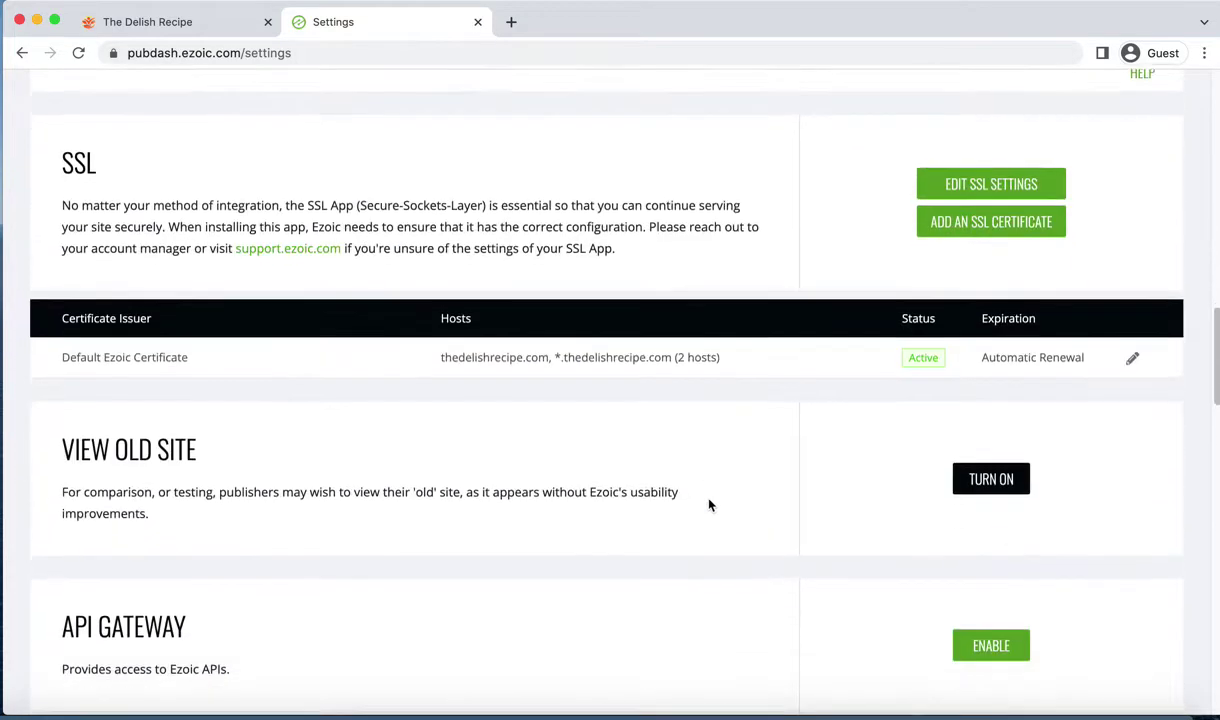
pyautogui.scroll(-1, 707, 506)
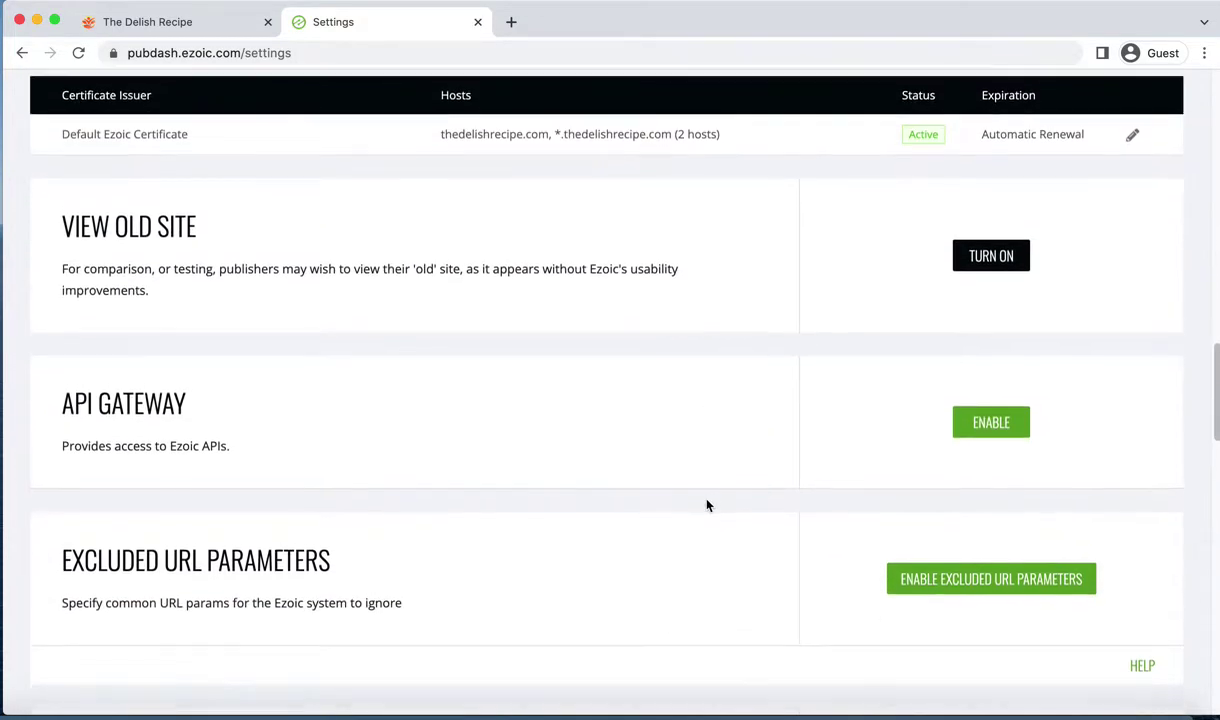
pyautogui.scroll(-3, 704, 505)
pyautogui.scroll(-2, 702, 505)
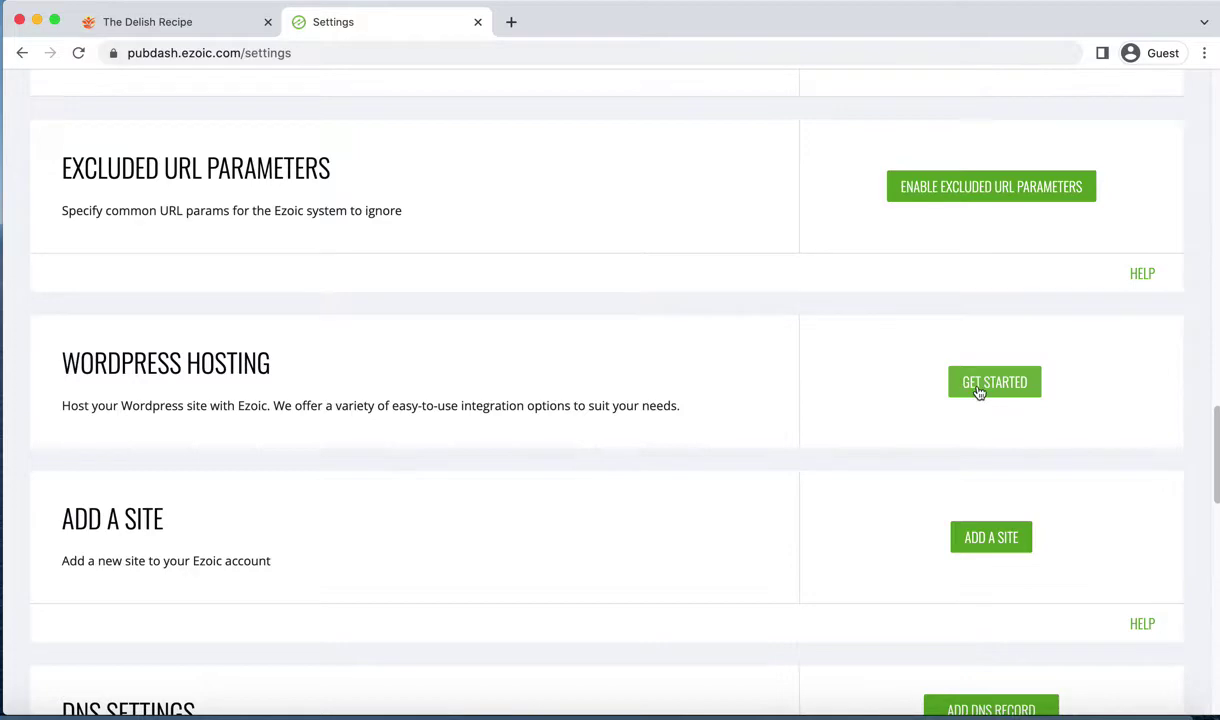
pyautogui.click(146, 34)
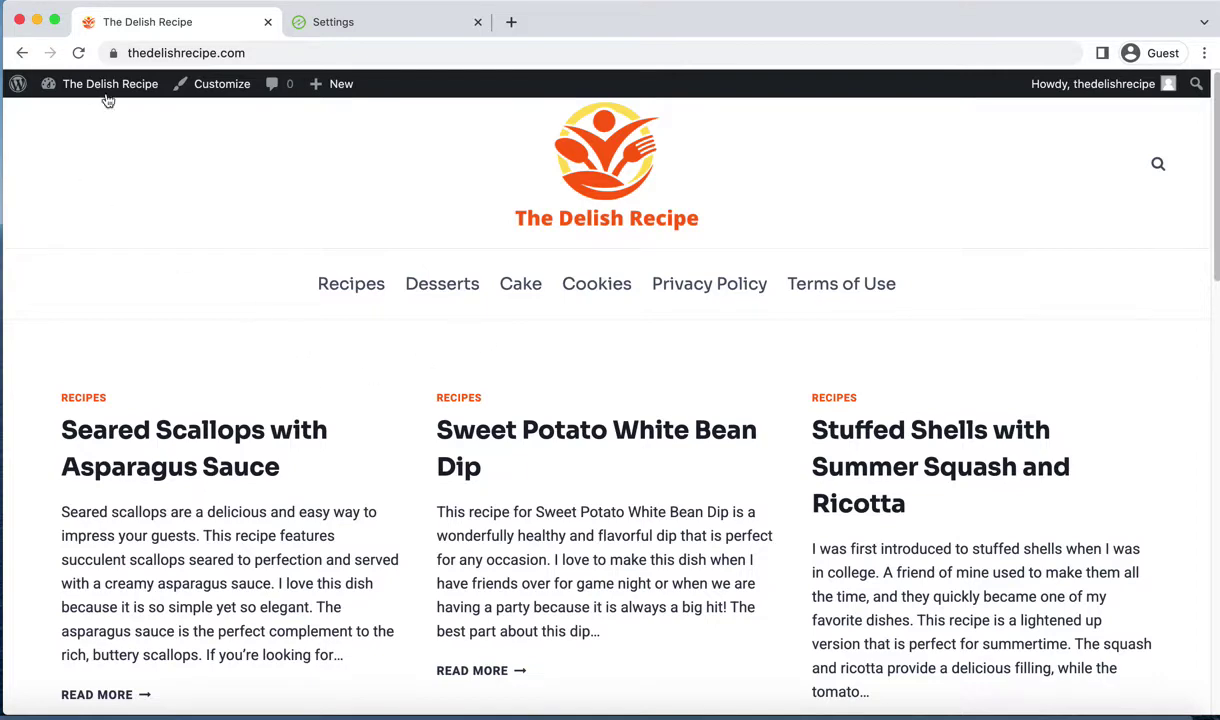
# Step: Go to Plugins > Add New from the WordPress Dashboard
pyautogui.moveTo(102, 95)
pyautogui.click(70, 118)
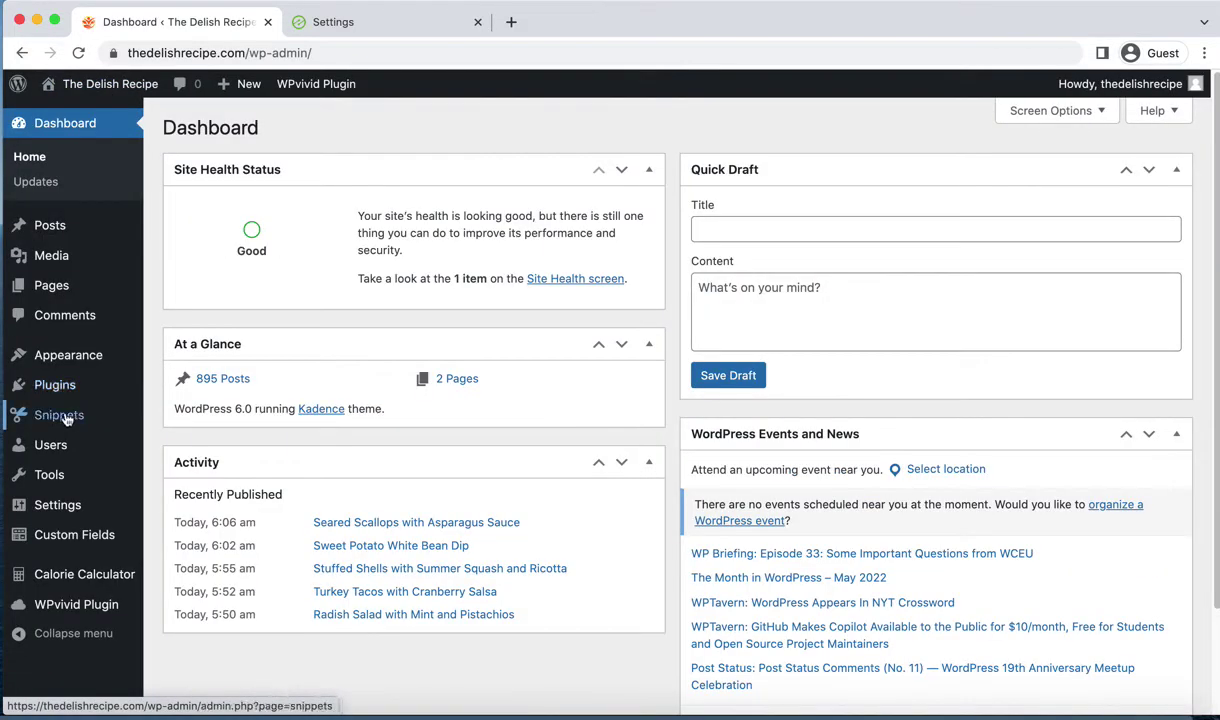
pyautogui.moveTo(50, 393)
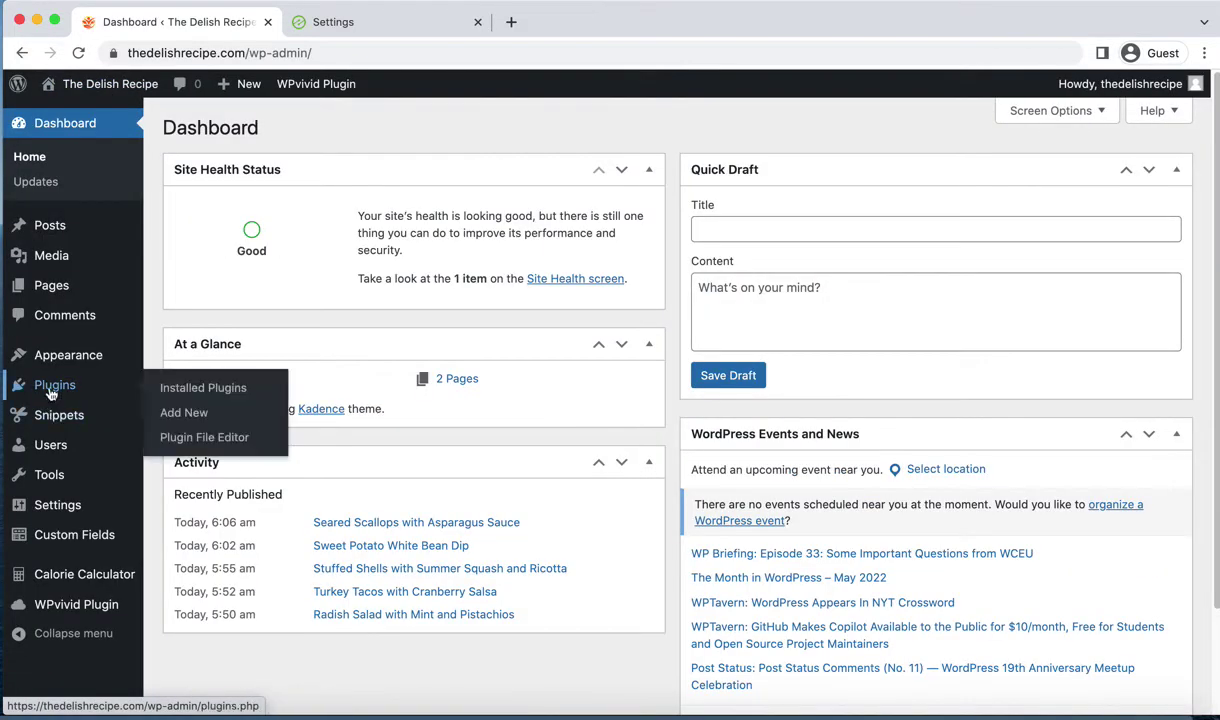
pyautogui.click(172, 414)
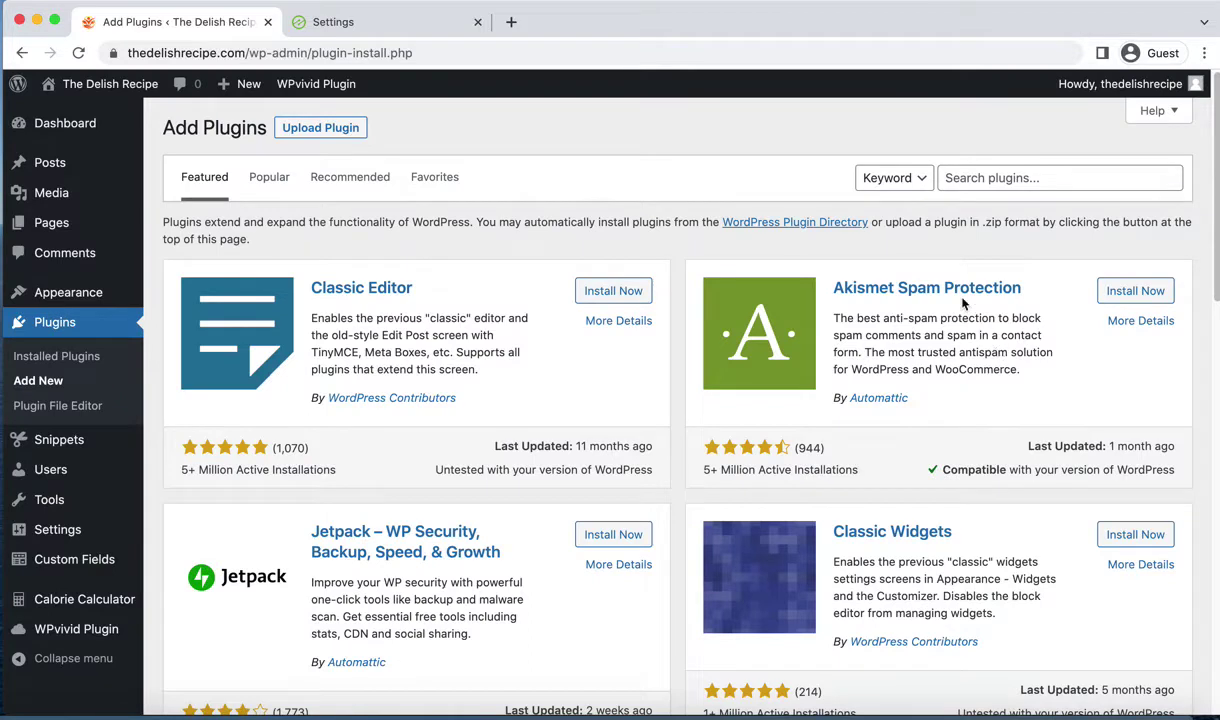
# Step: Search the plugin directory for 'updra', then install and activate UpdraftPlus
pyautogui.click(1016, 180)
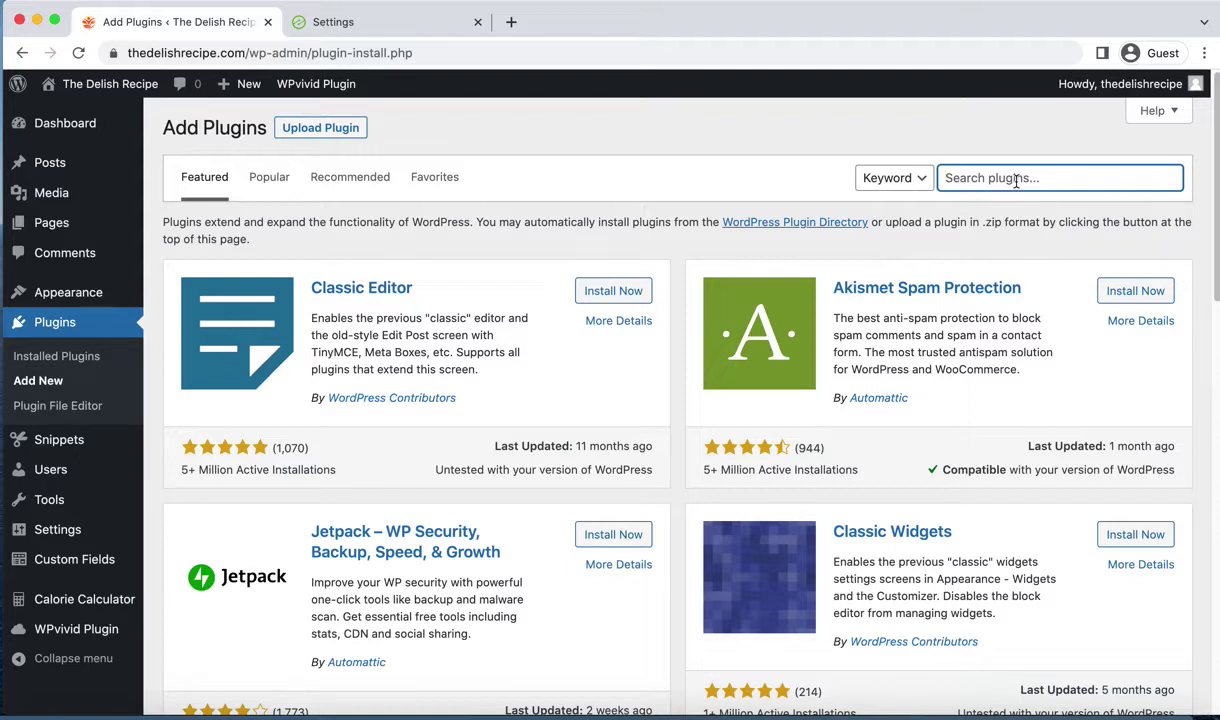
pyautogui.write('updraft')
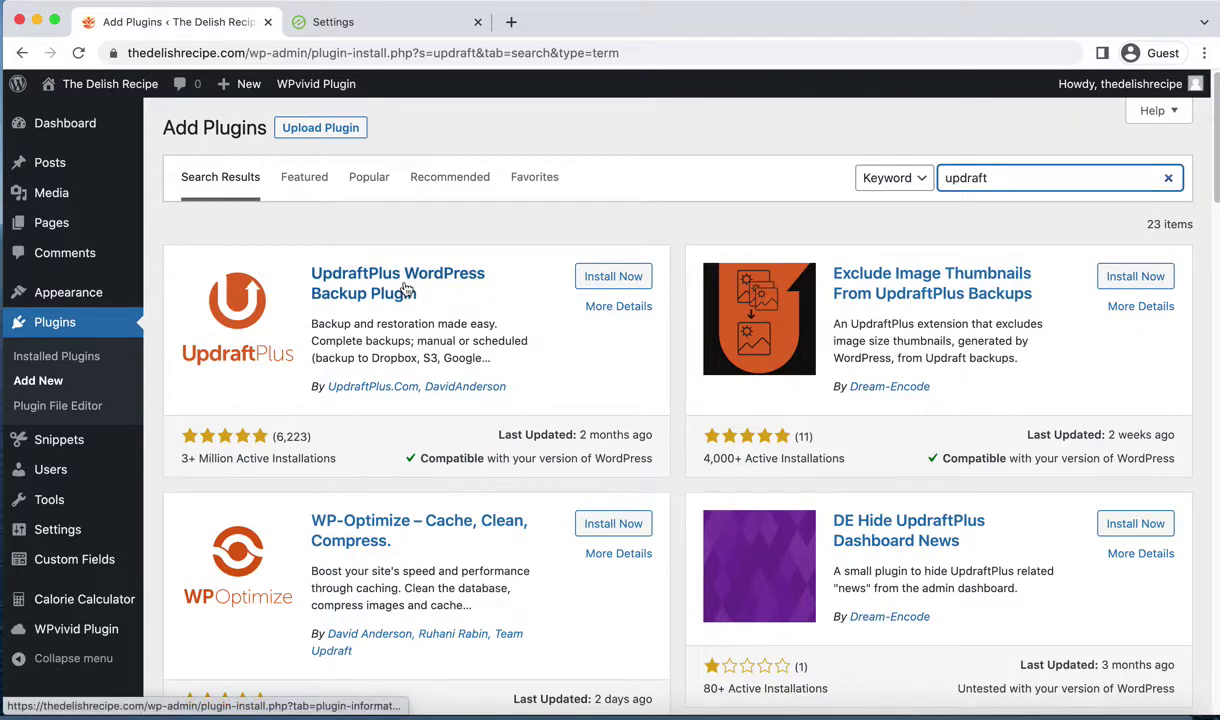
pyautogui.click(613, 277)
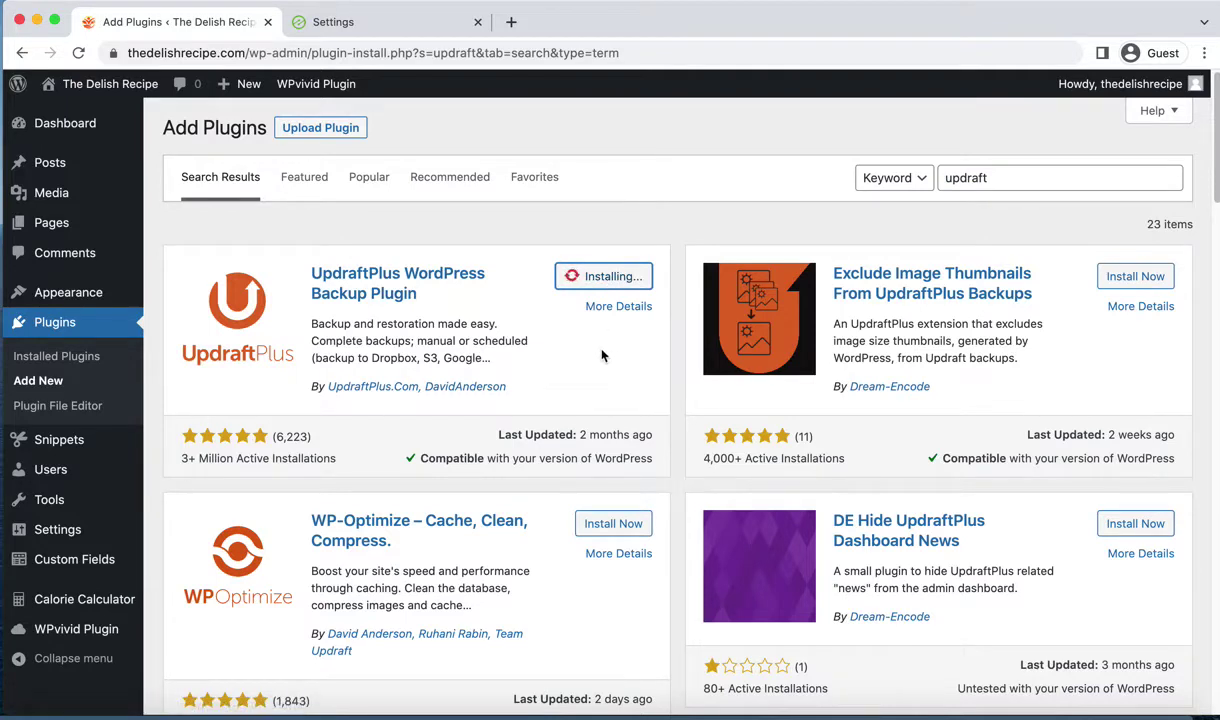
pyautogui.click(621, 277)
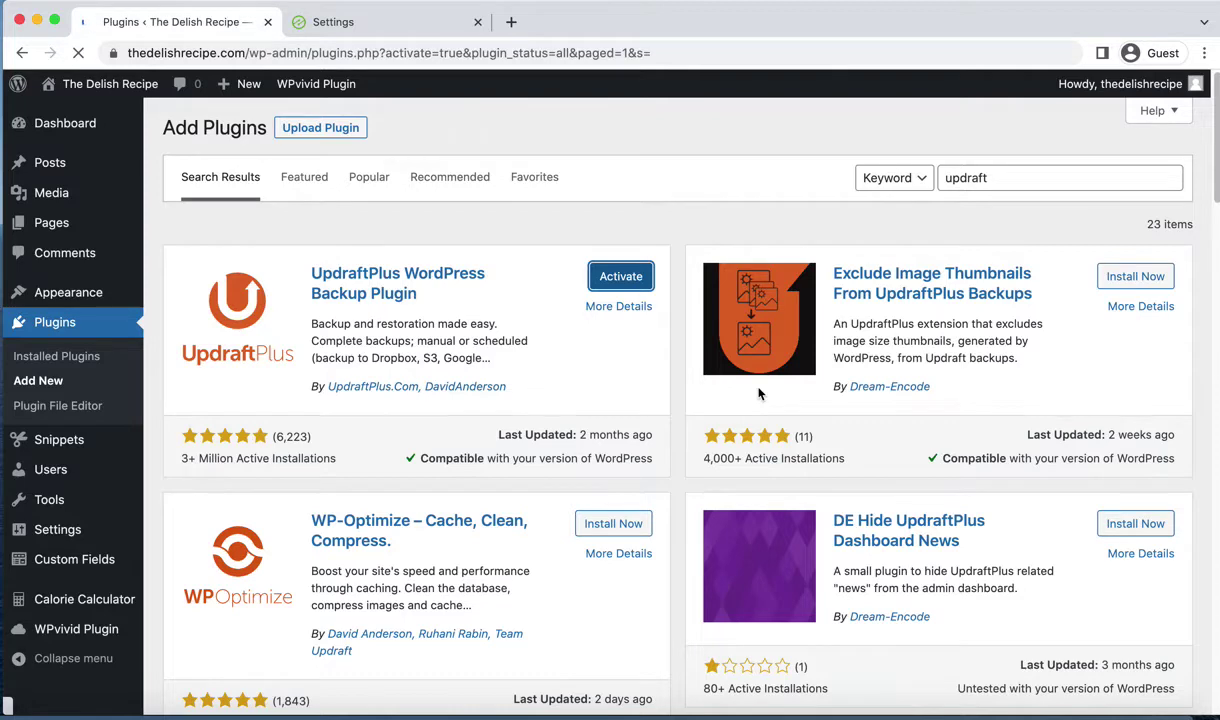
pyautogui.scroll(-3, 758, 394)
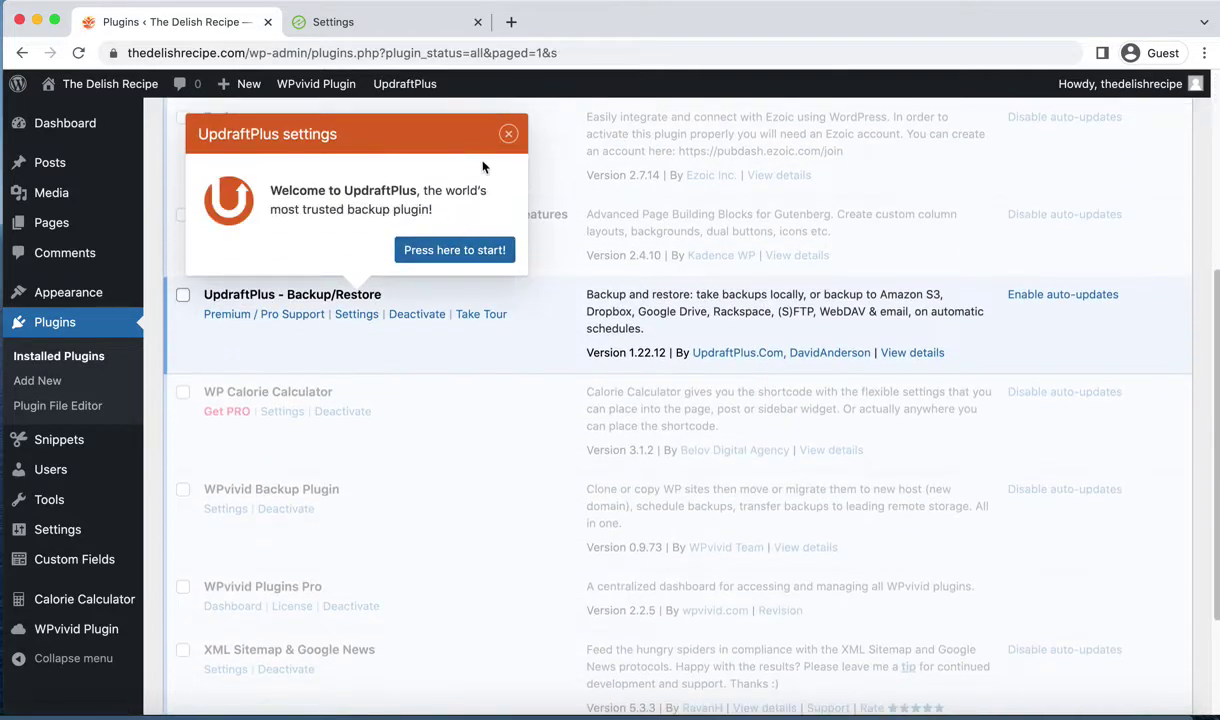
# Step: Dismiss the UpdraftPlus welcome popup and go to Settings > UpdraftPlus Backups
pyautogui.click(507, 131)
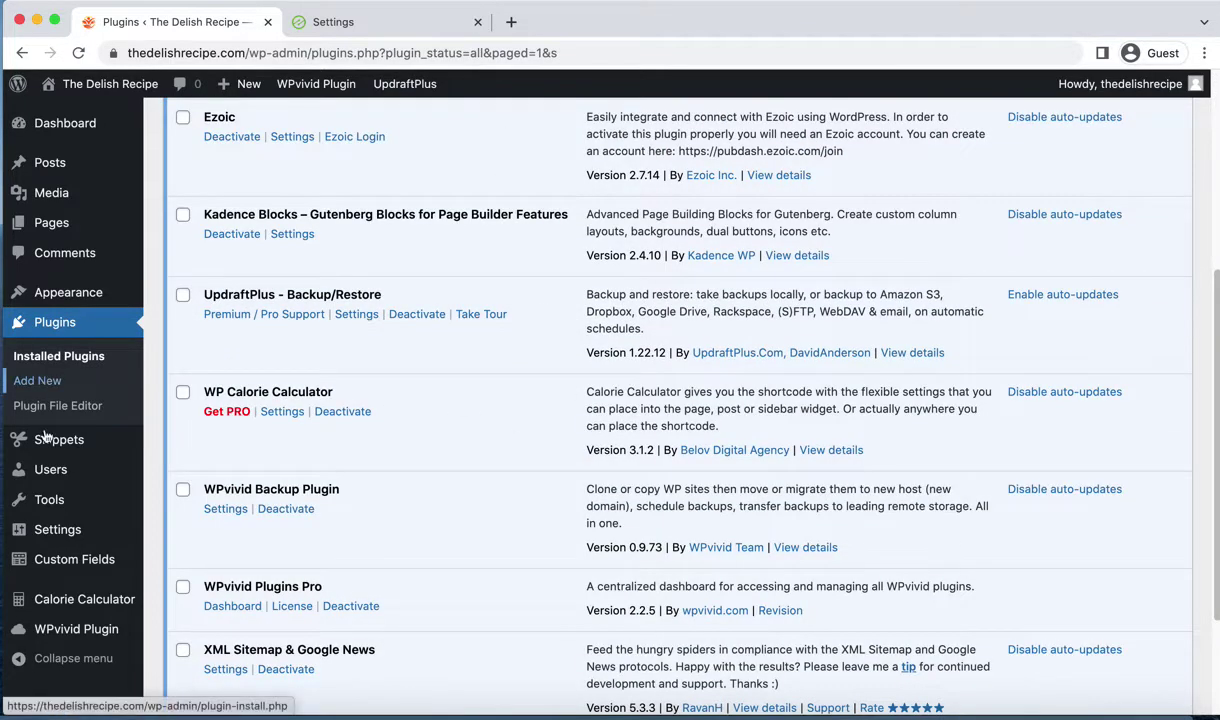
pyautogui.moveTo(60, 529)
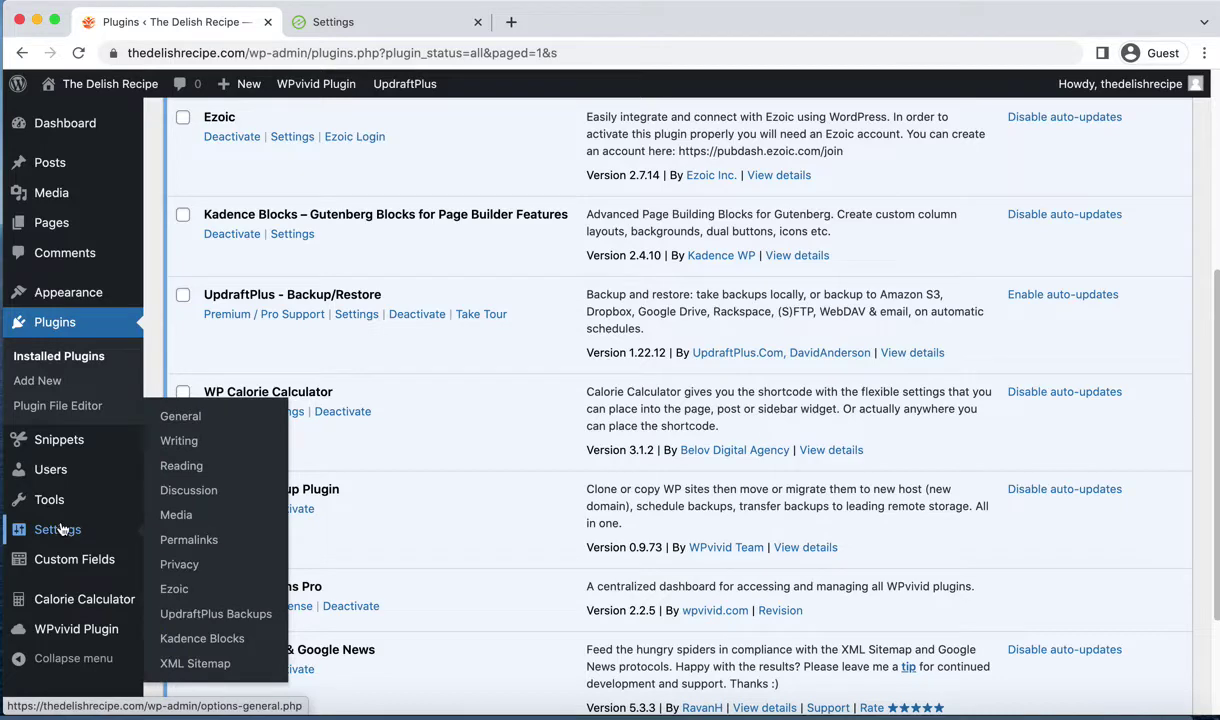
pyautogui.click(208, 619)
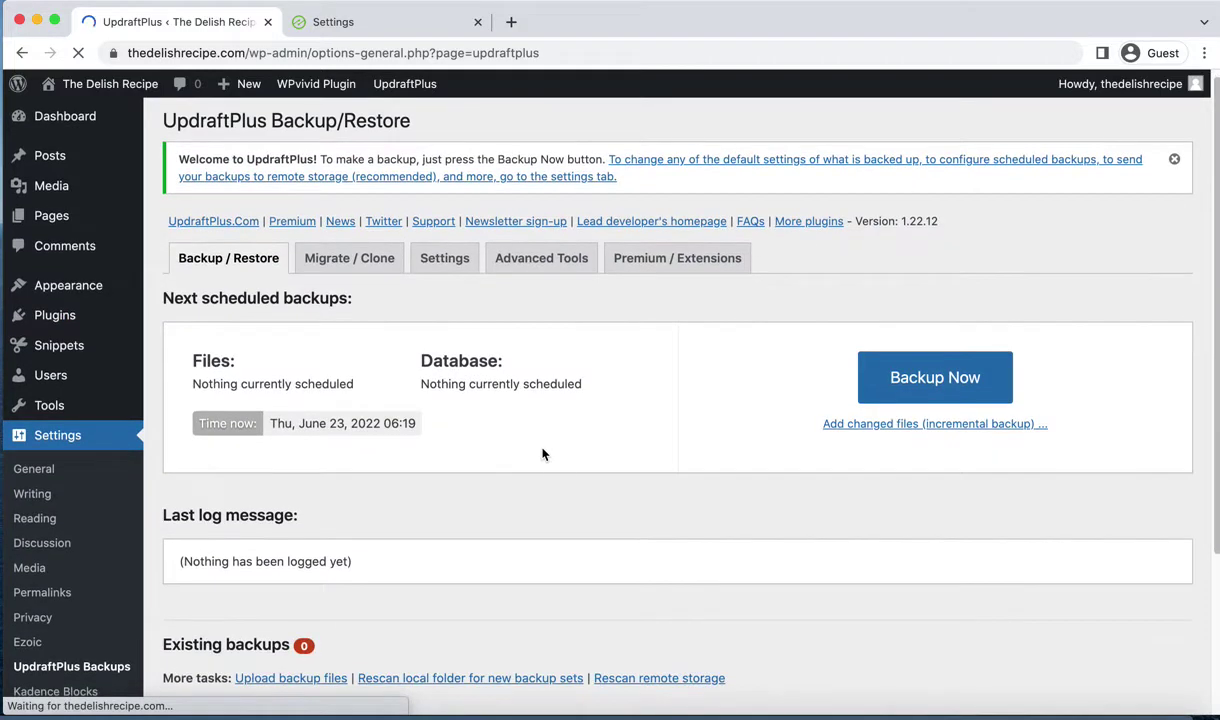
pyautogui.scroll(-2, 543, 455)
pyautogui.scroll(3, 653, 365)
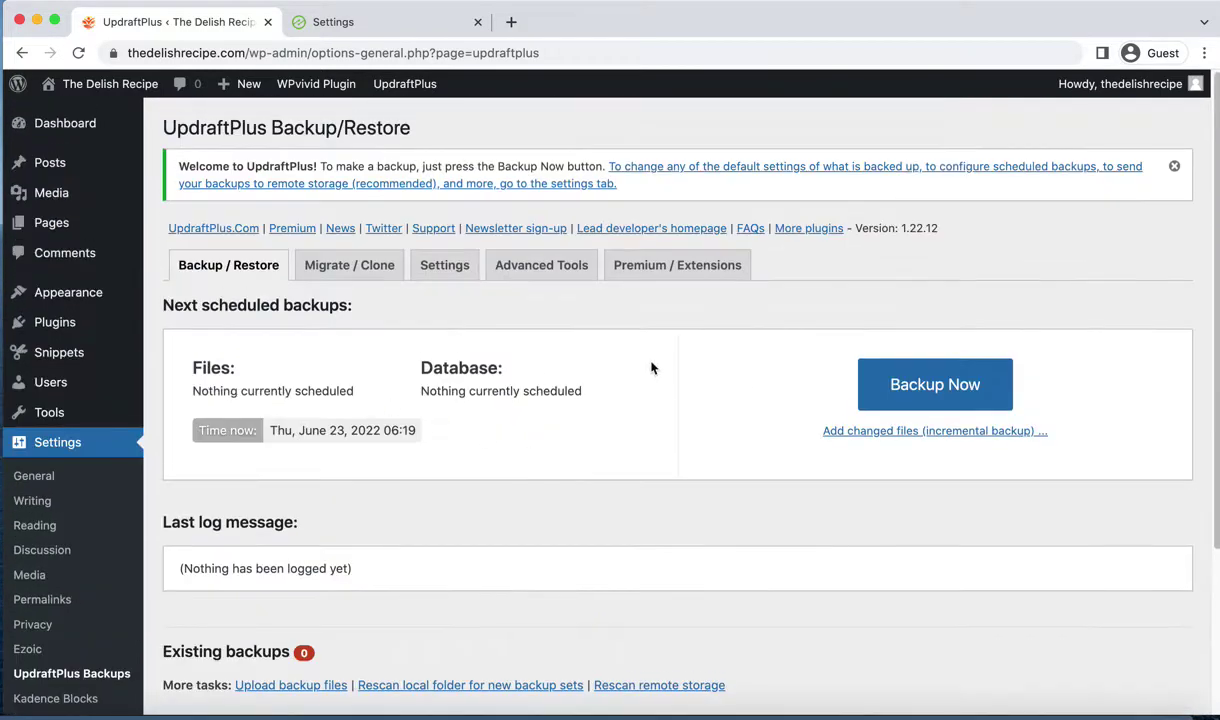
pyautogui.scroll(-4, 663, 444)
pyautogui.scroll(3, 663, 444)
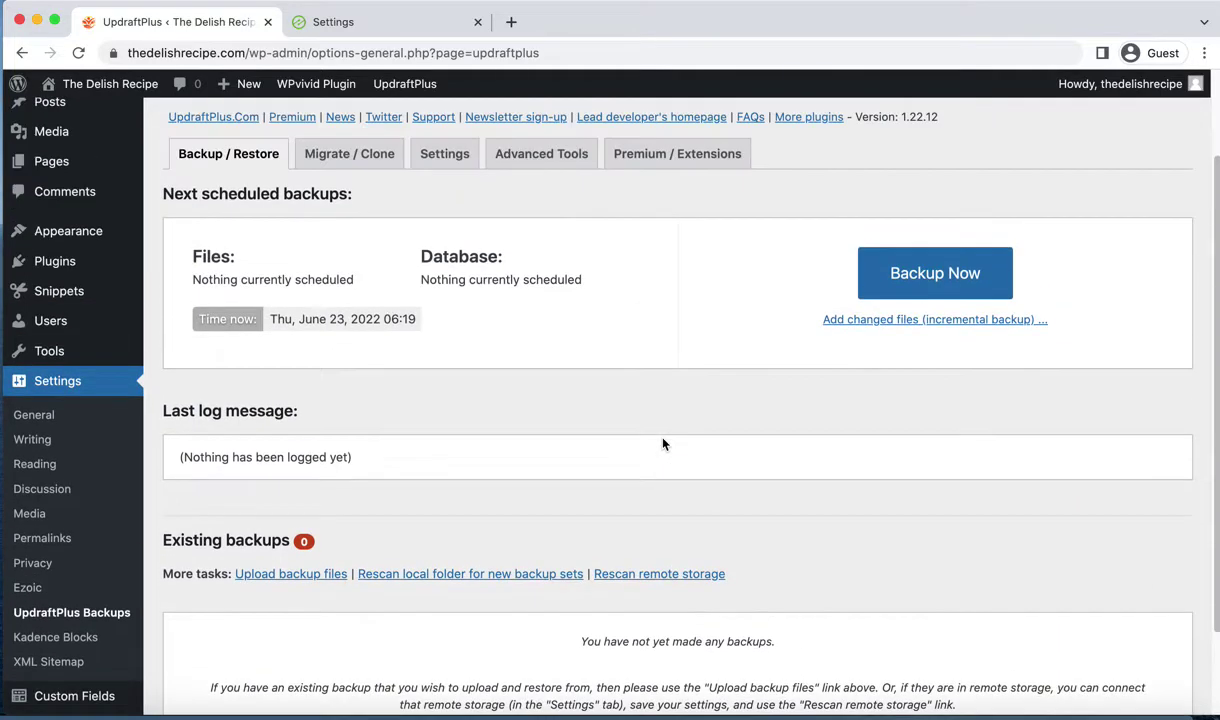
# Step: Run Backup Now for the database and files, then dismiss the finished message
pyautogui.click(919, 310)
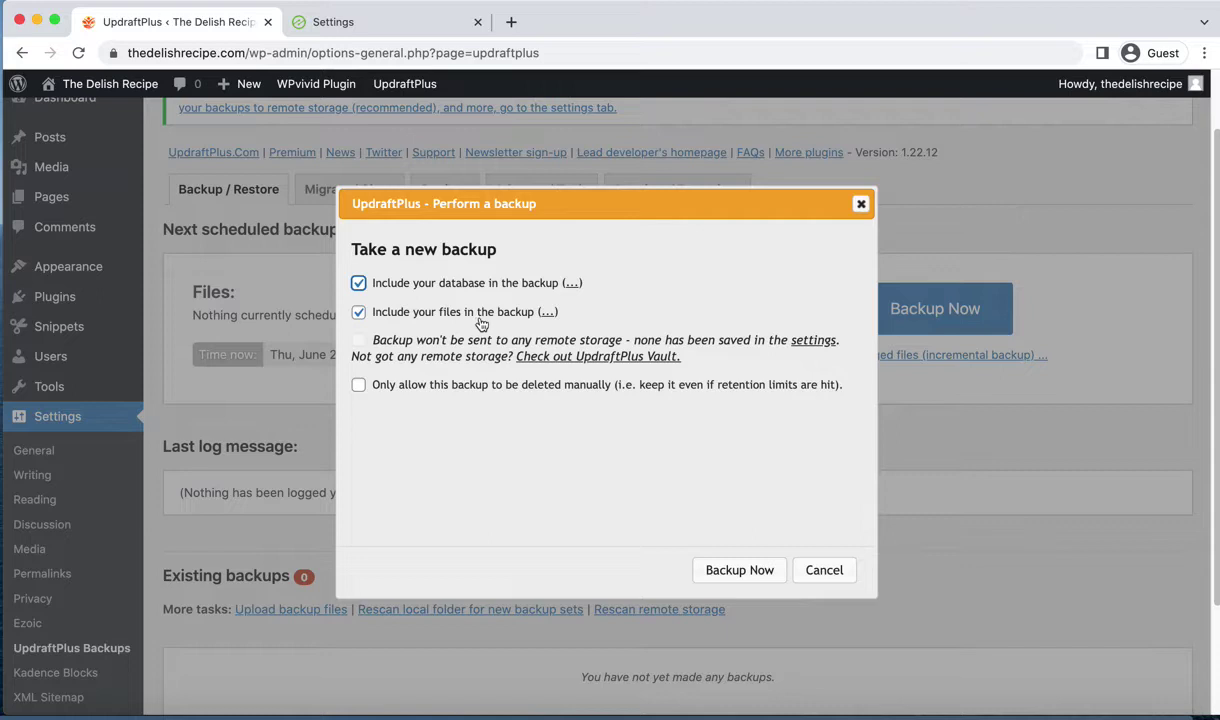
pyautogui.click(733, 572)
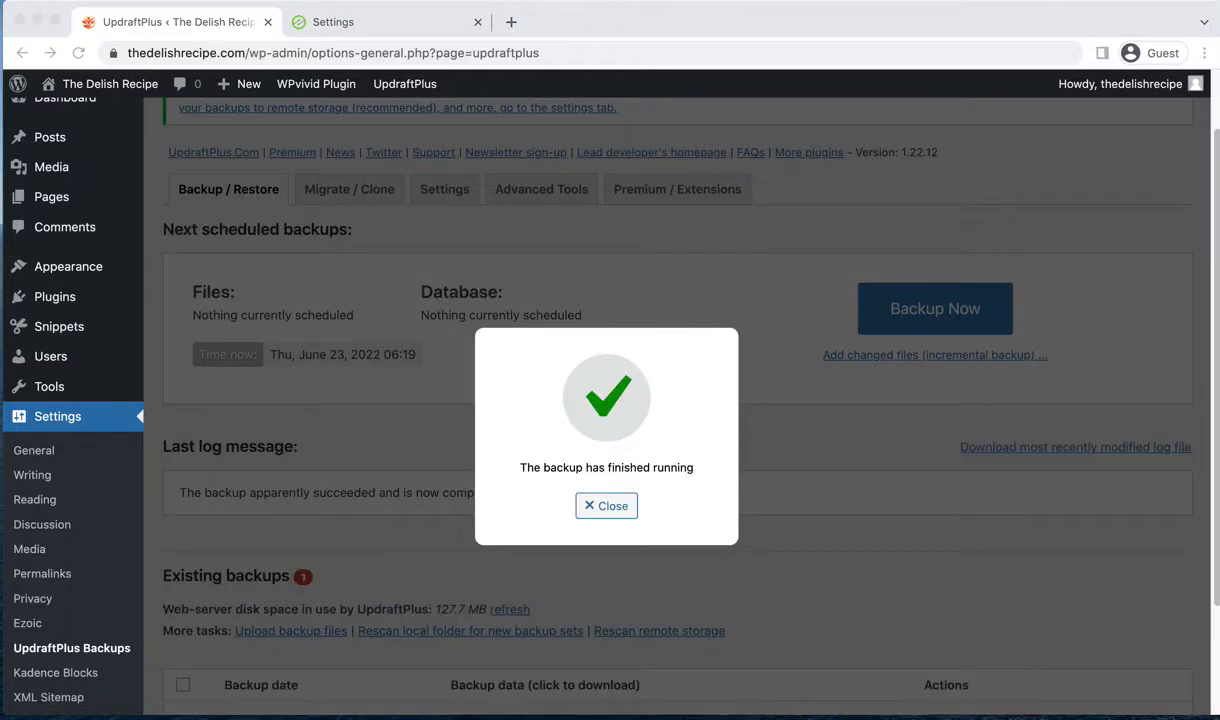
pyautogui.click(427, 348)
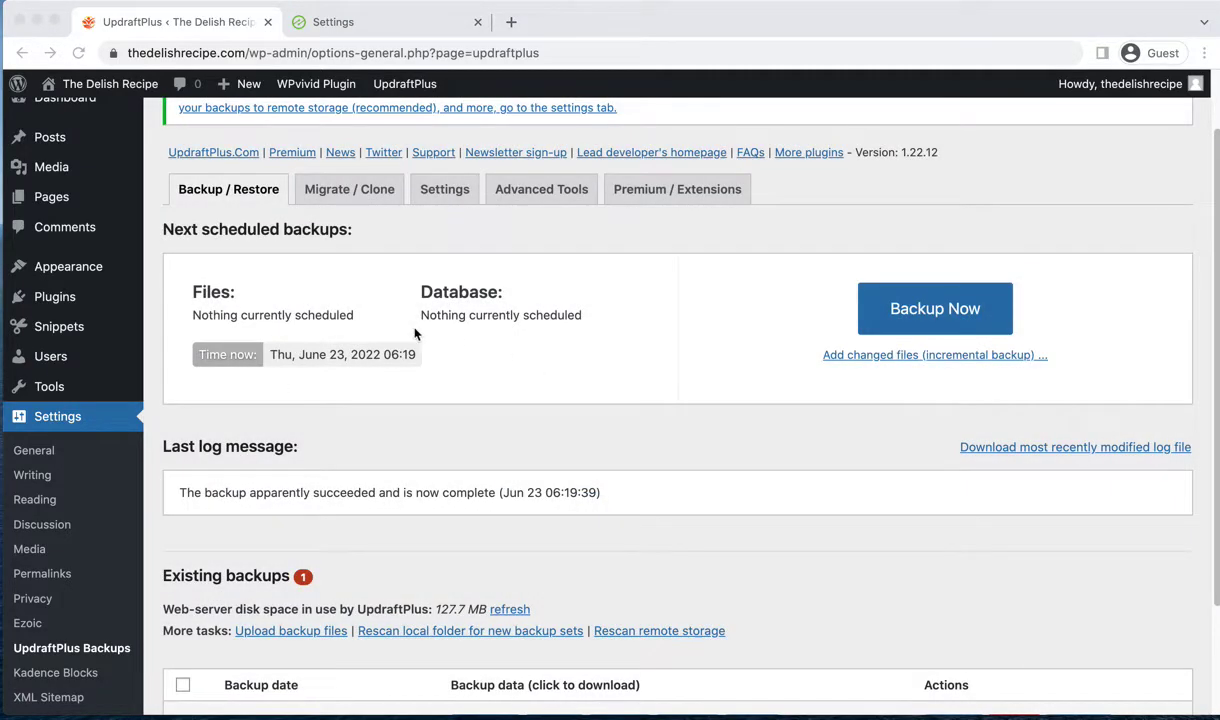
# Step: Download the Database and Plugins backup parts to the computer
pyautogui.scroll(-3, 411, 390)
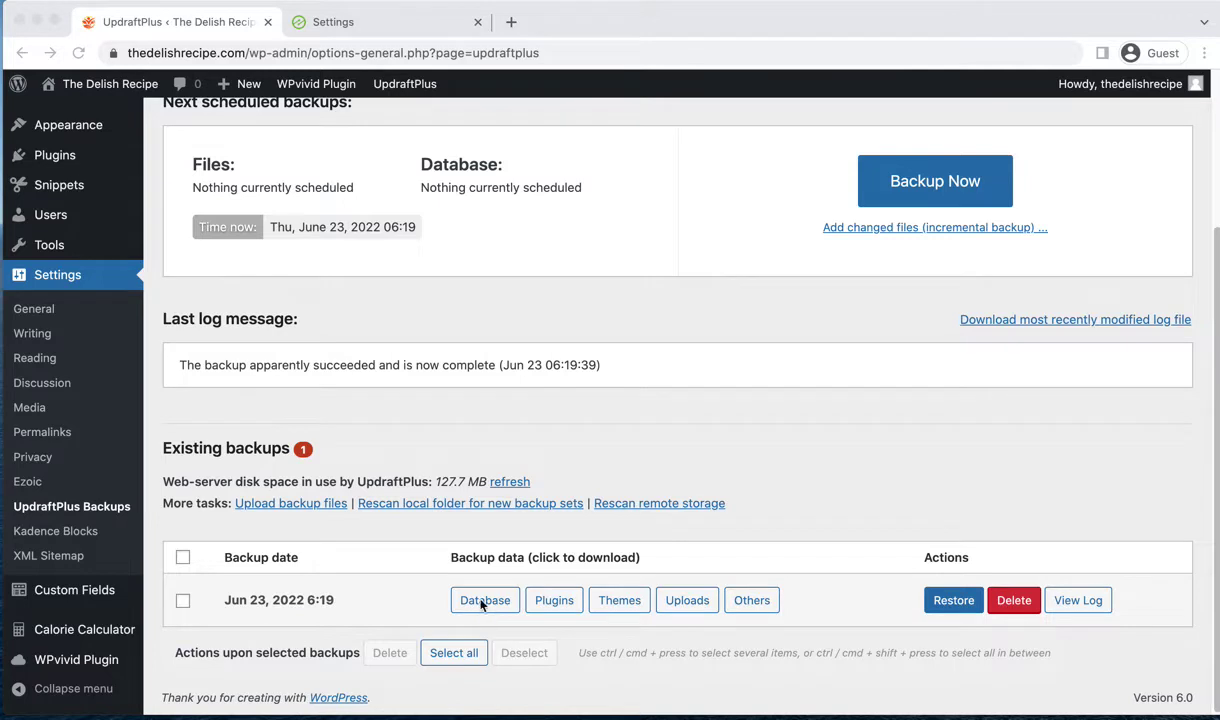
pyautogui.click(782, 494)
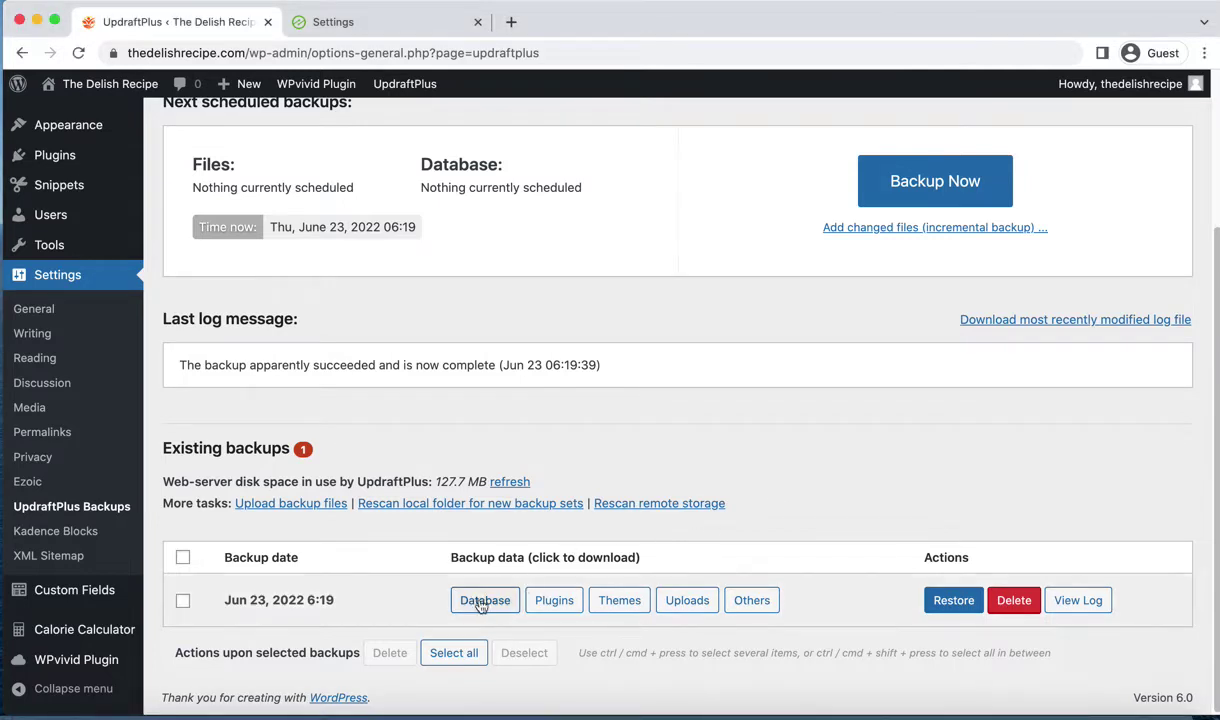
pyautogui.click(490, 600)
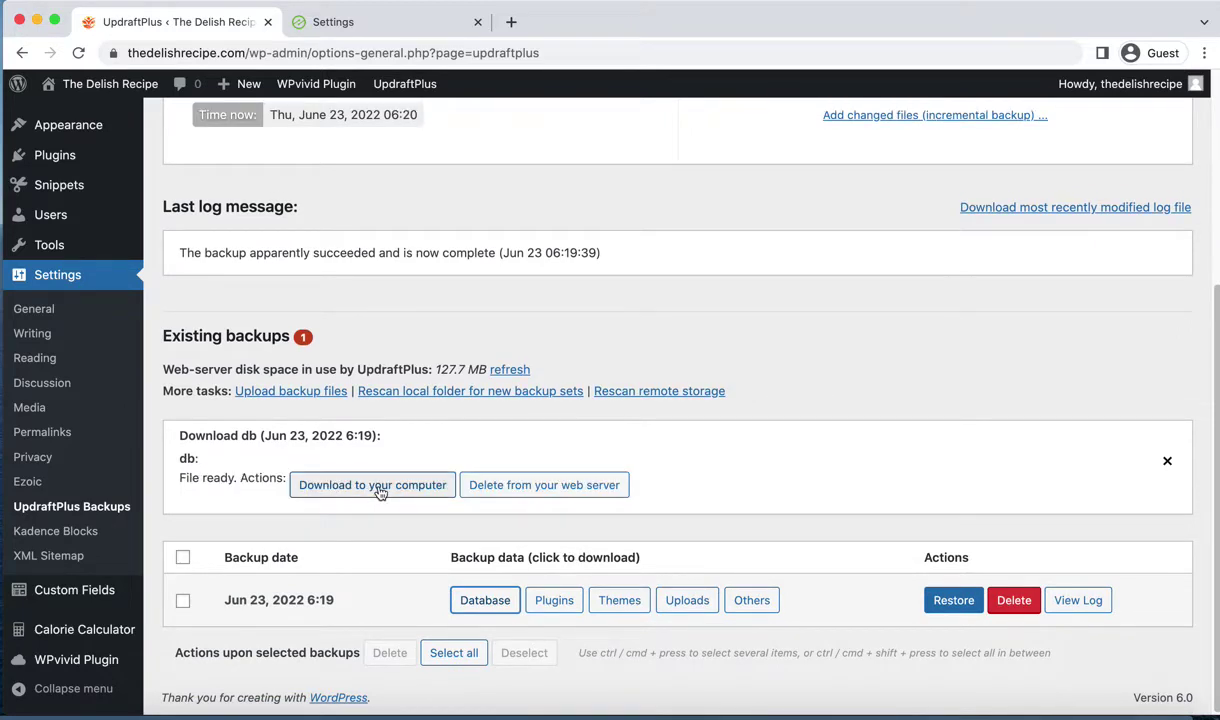
pyautogui.click(340, 490)
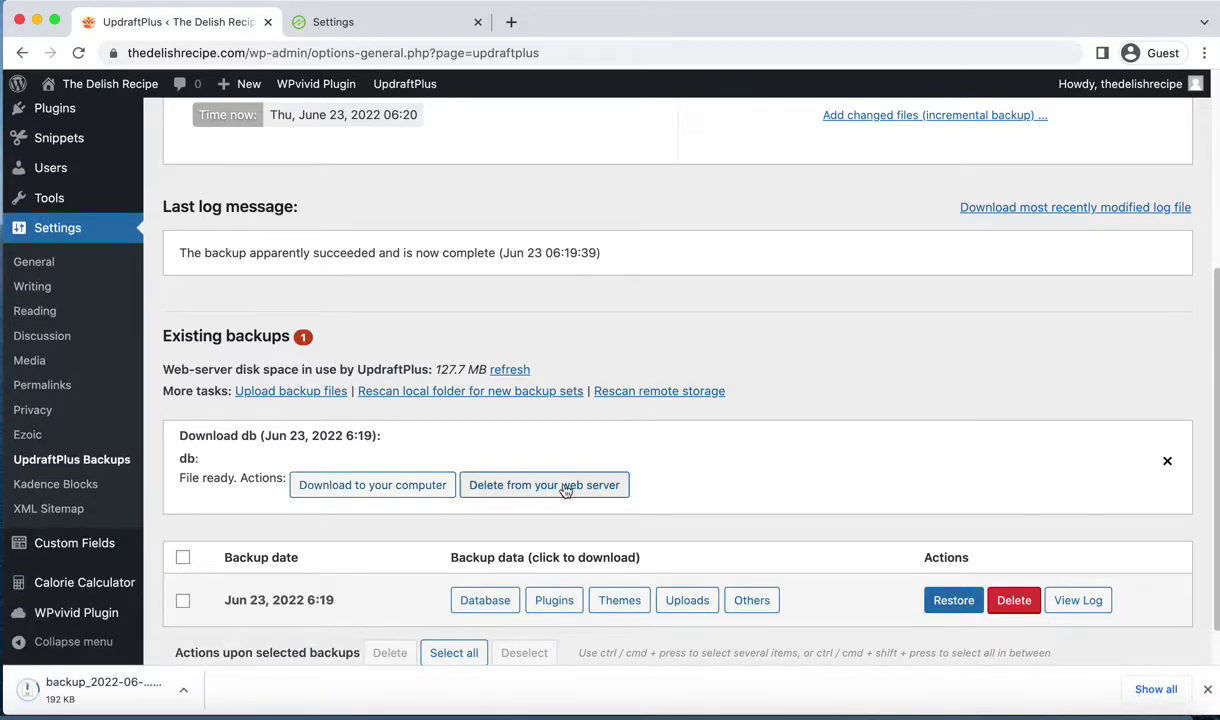
pyautogui.scroll(-1, 540, 545)
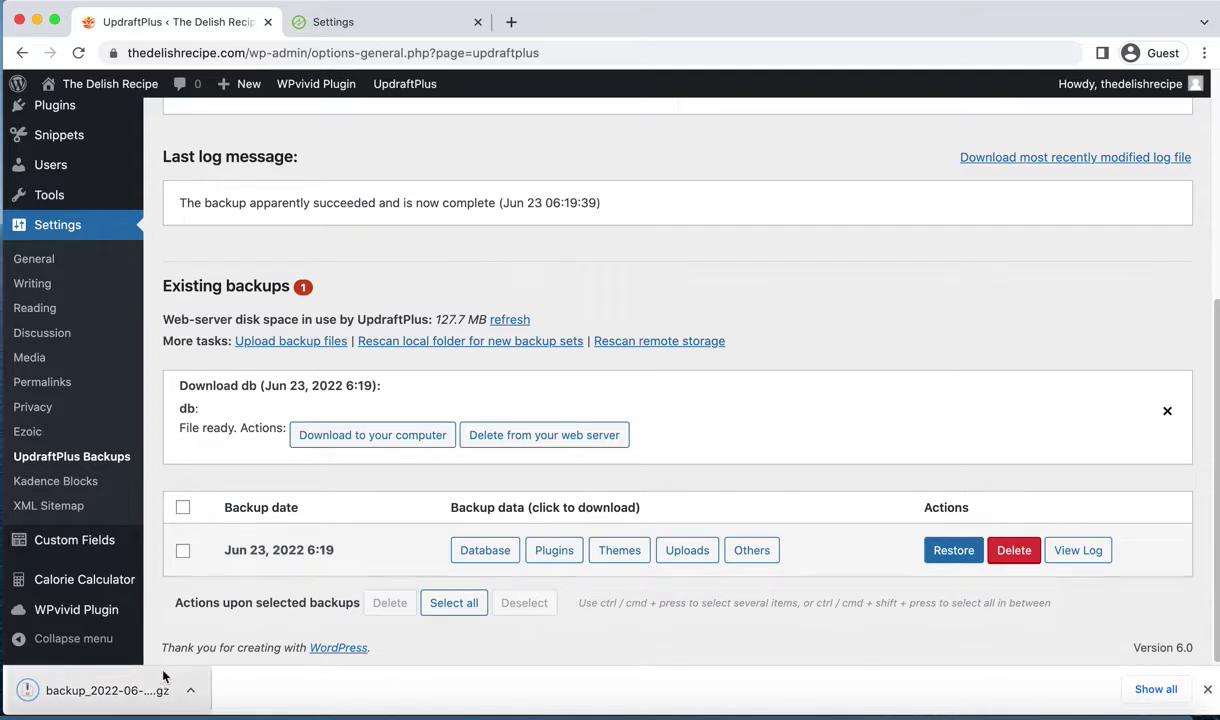
pyautogui.click(555, 552)
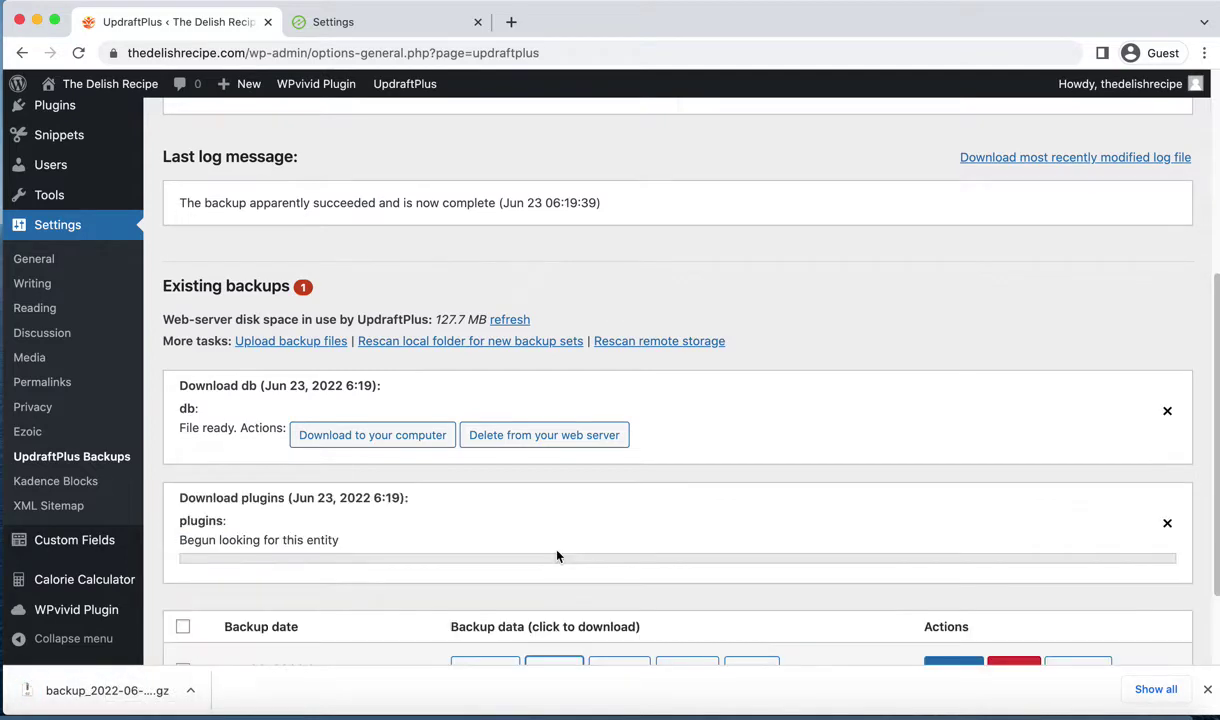
pyautogui.scroll(-2, 583, 496)
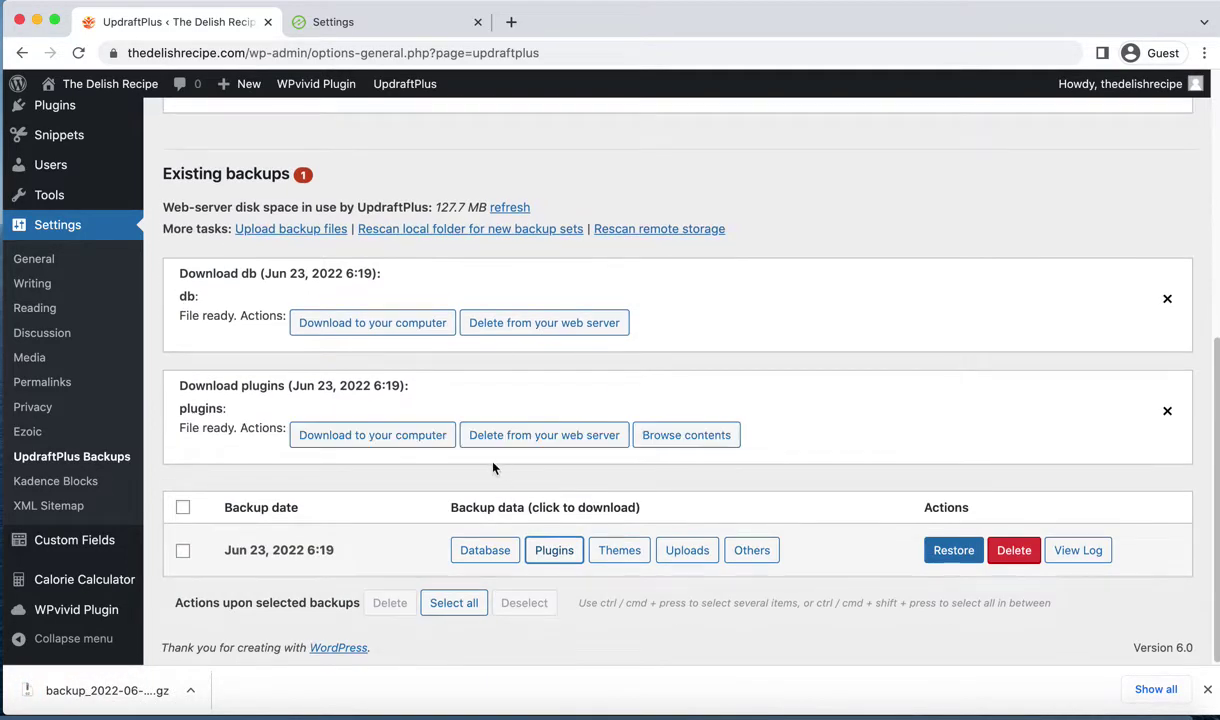
pyautogui.click(372, 435)
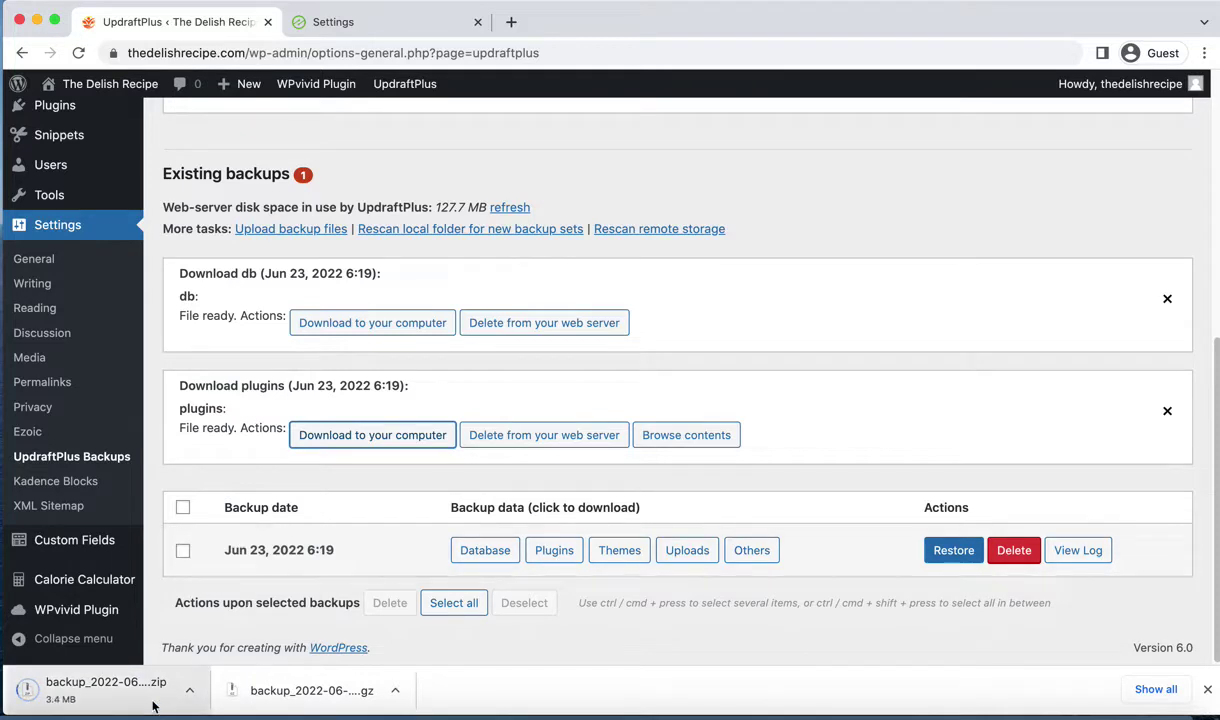
# Step: Download the Themes, Uploads and Others backup archives to the computer
pyautogui.click(620, 551)
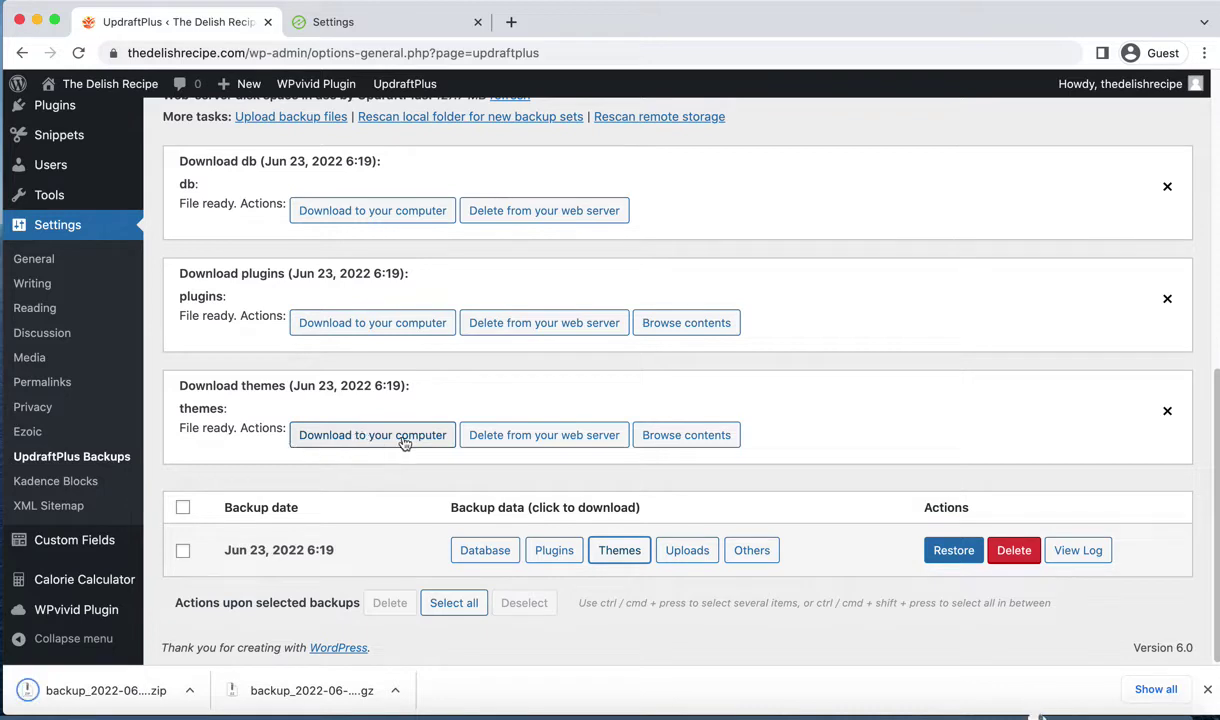
pyautogui.click(352, 436)
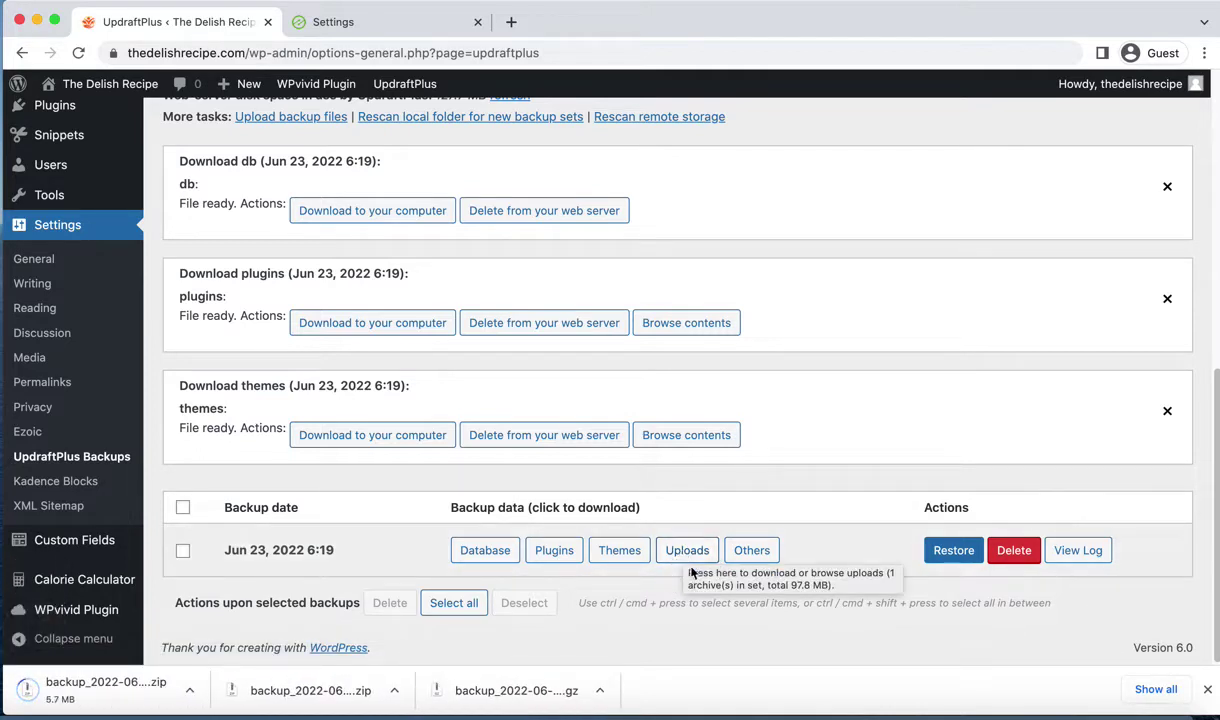
pyautogui.click(689, 550)
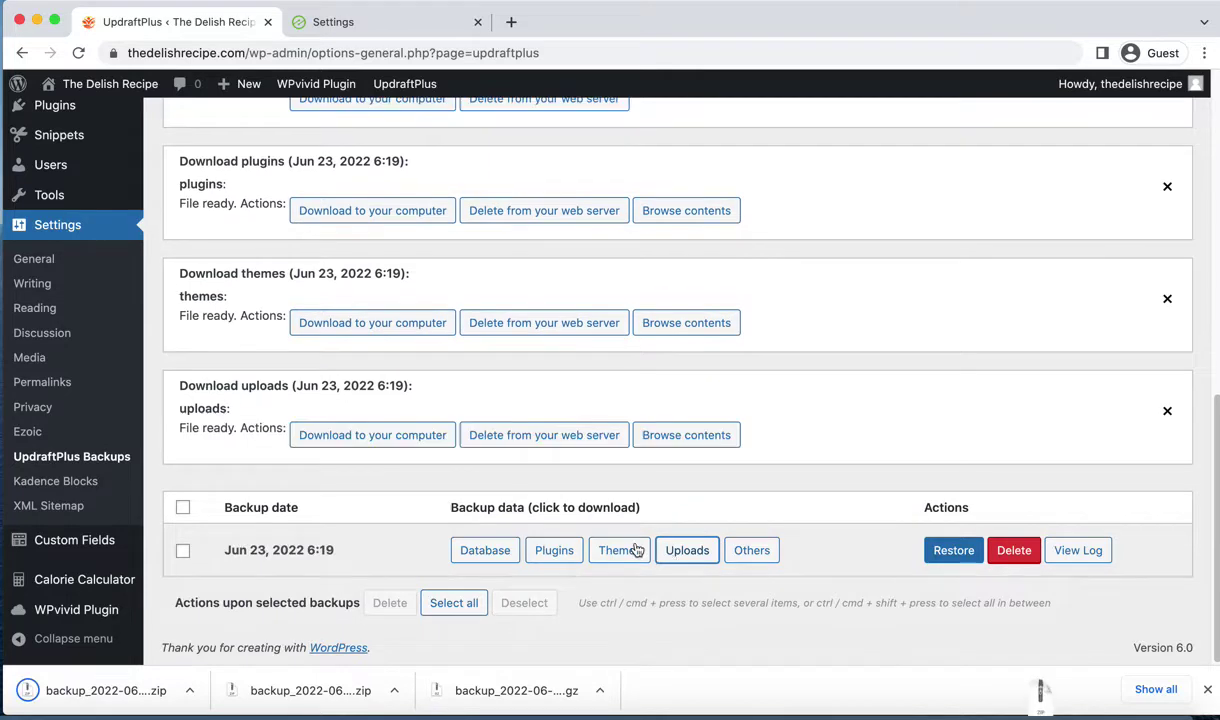
pyautogui.click(350, 435)
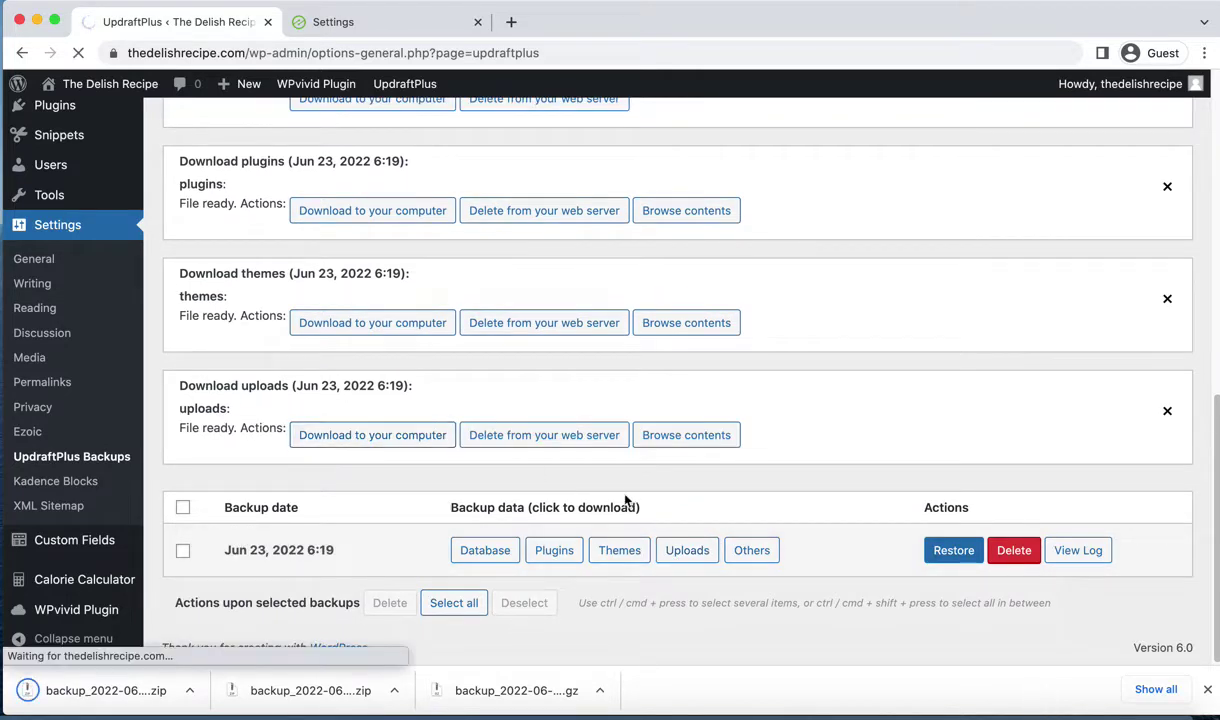
pyautogui.click(749, 551)
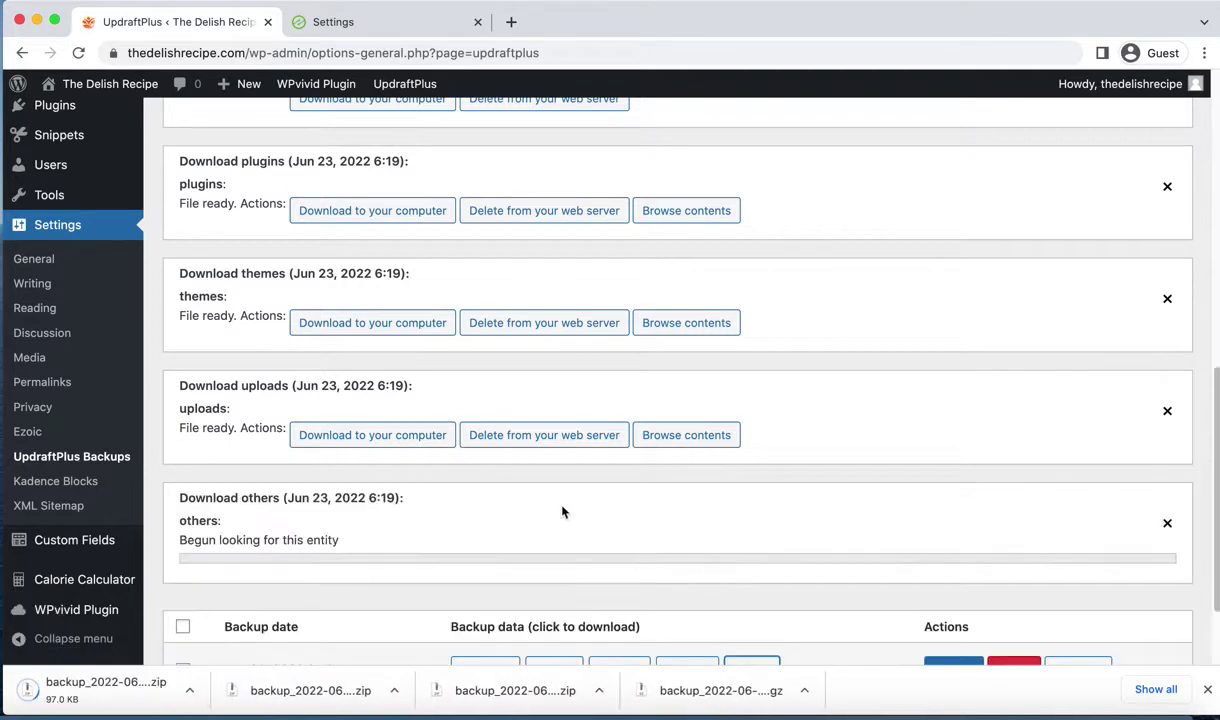
pyautogui.scroll(-2, 555, 495)
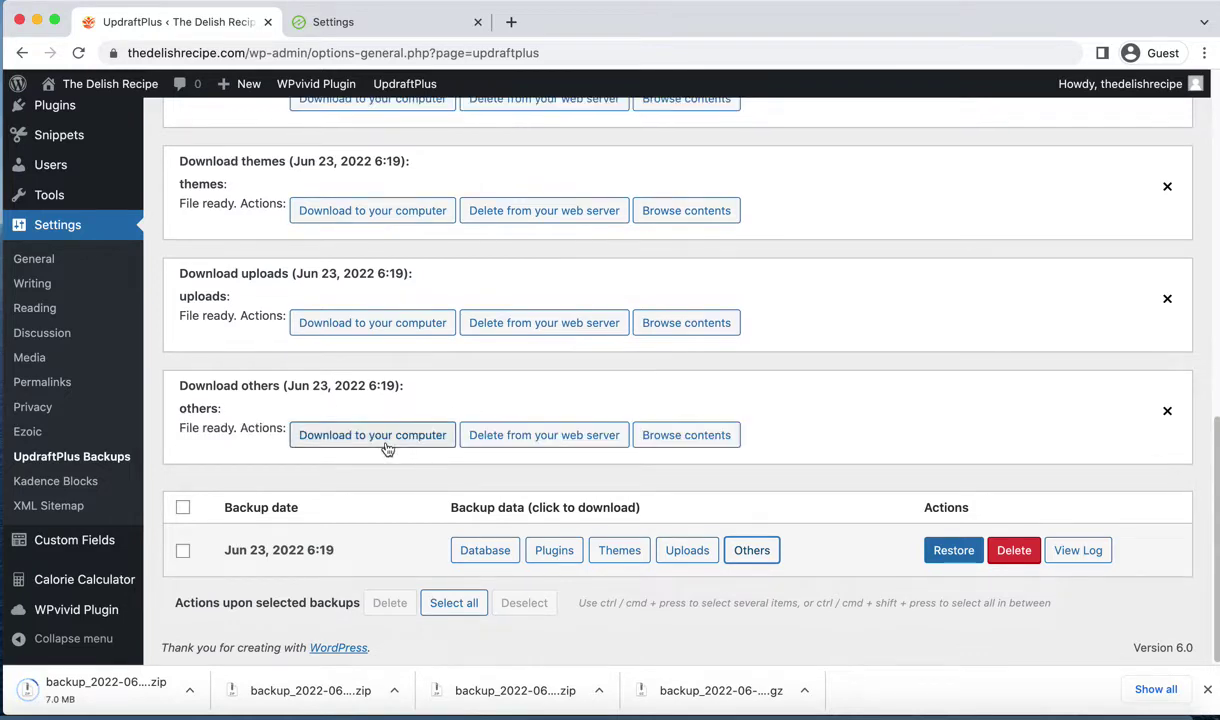
pyautogui.click(378, 440)
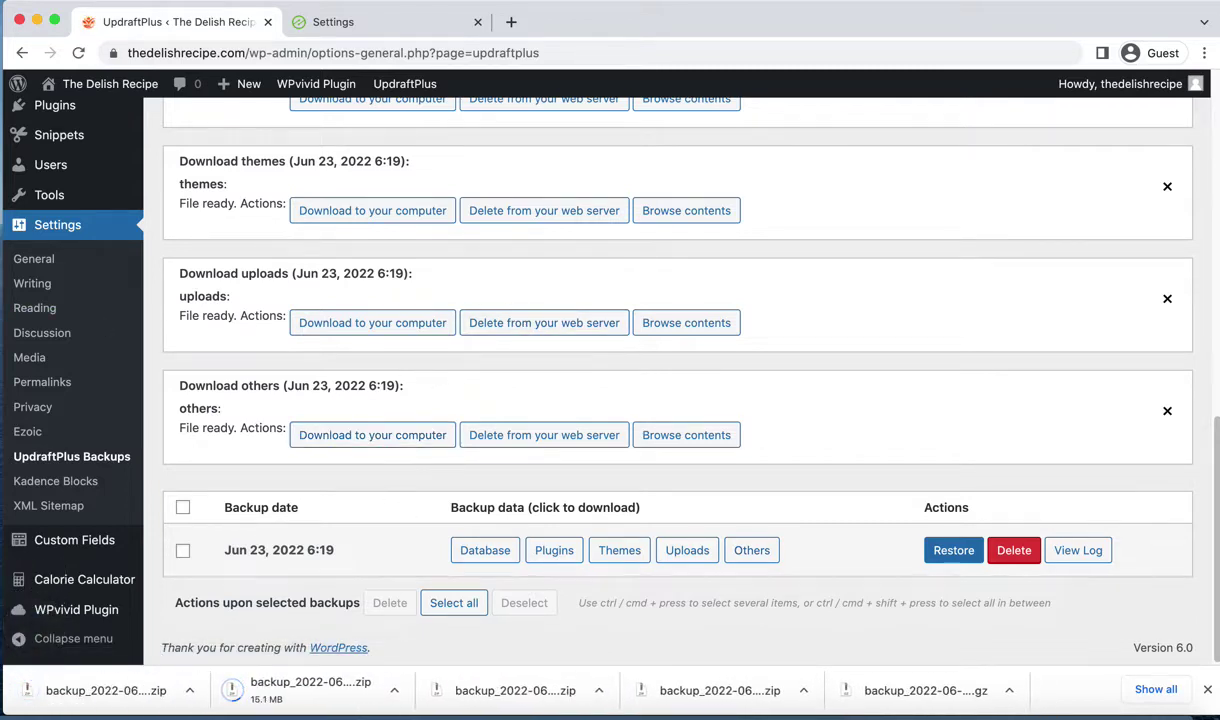
pyautogui.press('super+Tab')
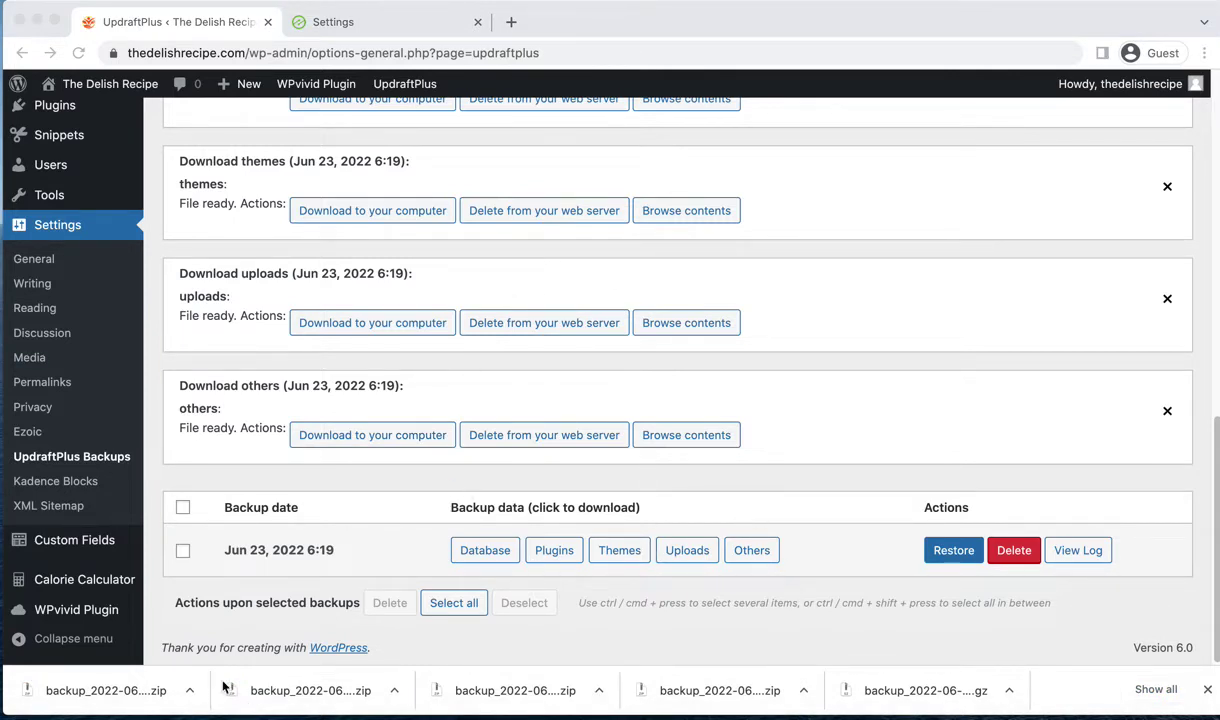
pyautogui.rightClick(192, 670)
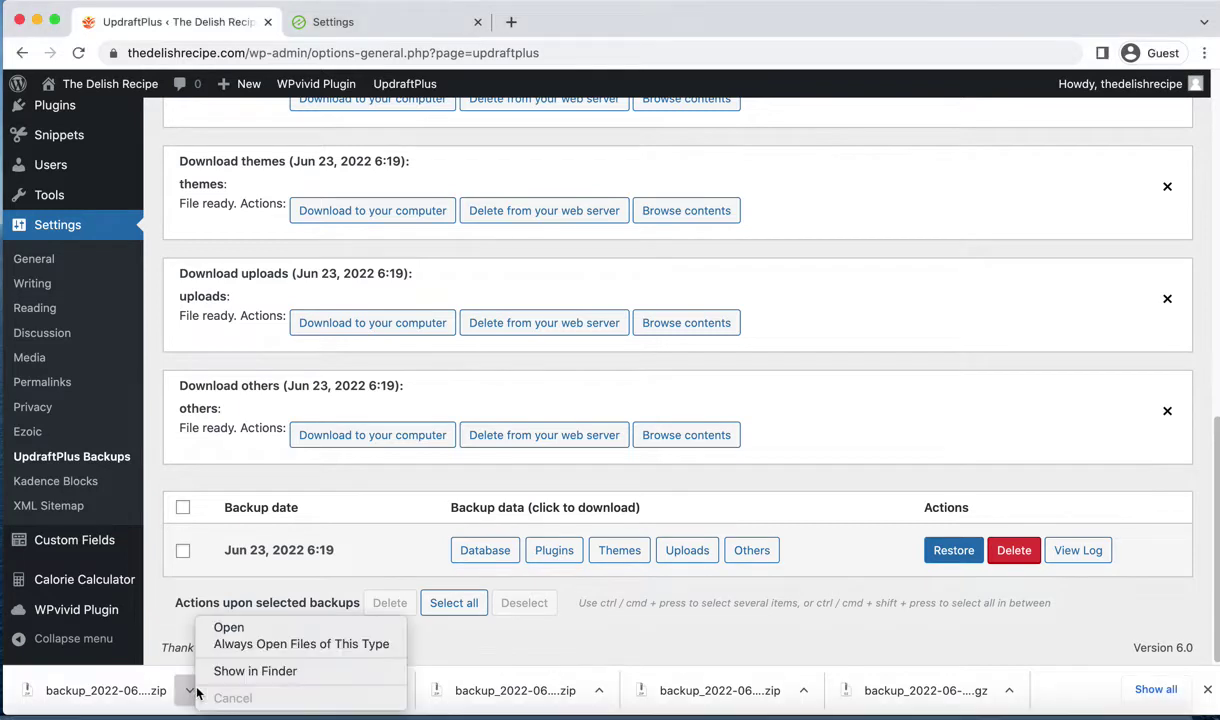
pyautogui.click(252, 671)
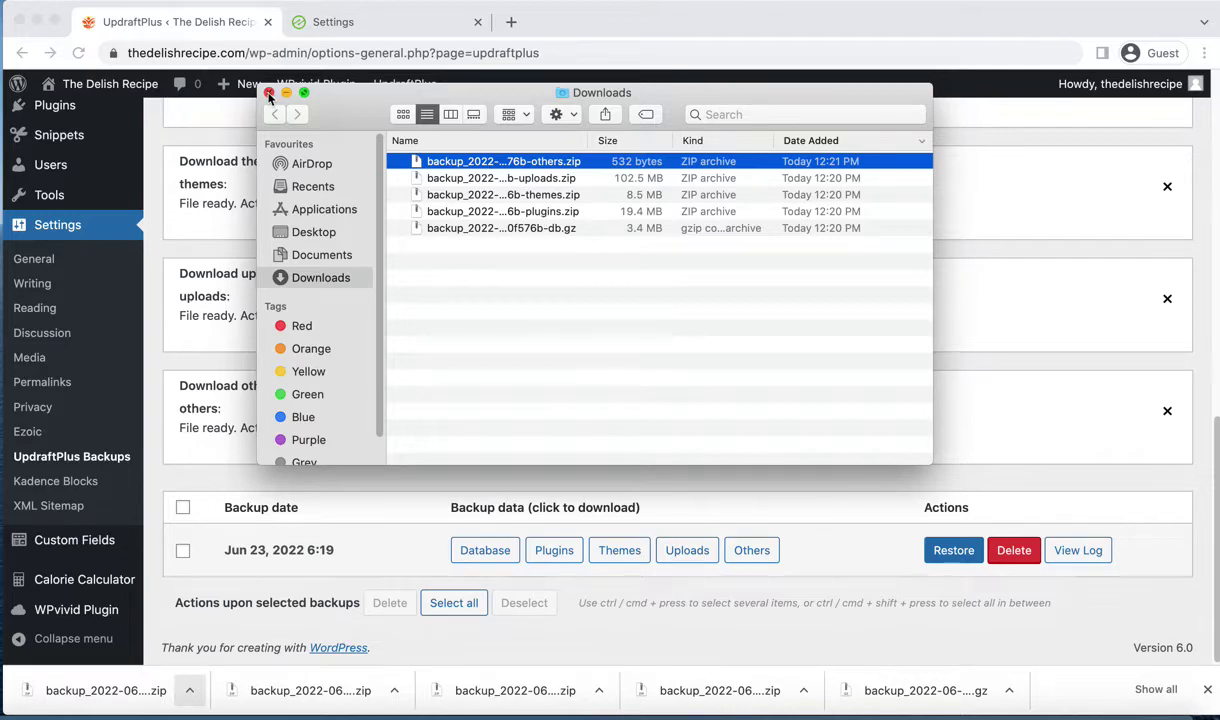
pyautogui.click(268, 93)
pyautogui.scroll(5, 460, 340)
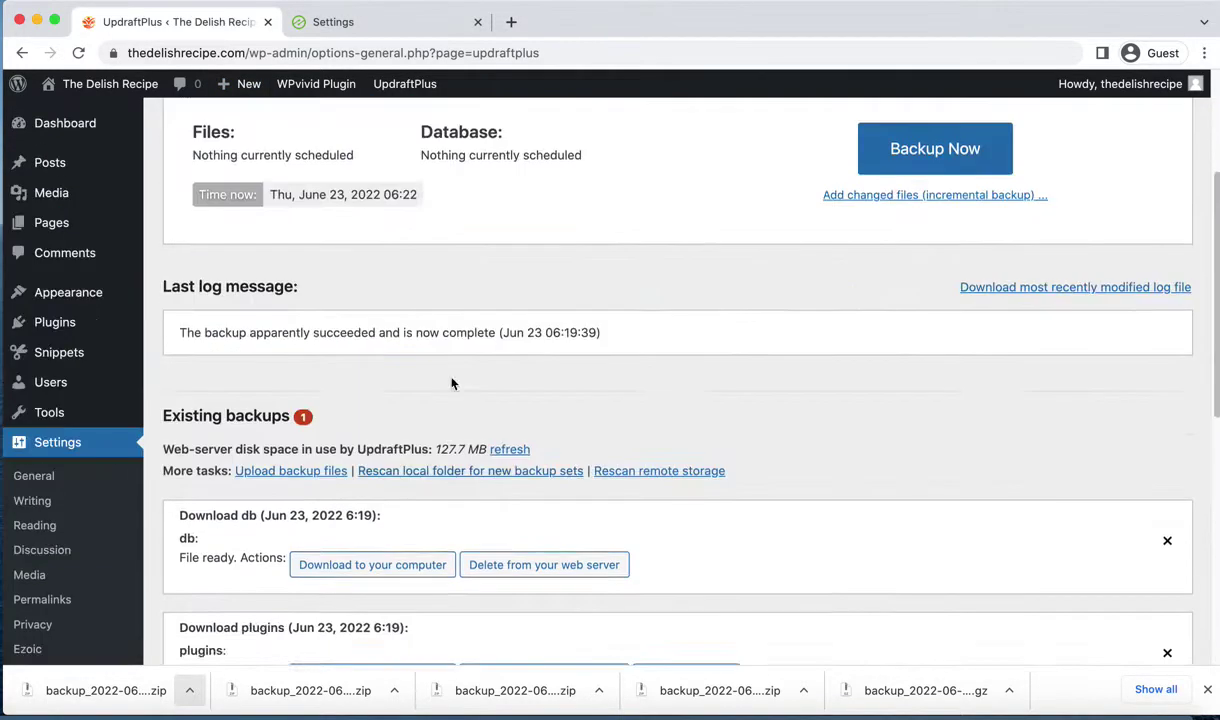
pyautogui.scroll(3, 451, 383)
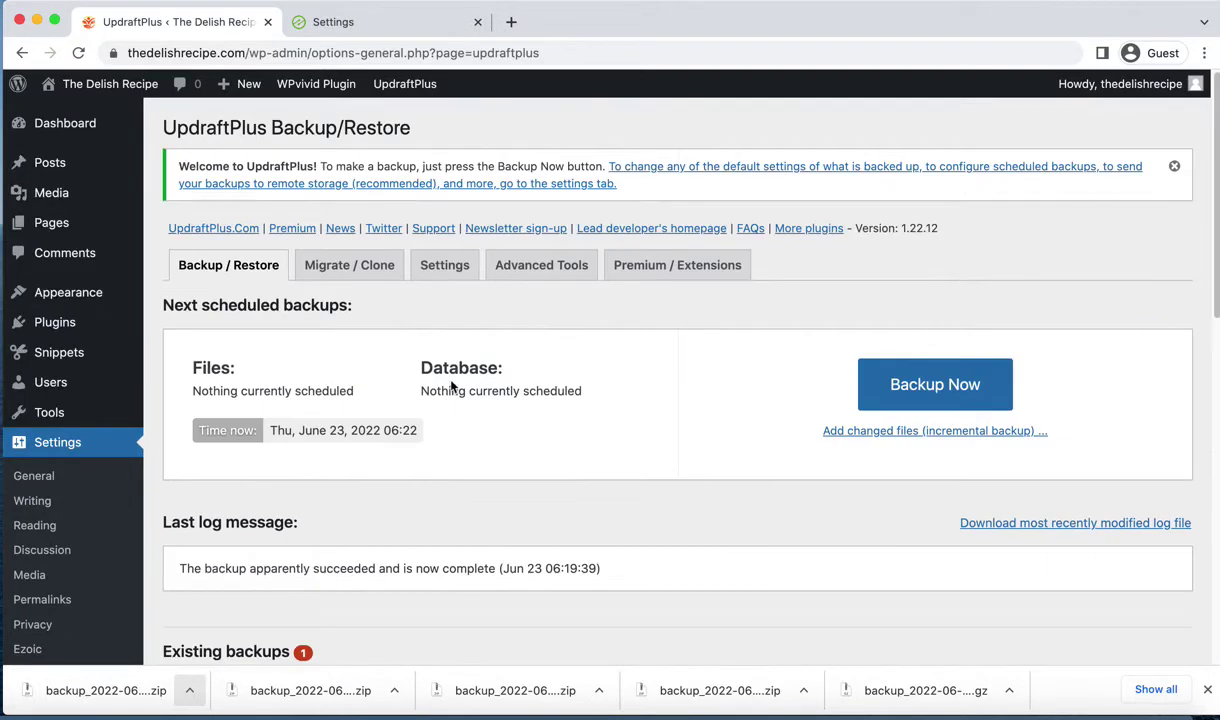
# Step: Close the UpdraftPlus tab and review Ezoic Settings to the Name Servers integration
pyautogui.click(268, 25)
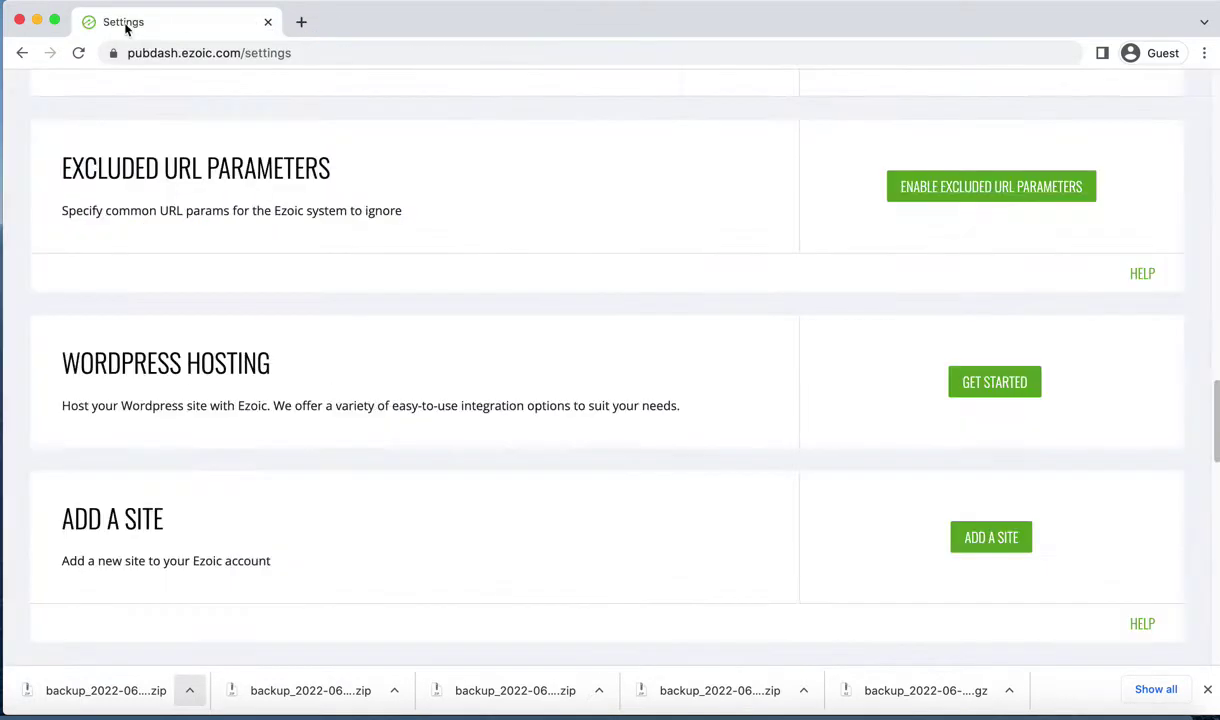
pyautogui.scroll(10, 463, 422)
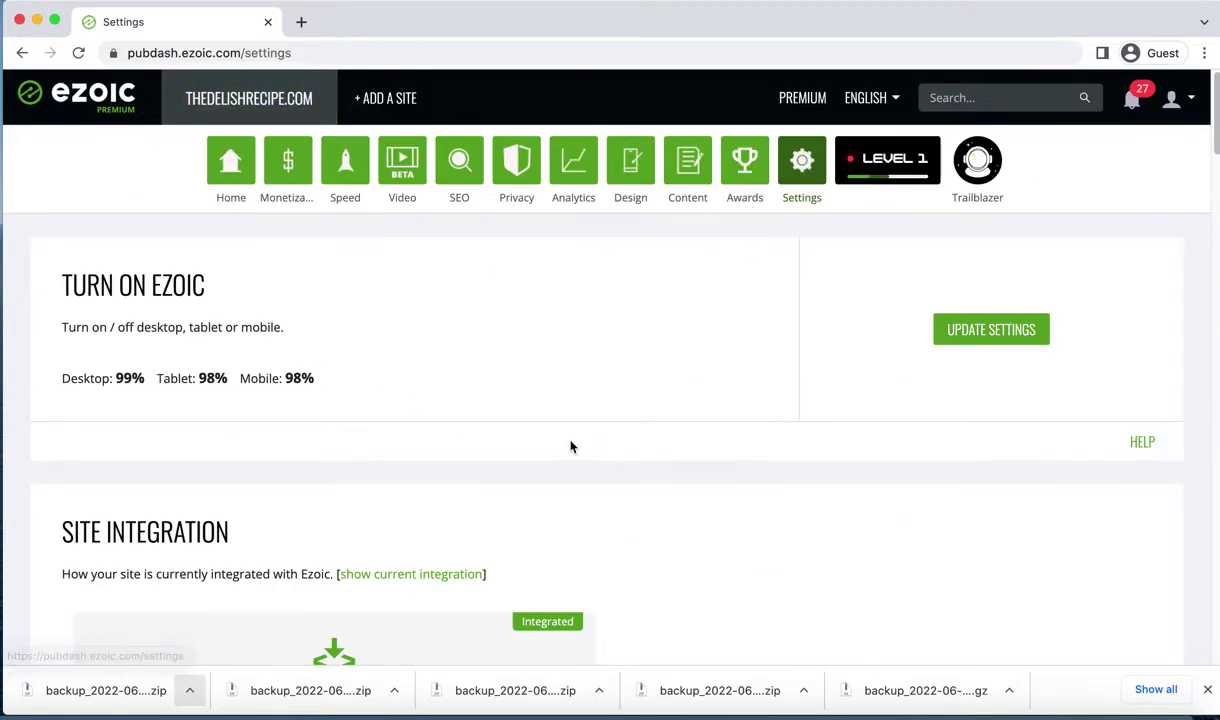
pyautogui.scroll(-7, 570, 445)
pyautogui.scroll(5, 570, 446)
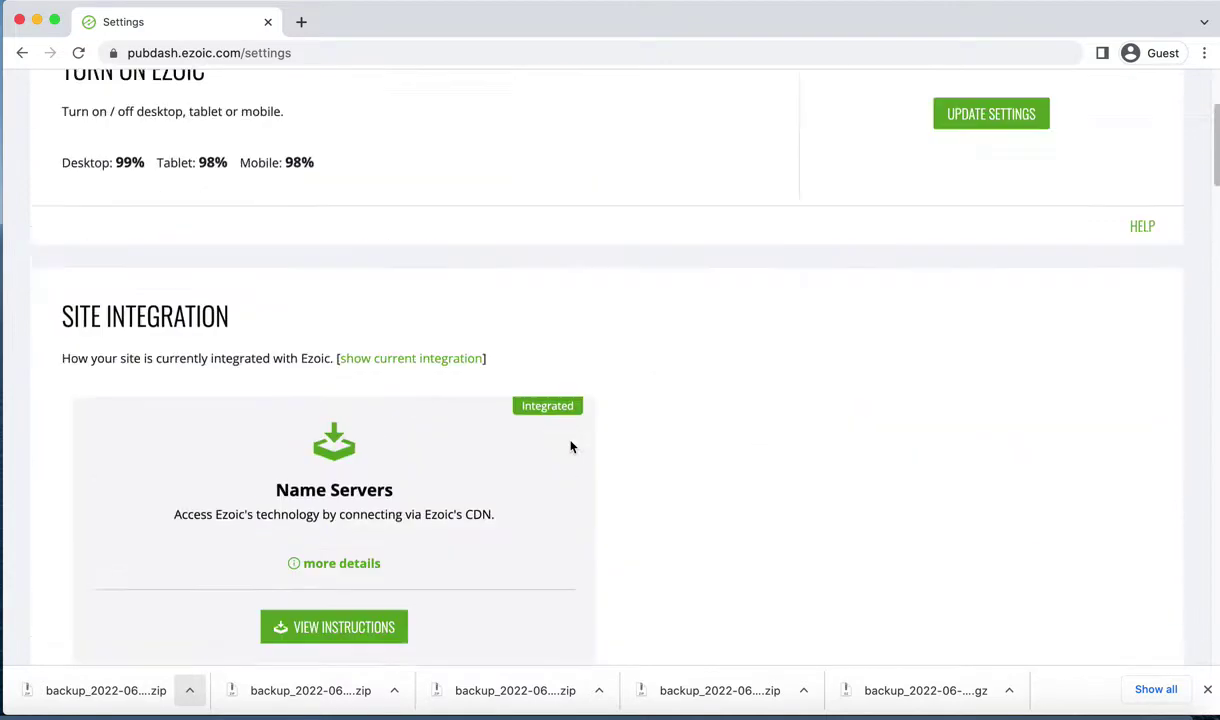
pyautogui.scroll(-1, 571, 446)
pyautogui.scroll(-1, 570, 446)
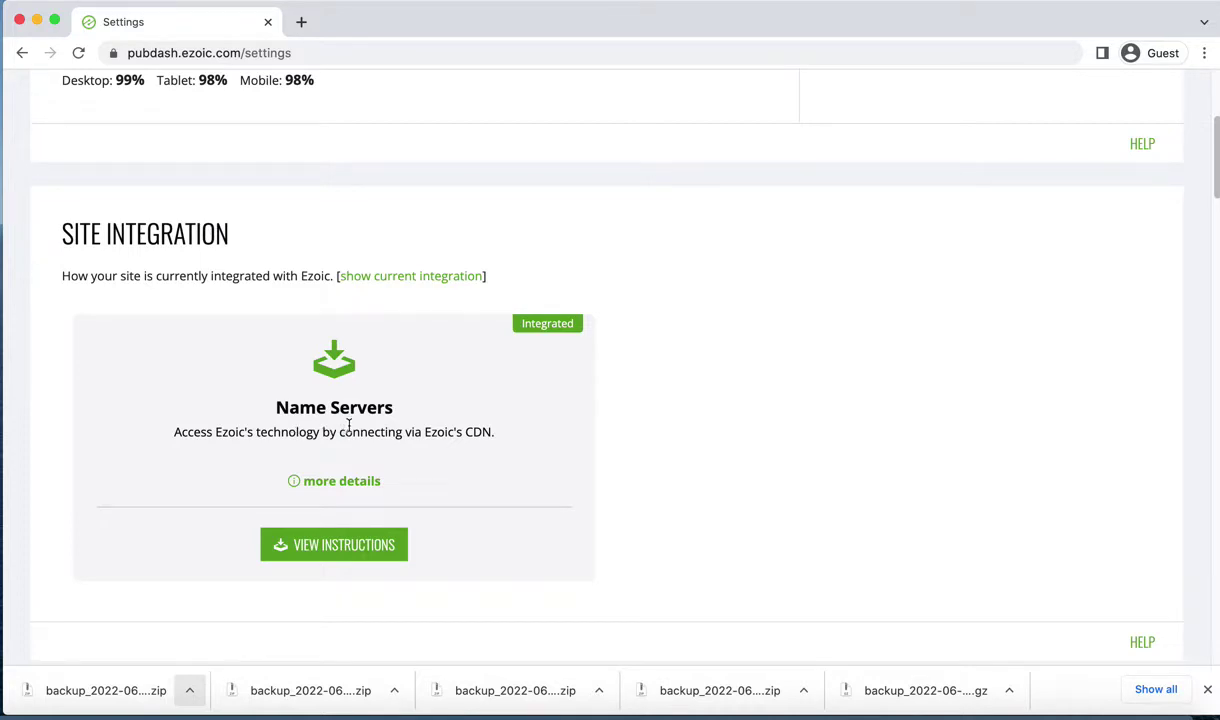
pyautogui.moveTo(279, 407); pyautogui.dragTo(400, 410)
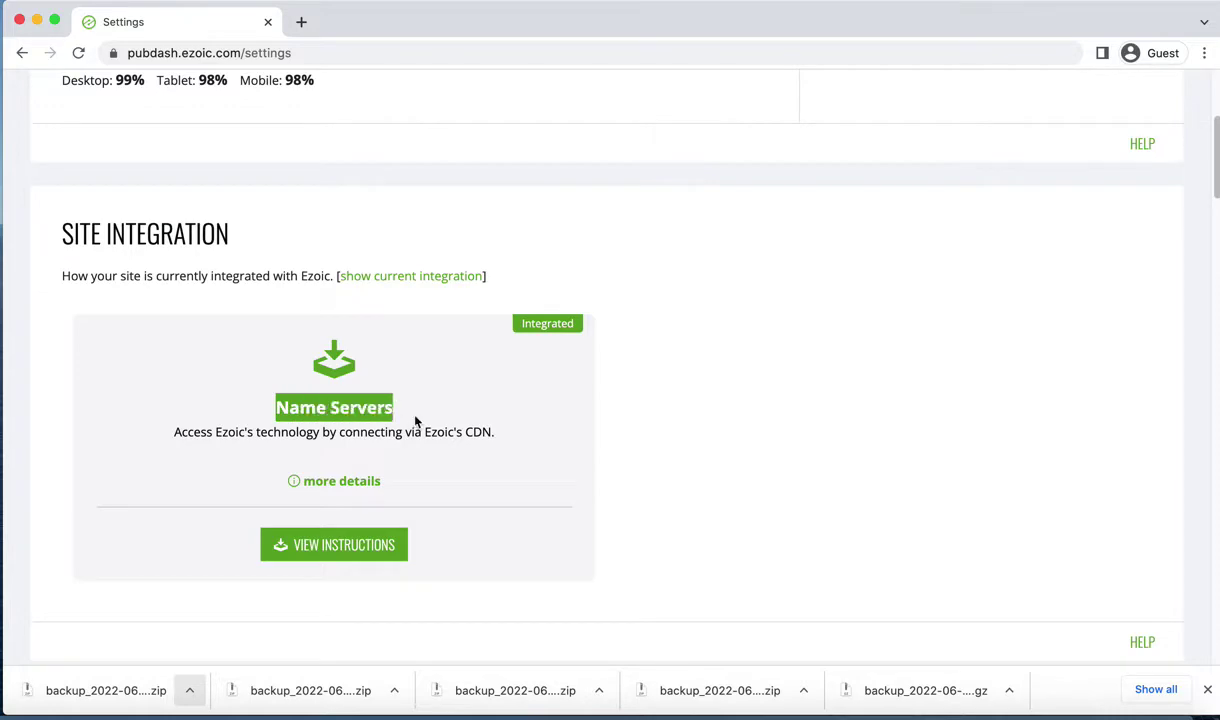
pyautogui.click(370, 412)
# Step: Scroll the Ezoic Settings page down to the WordPress Hosting section
pyautogui.scroll(-1, 411, 410)
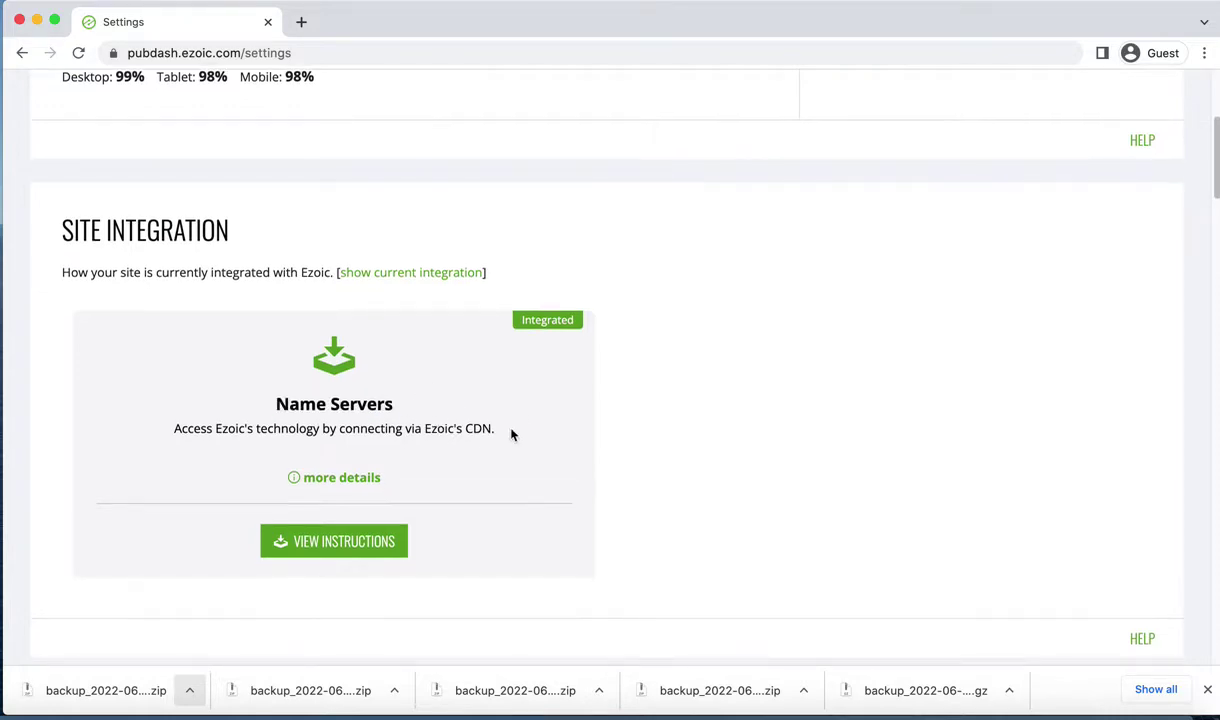
pyautogui.scroll(-10, 670, 436)
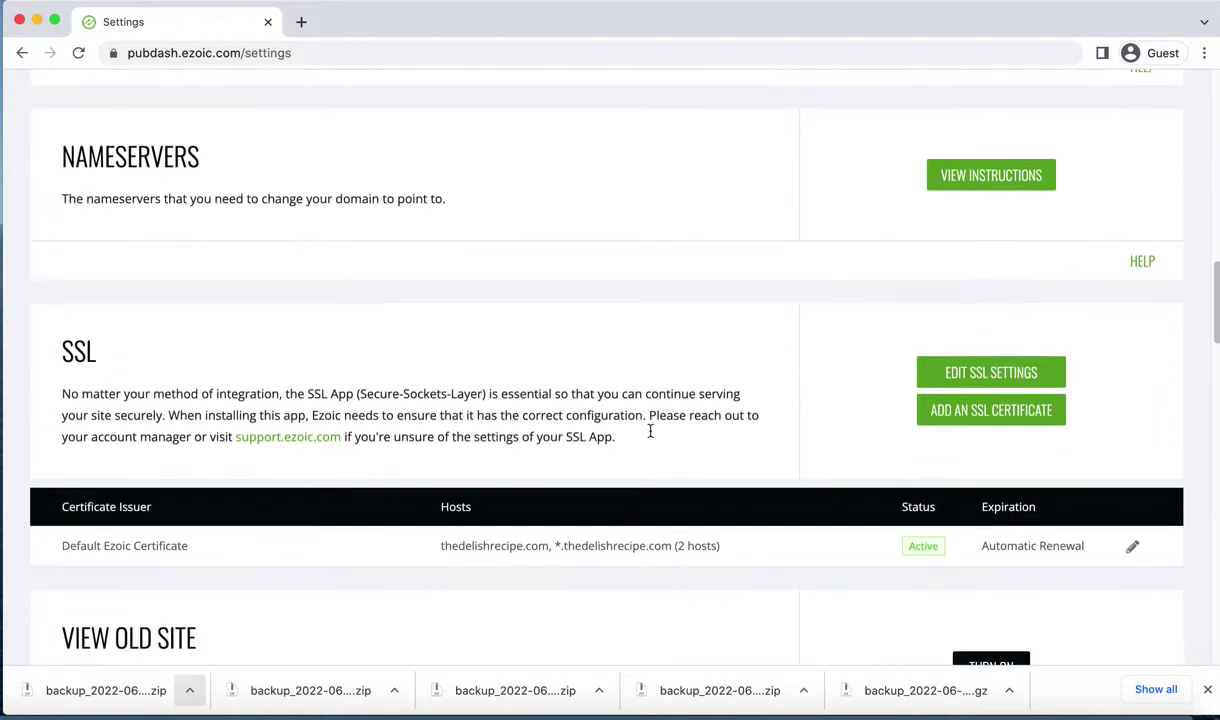
pyautogui.scroll(-11, 650, 431)
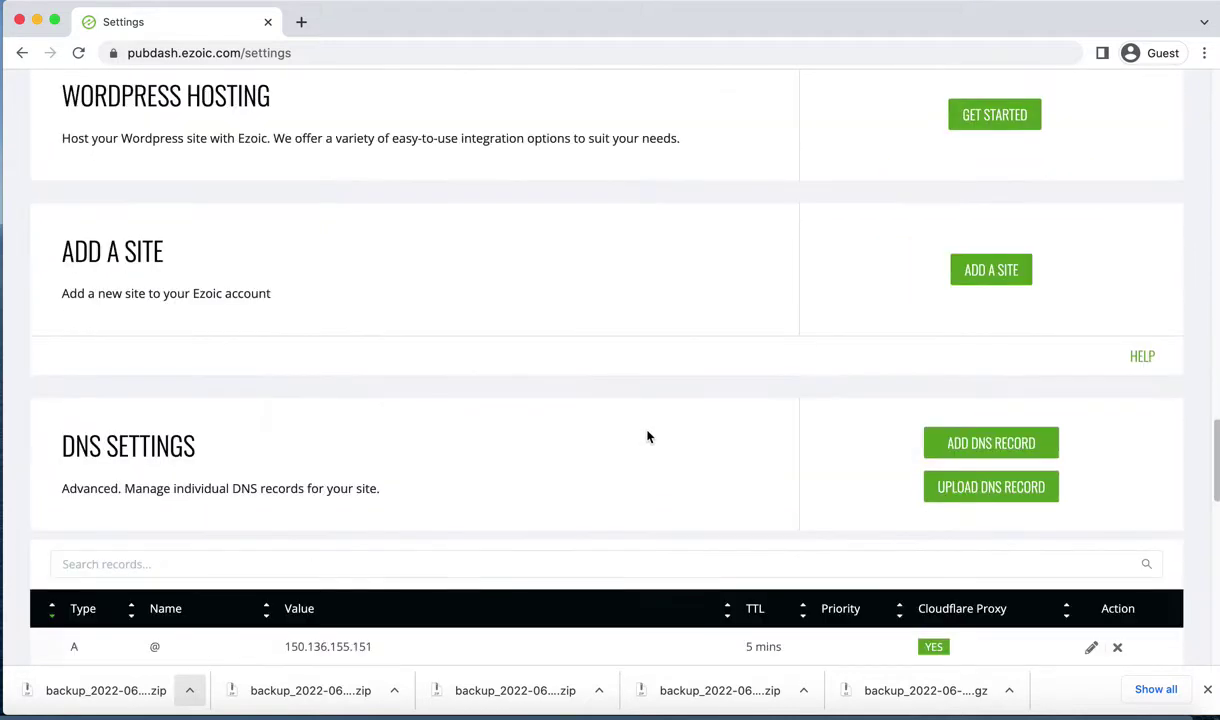
pyautogui.scroll(2, 650, 430)
pyautogui.moveTo(79, 247); pyautogui.dragTo(304, 251)
# Step: Start WordPress Hosting, choose Create New Site, continue and confirm
pyautogui.click(977, 272)
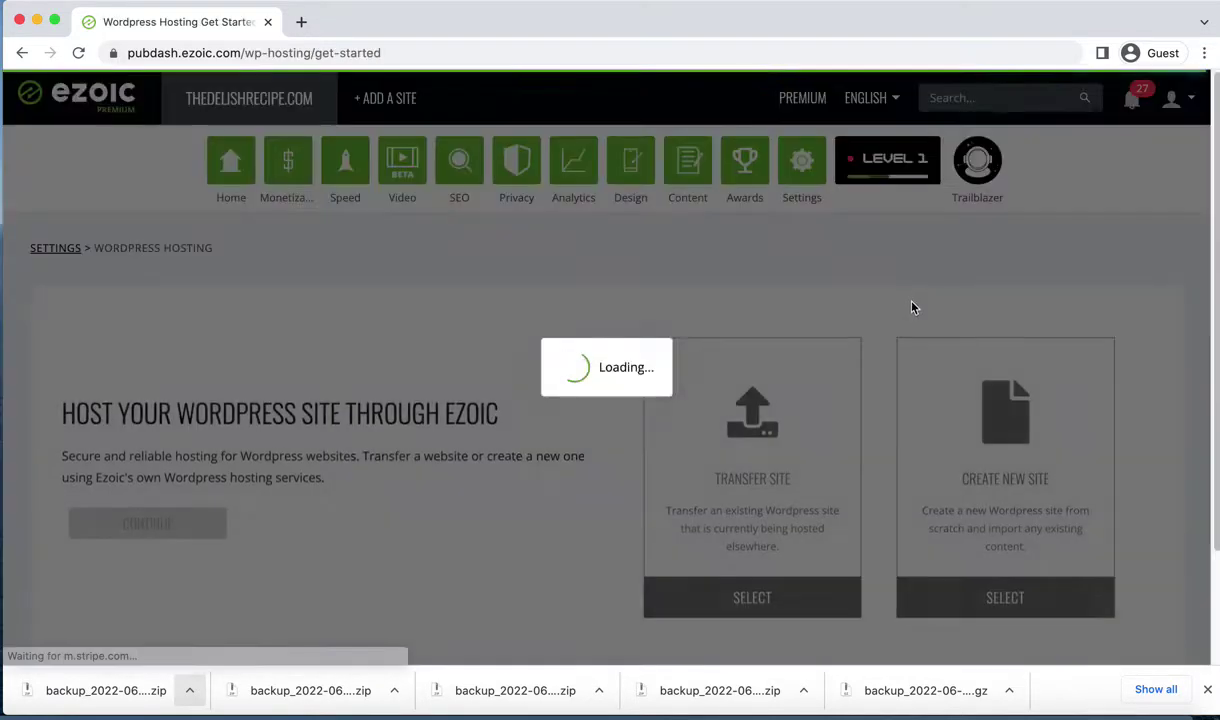
pyautogui.scroll(-2, 862, 390)
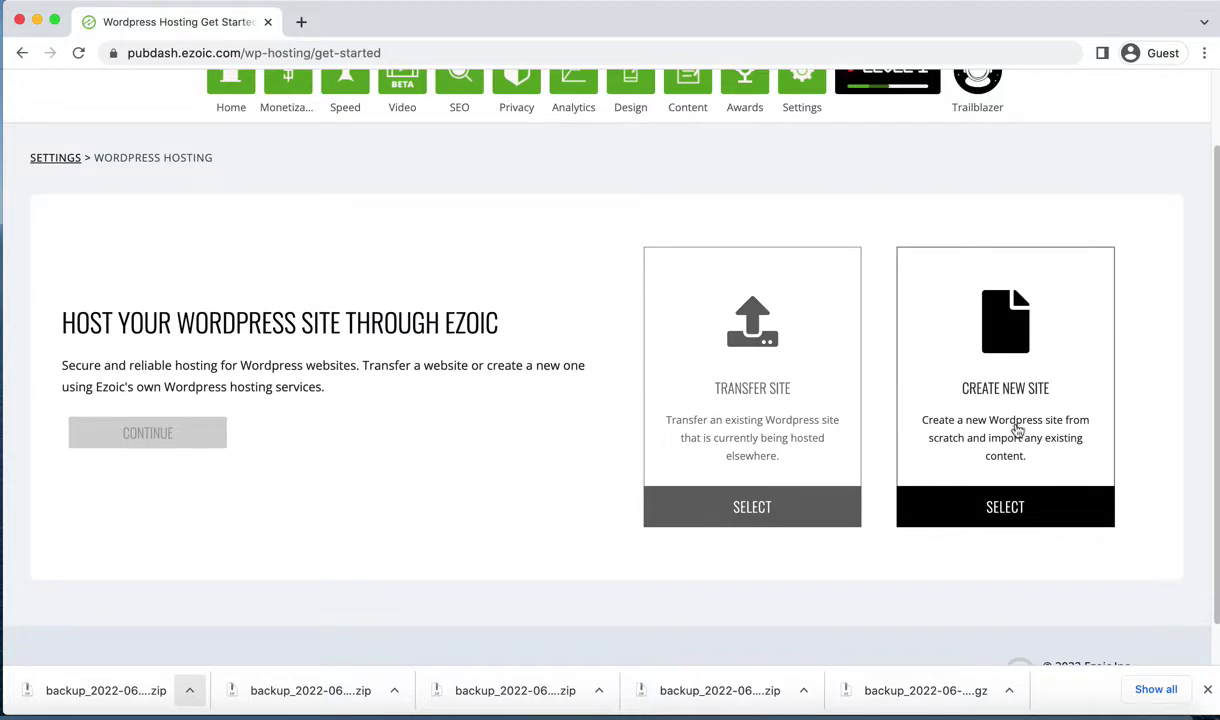
pyautogui.click(921, 332)
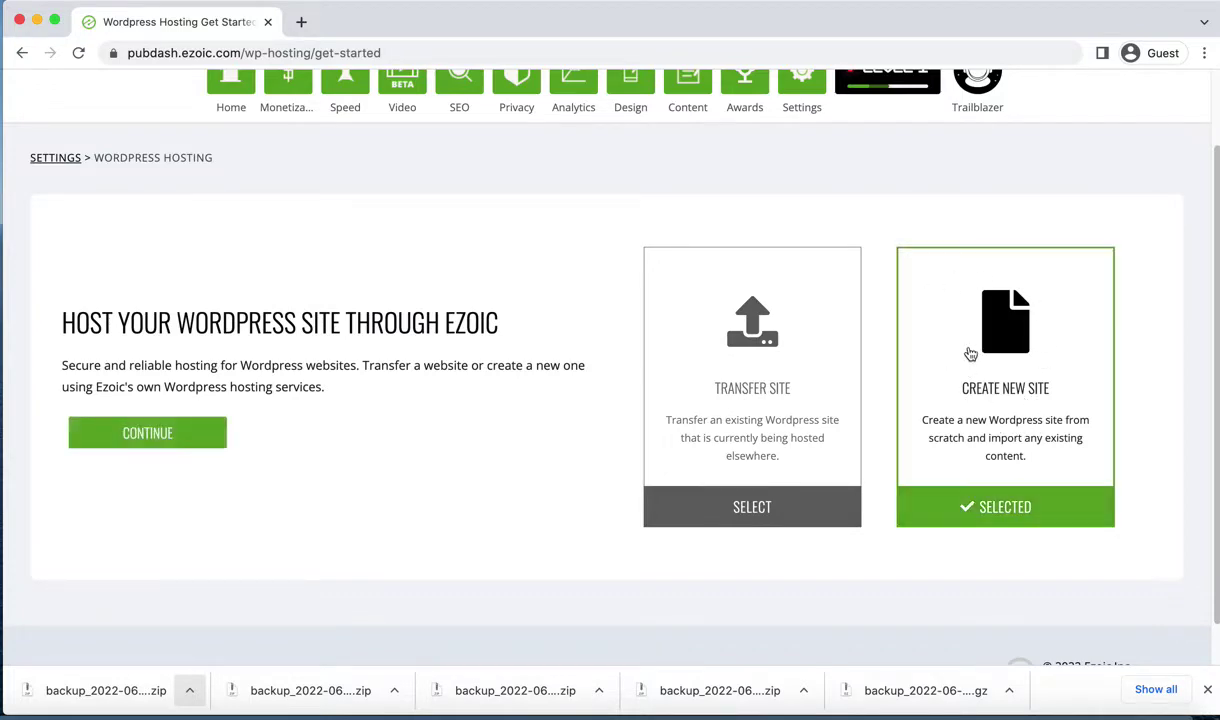
pyautogui.click(122, 434)
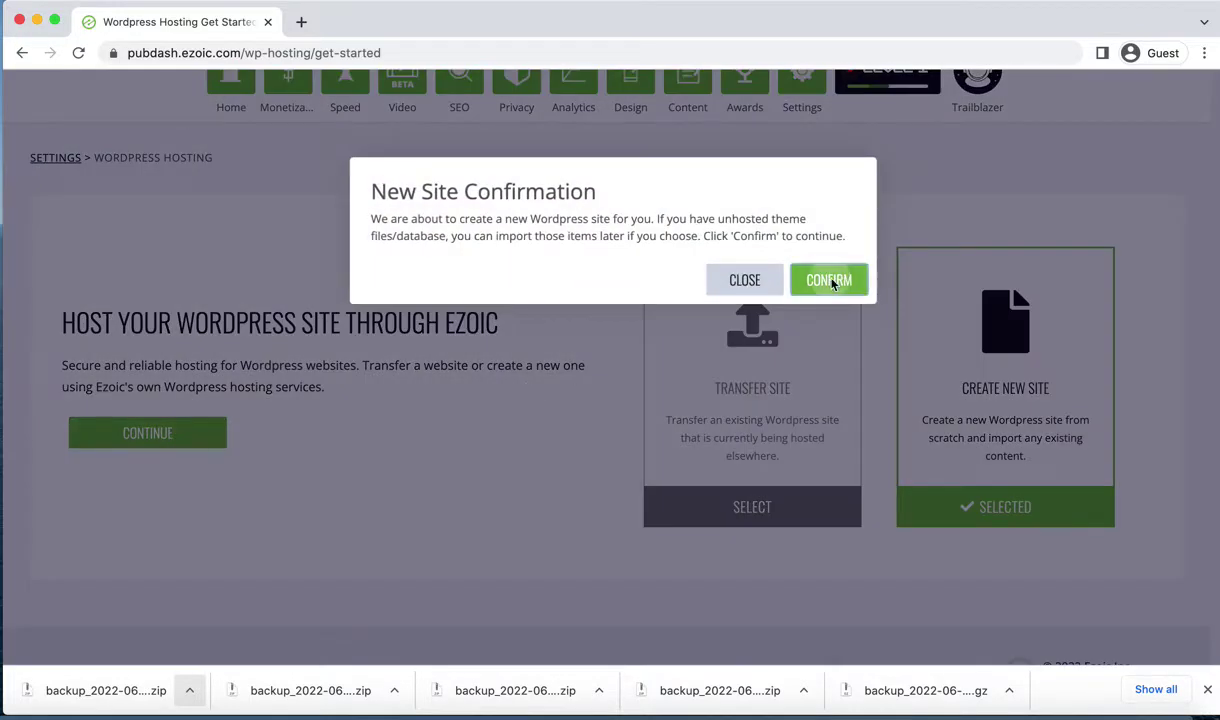
pyautogui.click(829, 282)
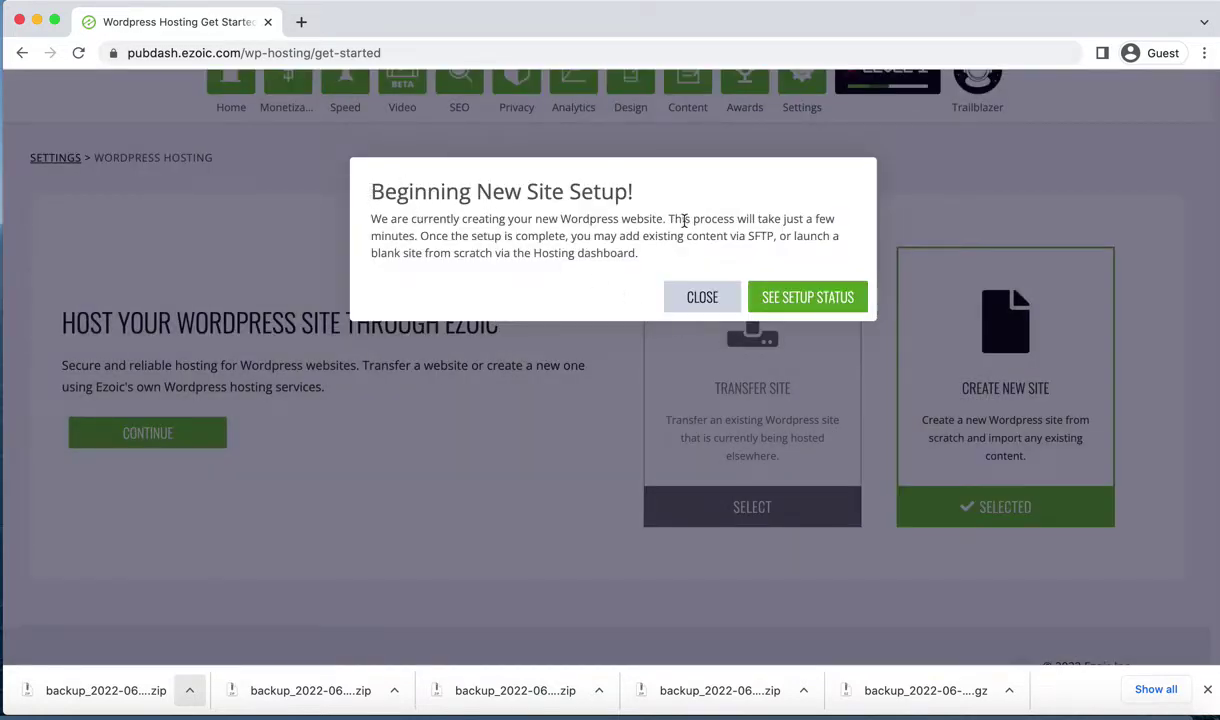
# Step: Check the setup status until the overview shows the site Ready to Publish
pyautogui.click(787, 299)
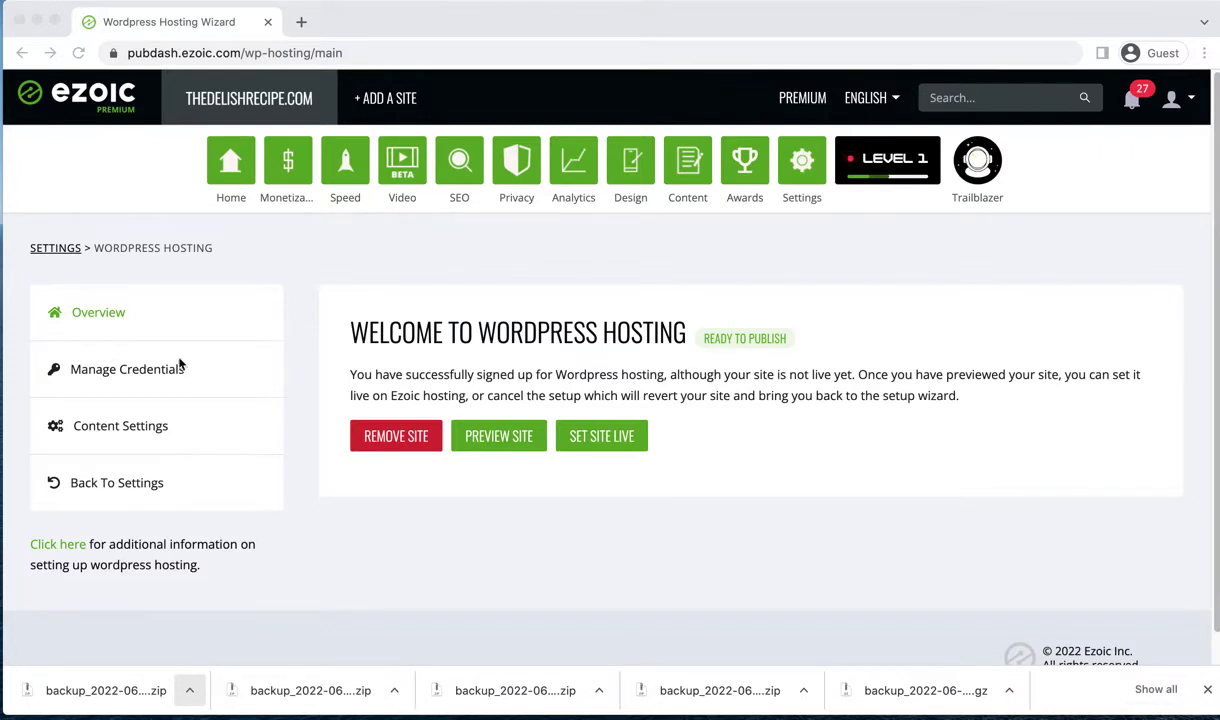
pyautogui.click(166, 305)
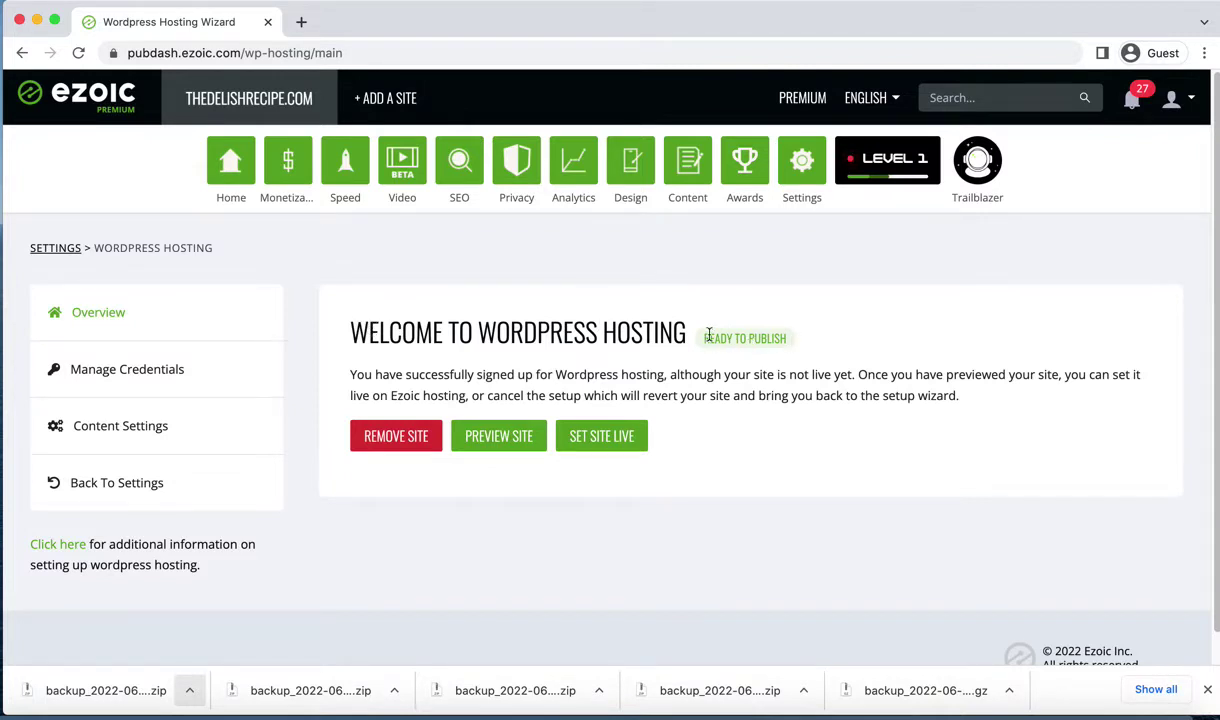
# Step: Save PHP version 7.4 in Content Settings and return to the hosting Overview
pyautogui.click(97, 378)
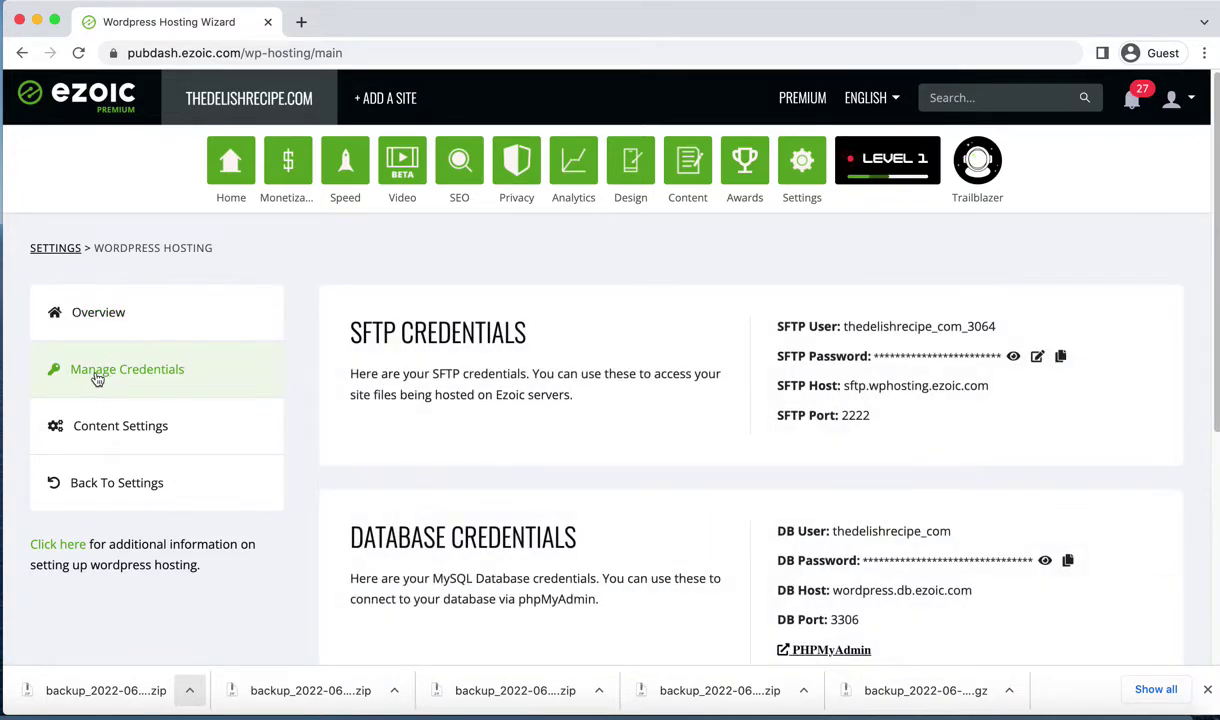
pyautogui.click(109, 436)
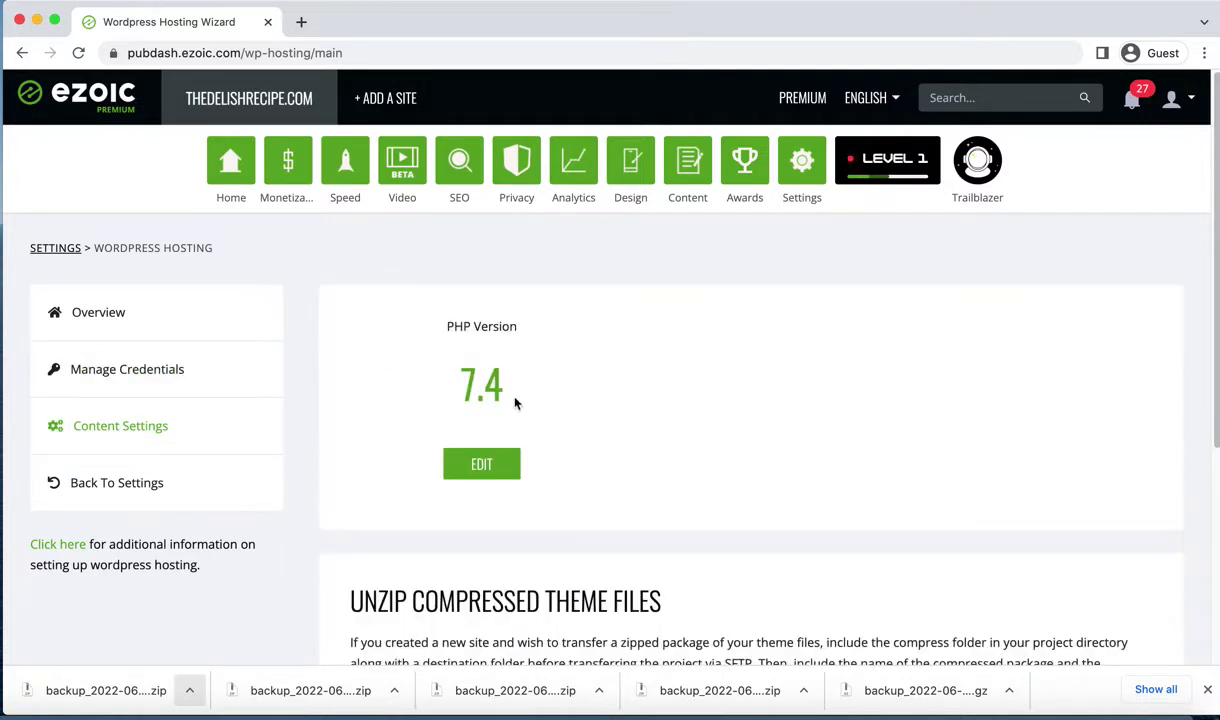
pyautogui.click(483, 472)
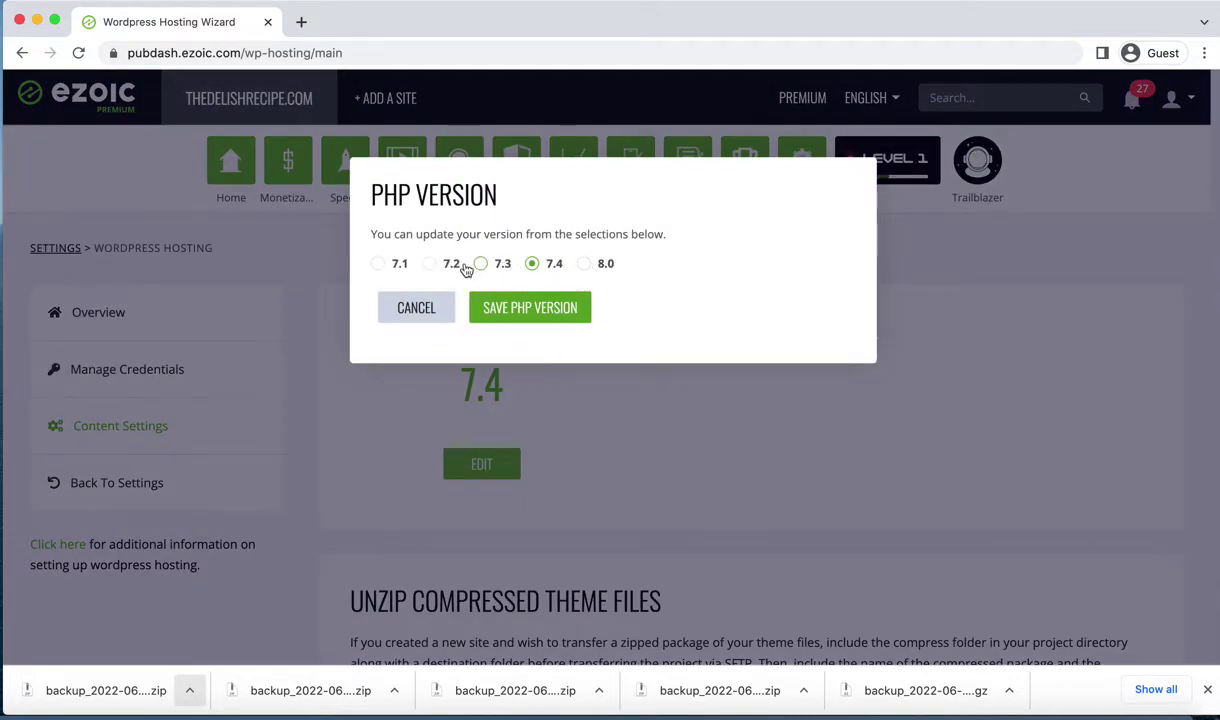
pyautogui.click(512, 308)
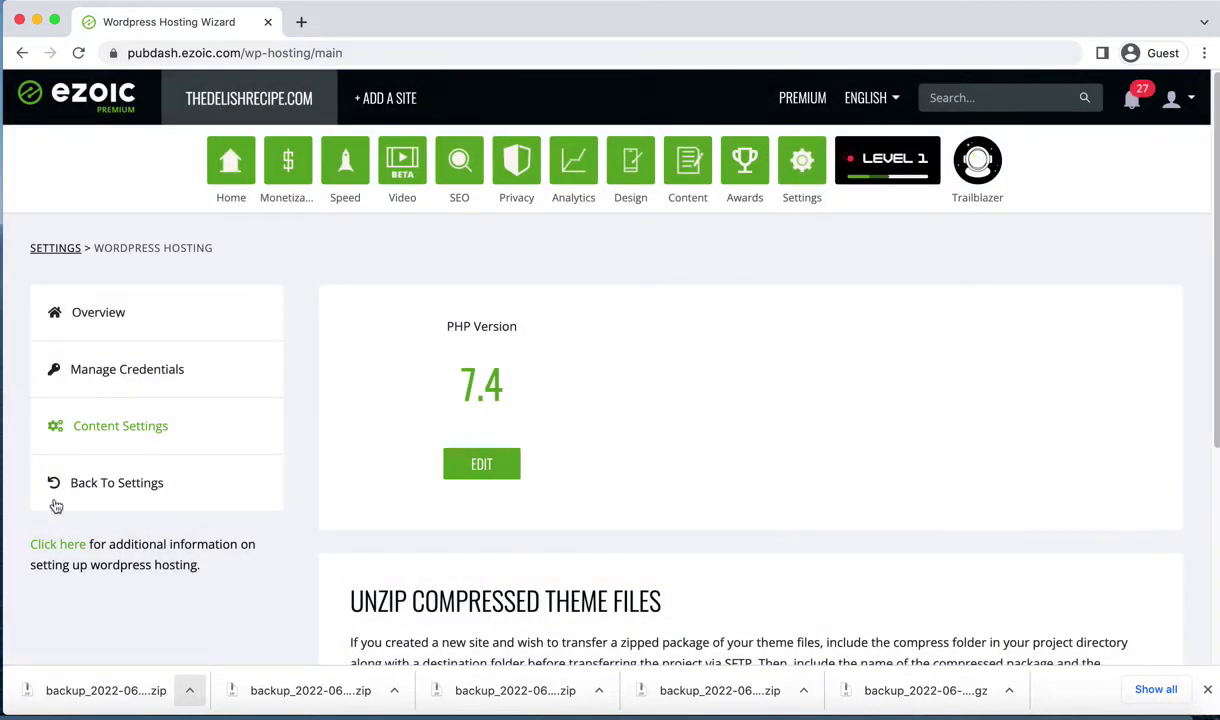
pyautogui.click(110, 331)
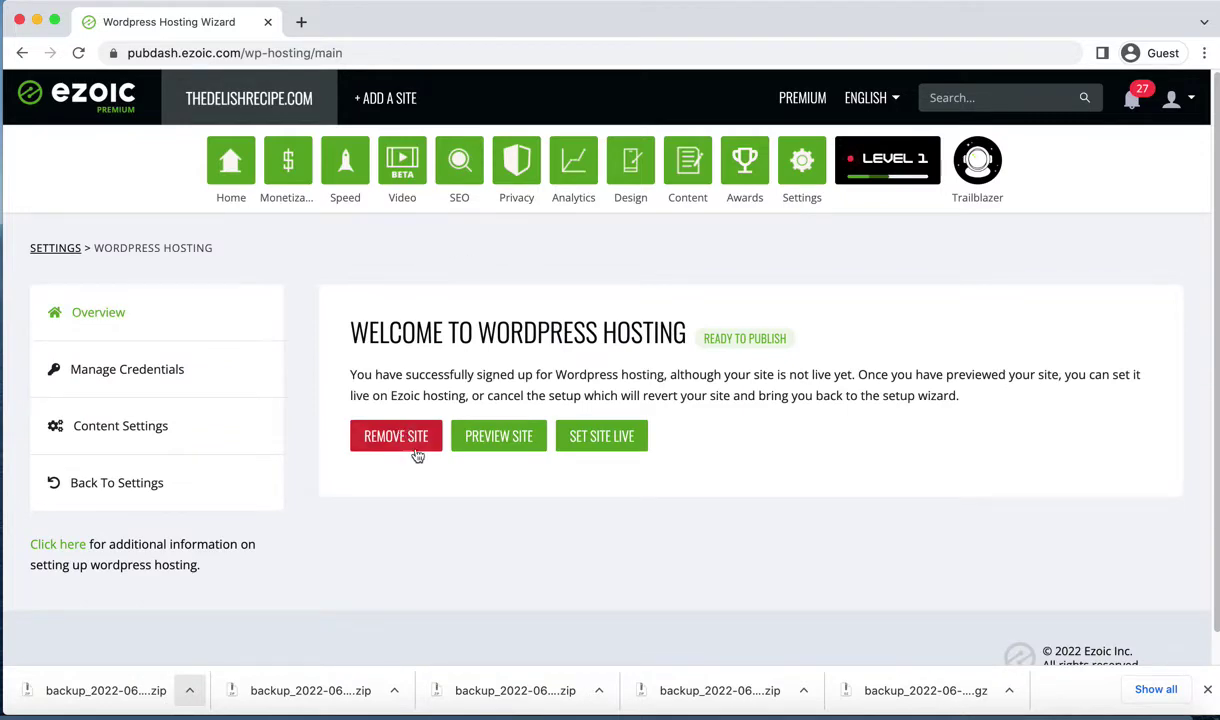
# Step: Turn on the site preview with My Site Uses HTTPS left at YES
pyautogui.click(490, 441)
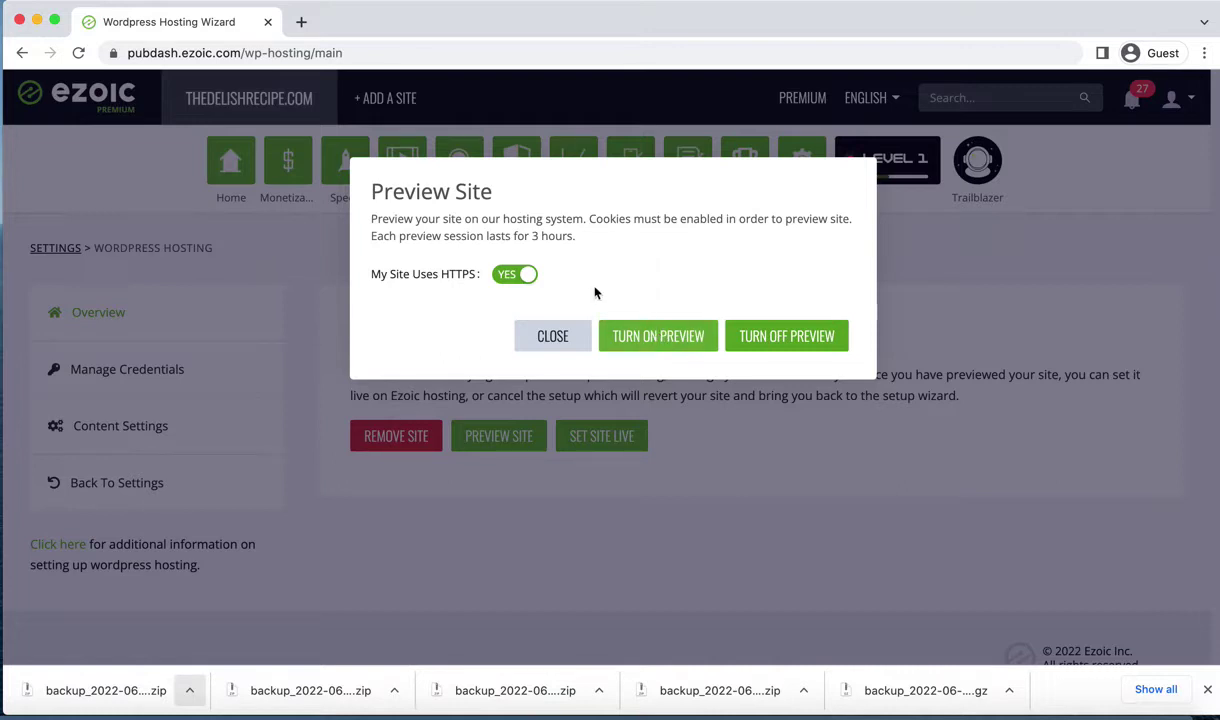
pyautogui.click(644, 340)
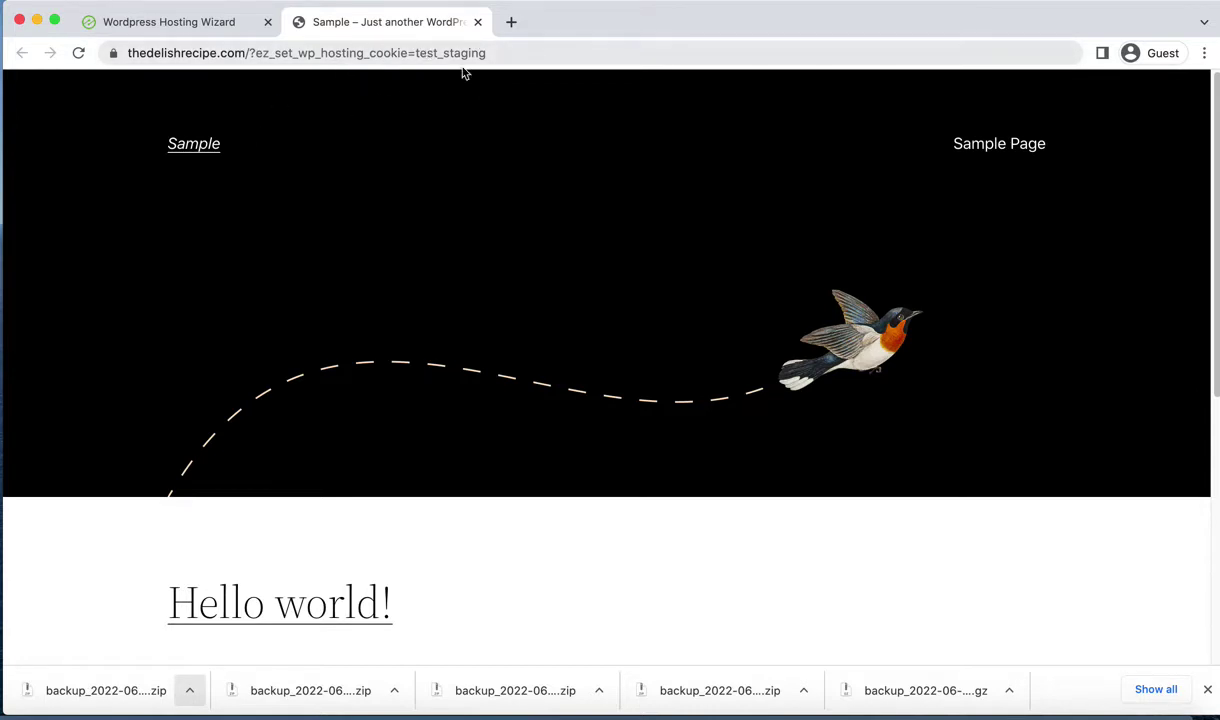
# Step: Reload the previewed thedelishrecipe.com site and turn the Ezoic site preview back on
pyautogui.click(79, 54)
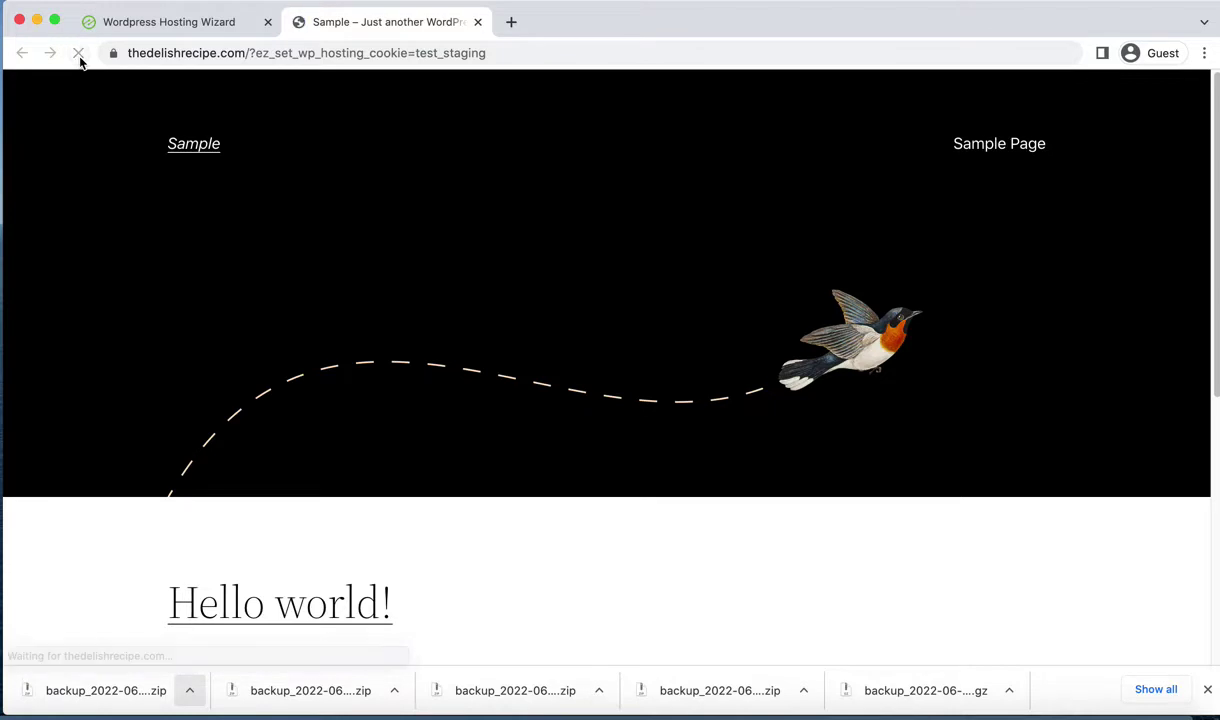
pyautogui.scroll(-1, 280, 400)
pyautogui.scroll(-4, 280, 400)
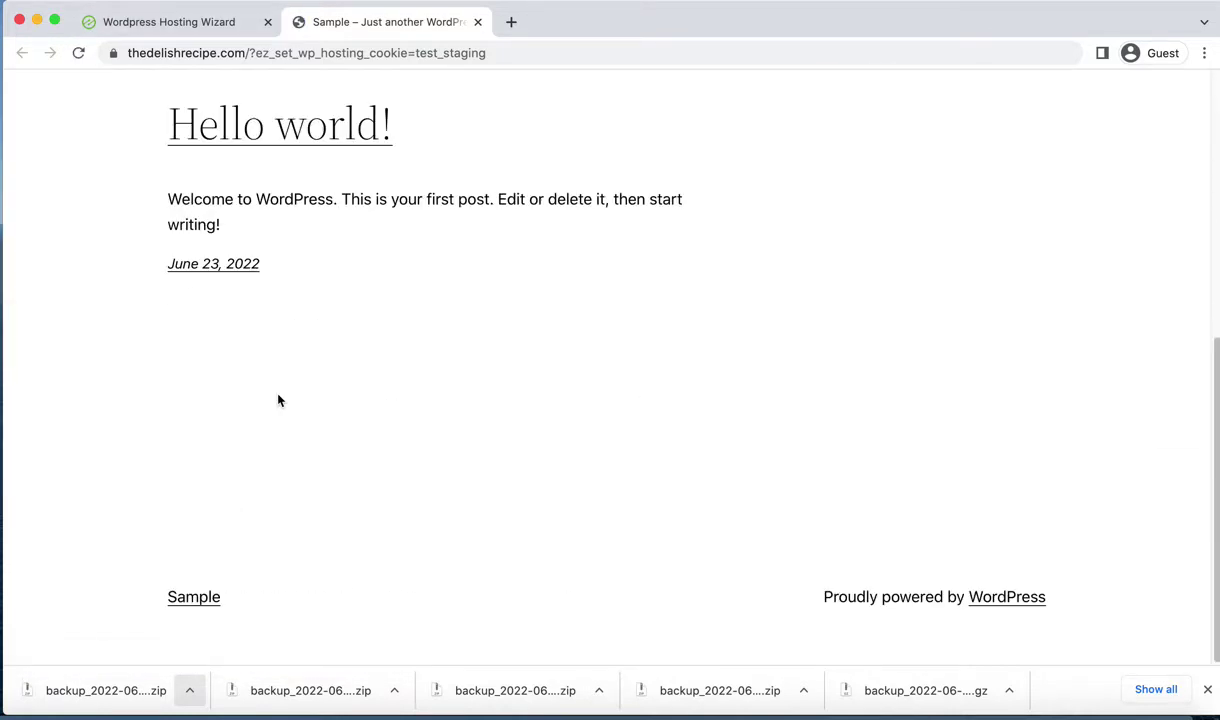
pyautogui.scroll(5, 277, 400)
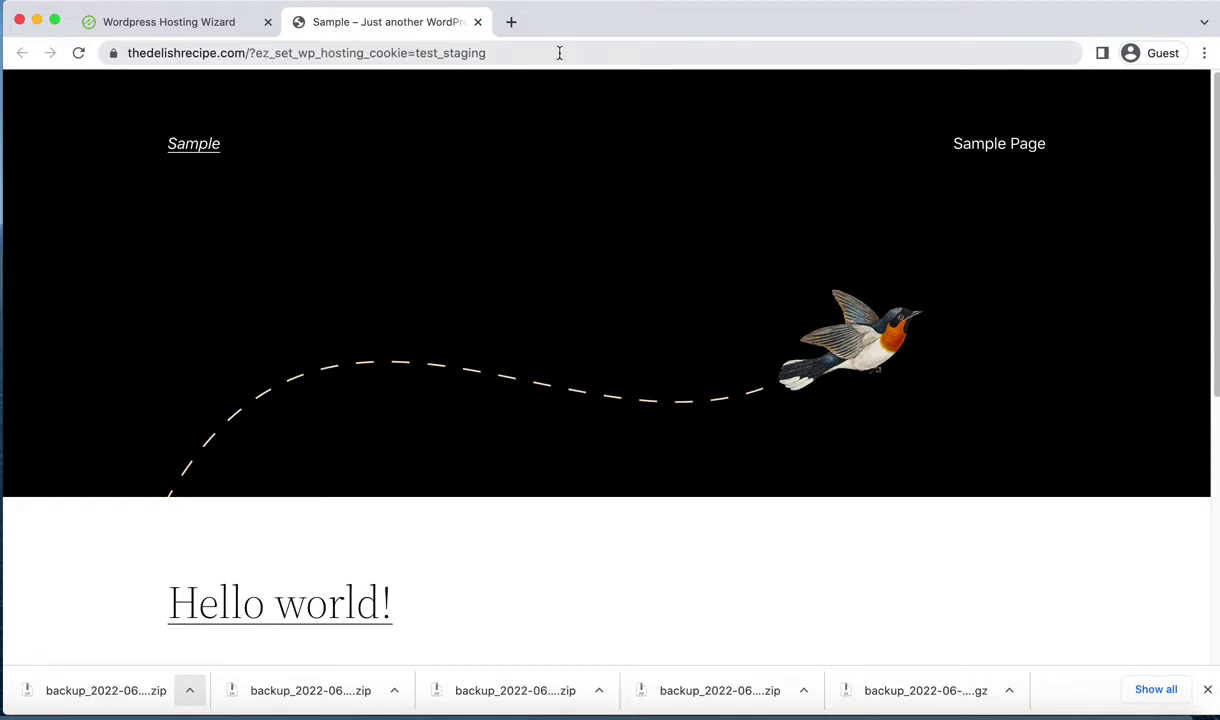
pyautogui.click(116, 24)
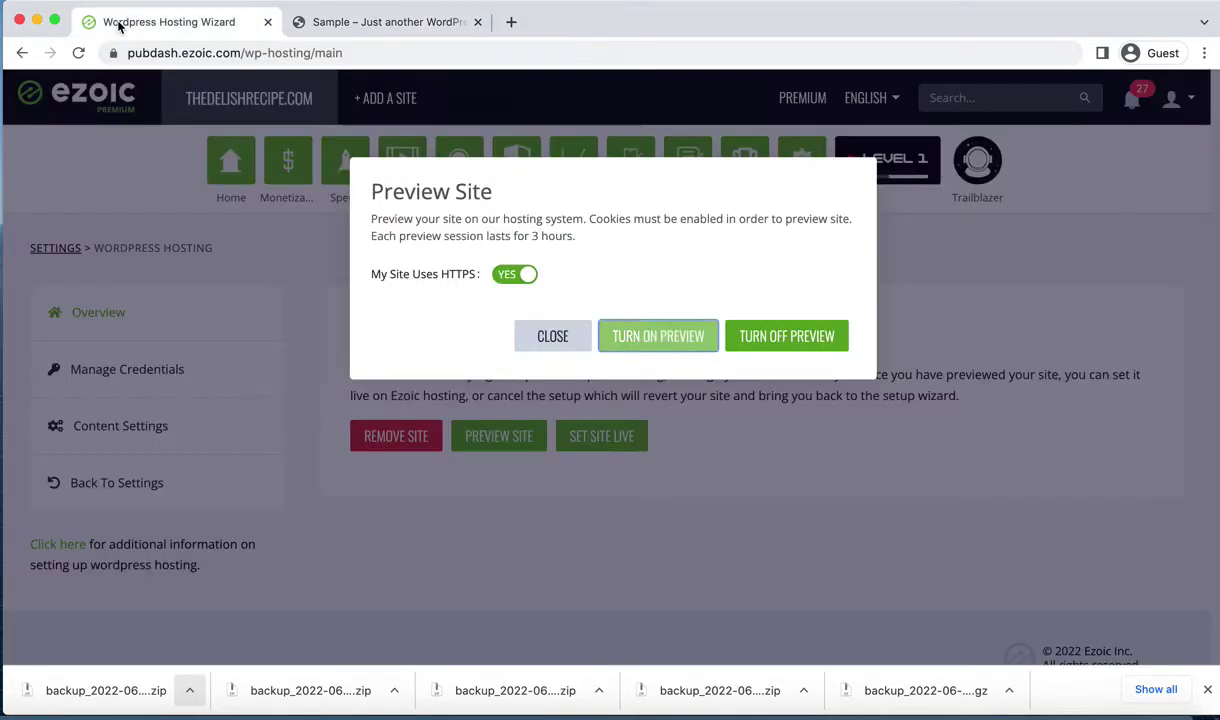
pyautogui.click(645, 336)
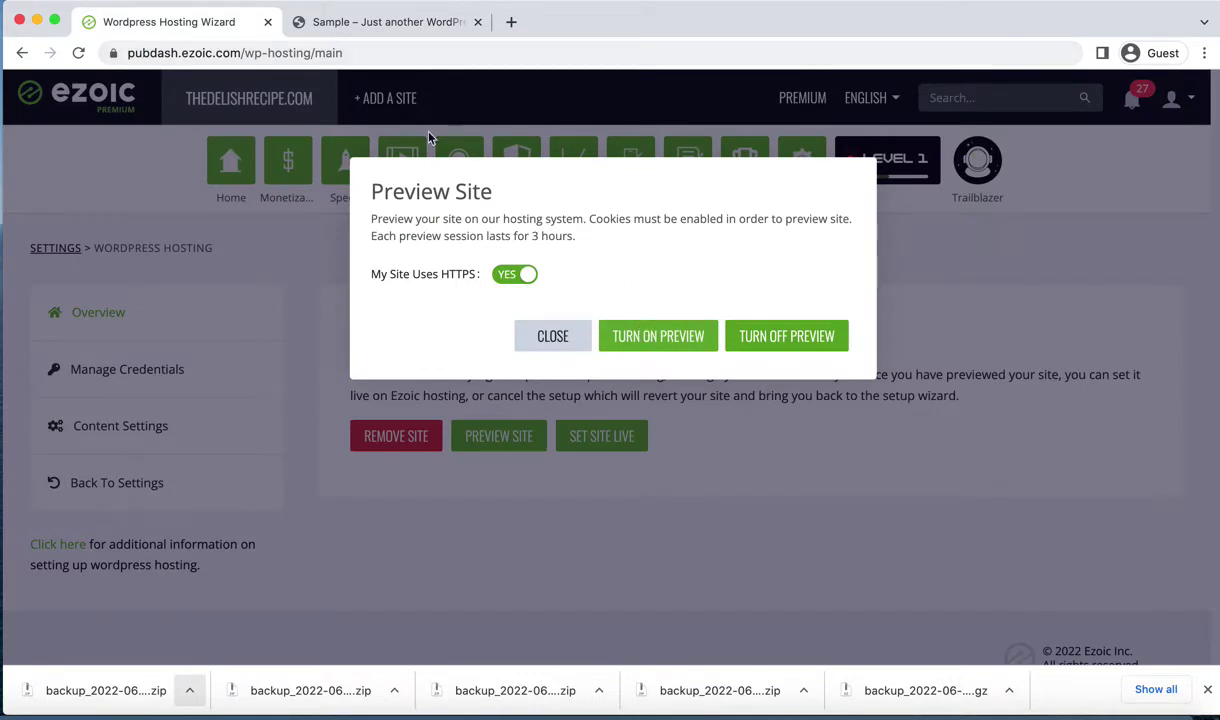
pyautogui.click(392, 22)
# Step: Point the preview address to thedelishrecipe.com/wp-admin, removing the staging cookie part
pyautogui.click(560, 58)
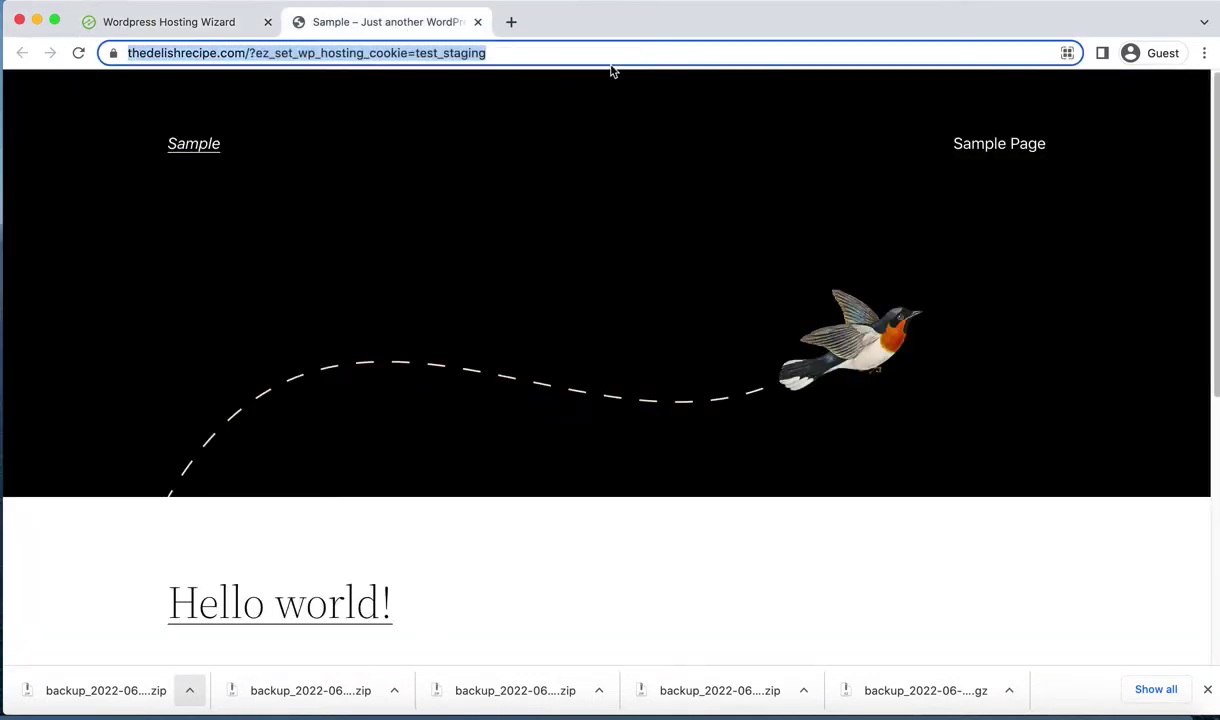
pyautogui.click(634, 60)
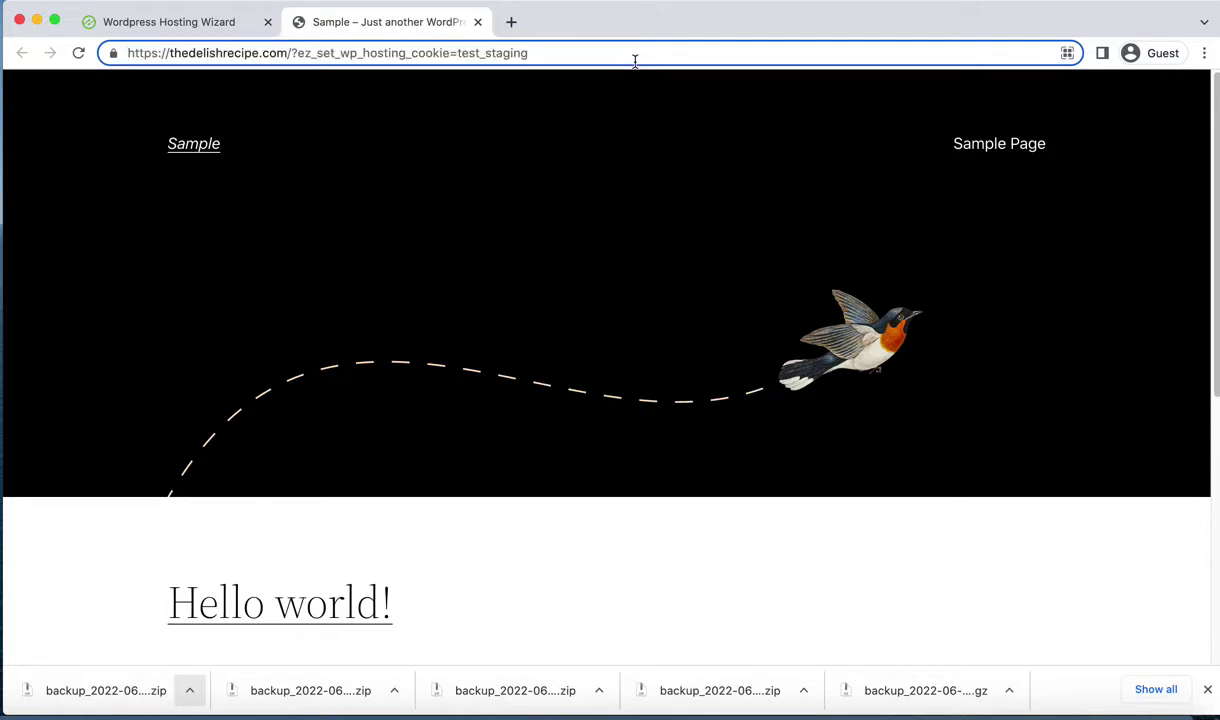
pyautogui.write('/wp-admin')
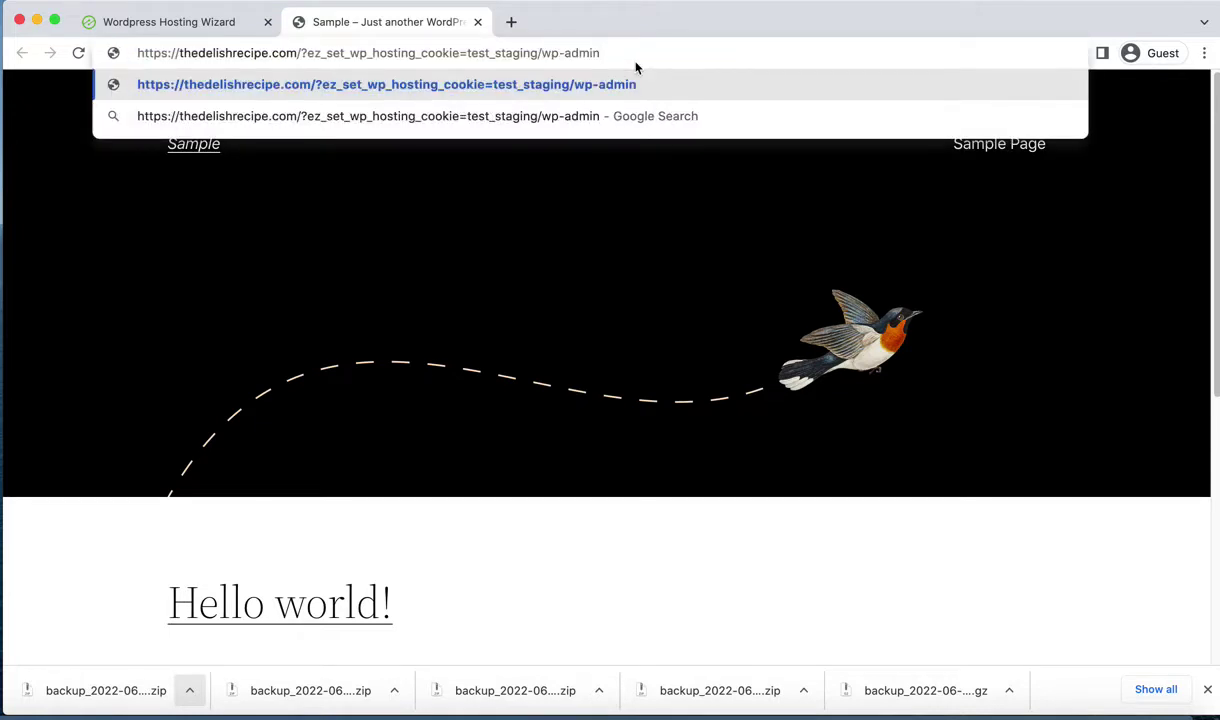
pyautogui.press('Return')
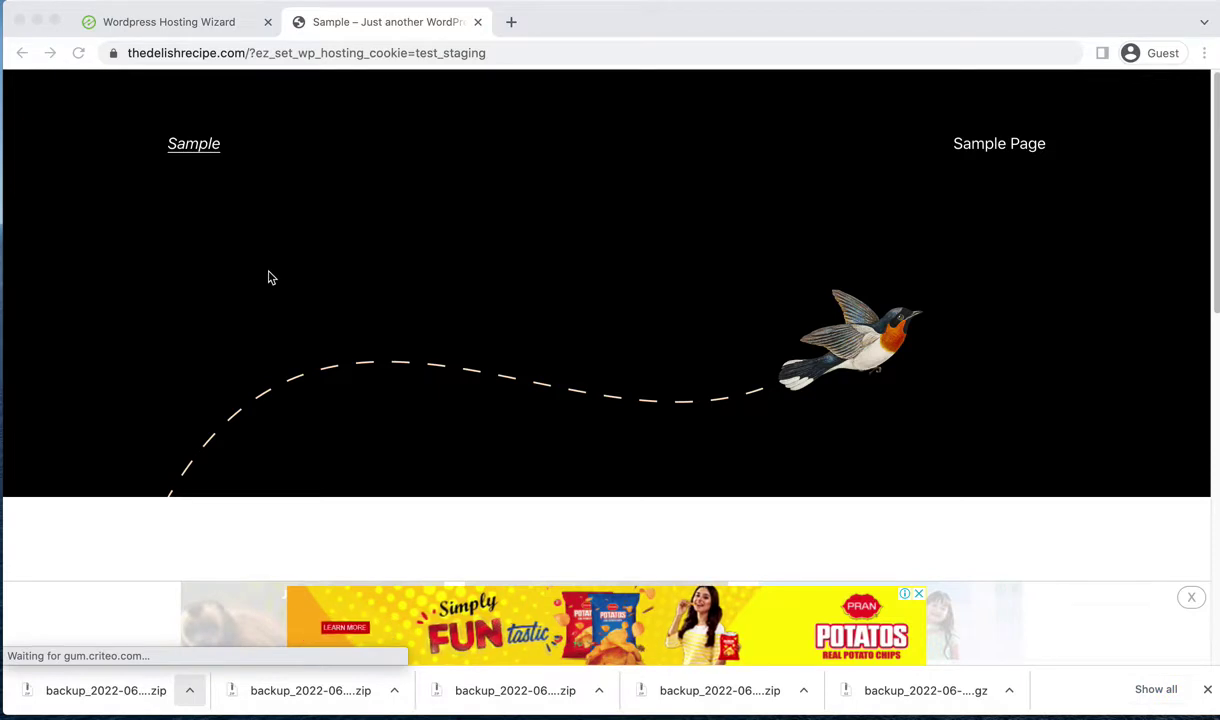
pyautogui.click(270, 55)
pyautogui.click(297, 53)
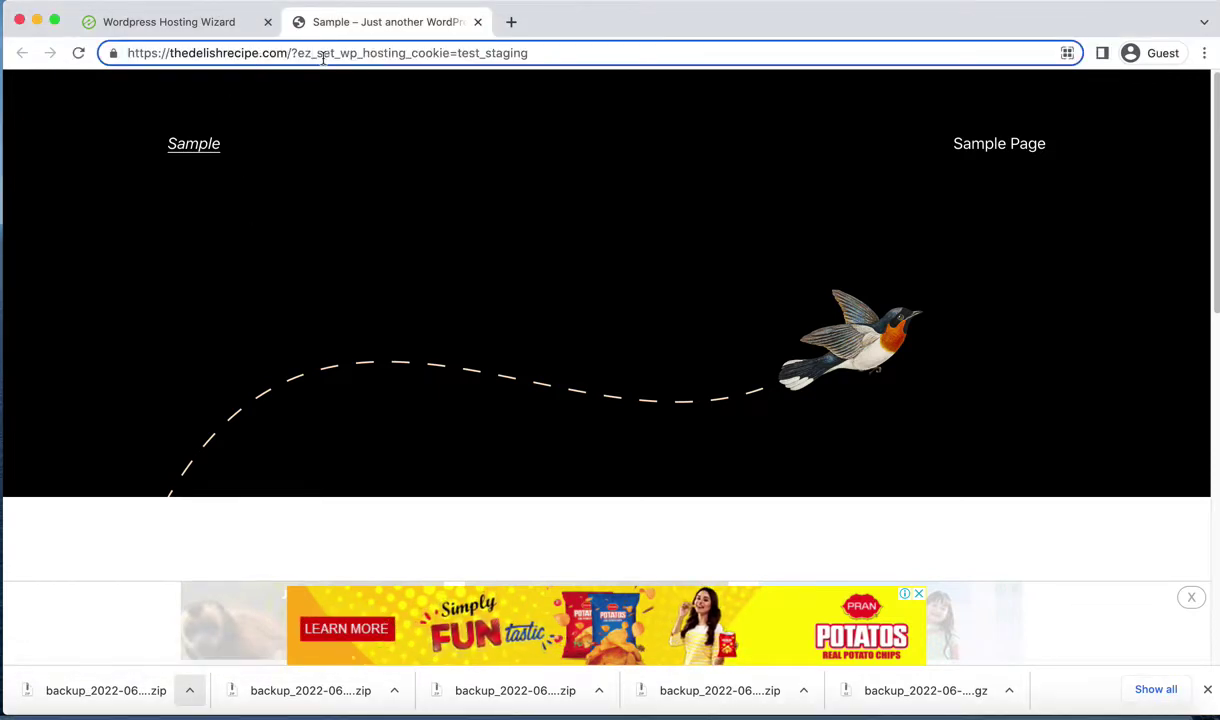
pyautogui.moveTo(297, 53); pyautogui.dragTo(594, 73)
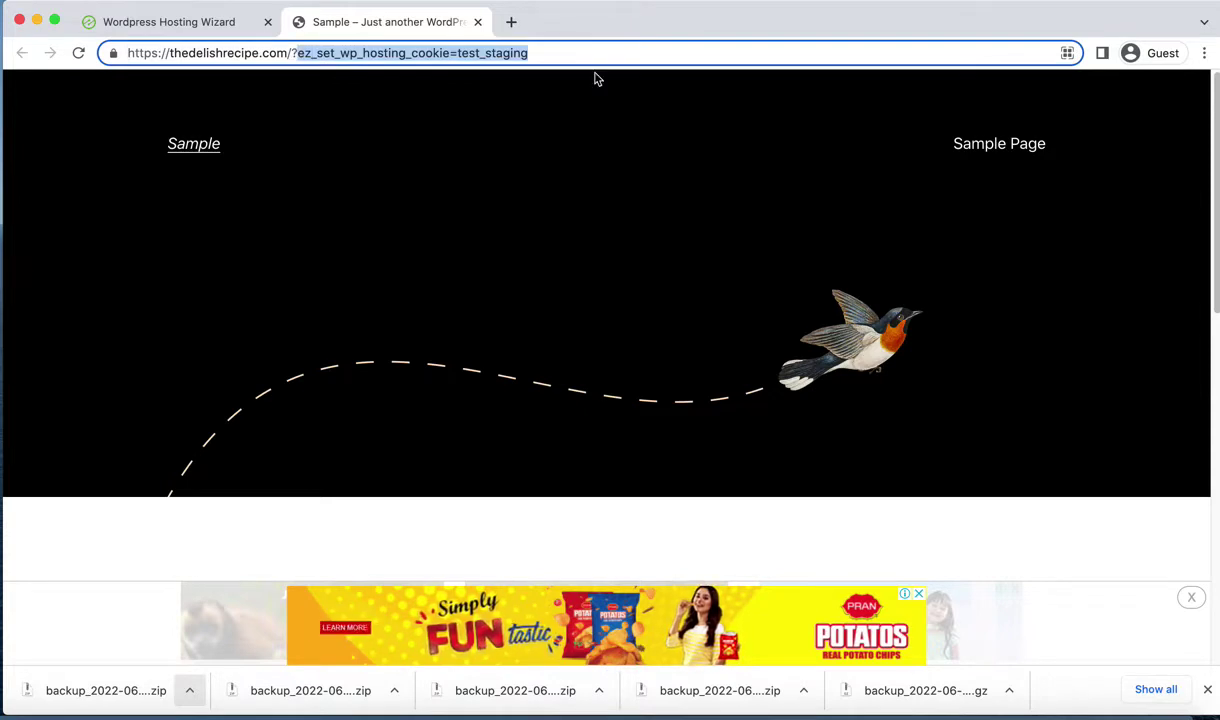
pyautogui.press('BackSpace')
pyautogui.press('BackSpace')
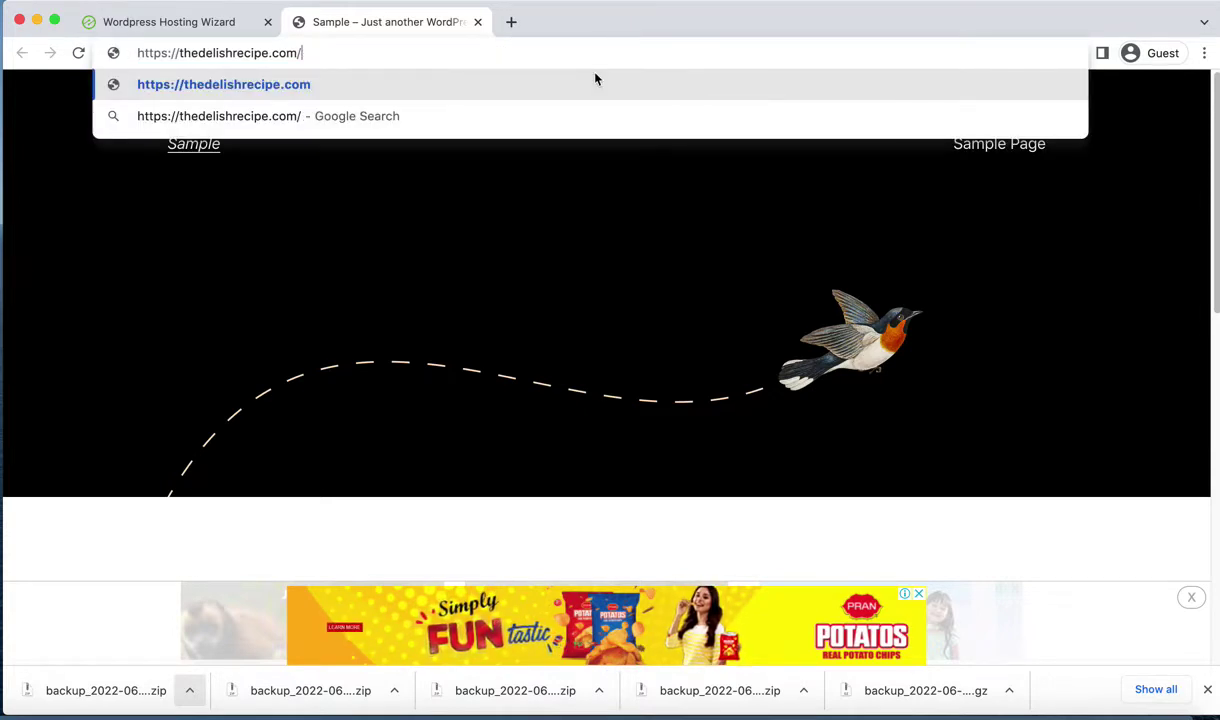
pyautogui.write('wp')
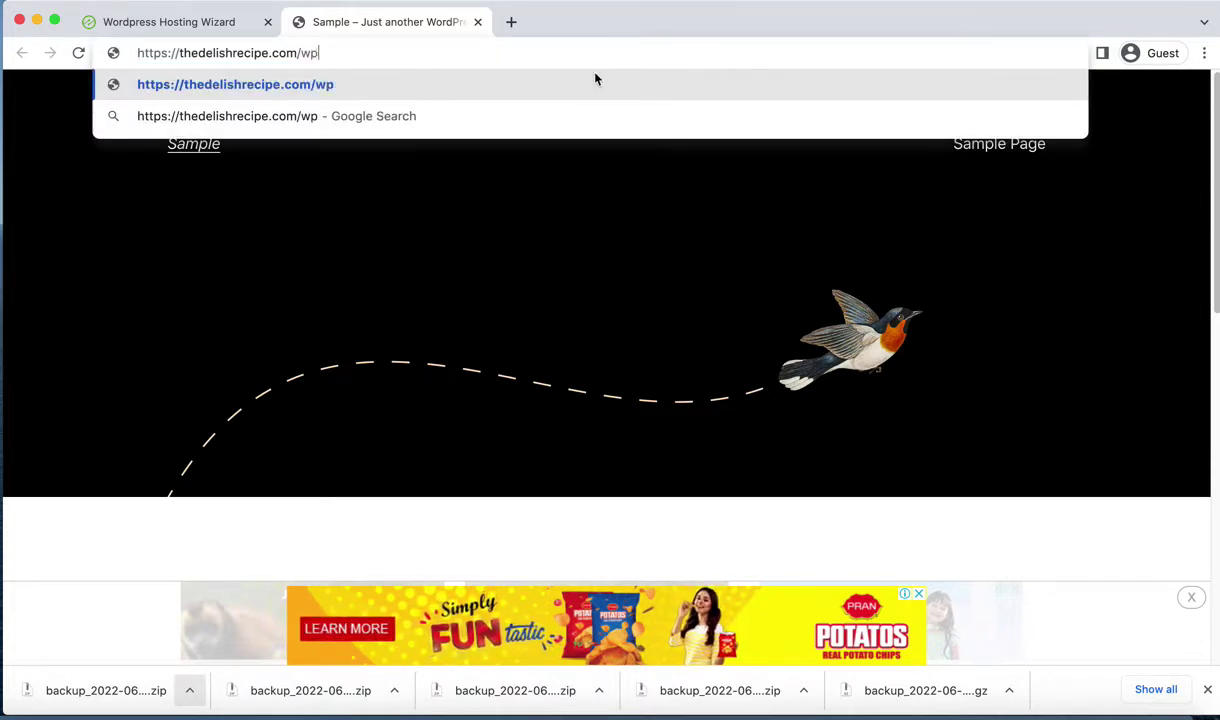
pyautogui.write('-admin')
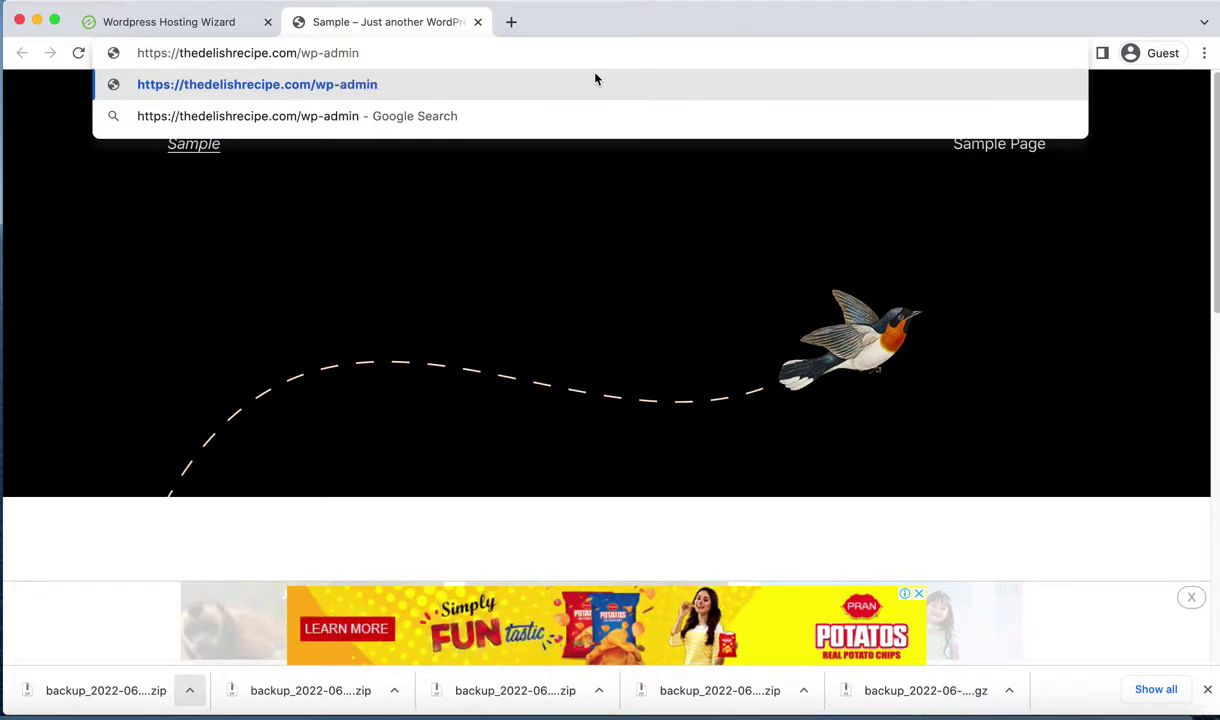
pyautogui.press('Return')
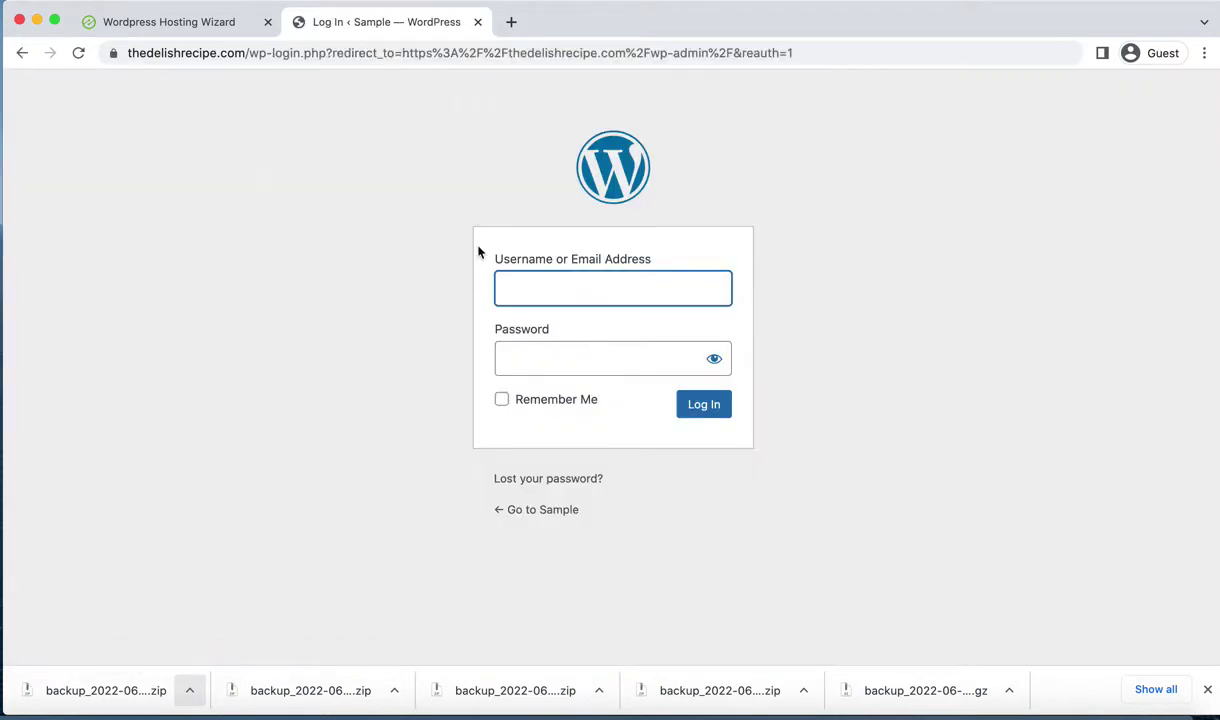
# Step: Copy the temporary username from Ezoic's hosting credentials into the WordPress login form
pyautogui.click(158, 32)
pyautogui.click(550, 337)
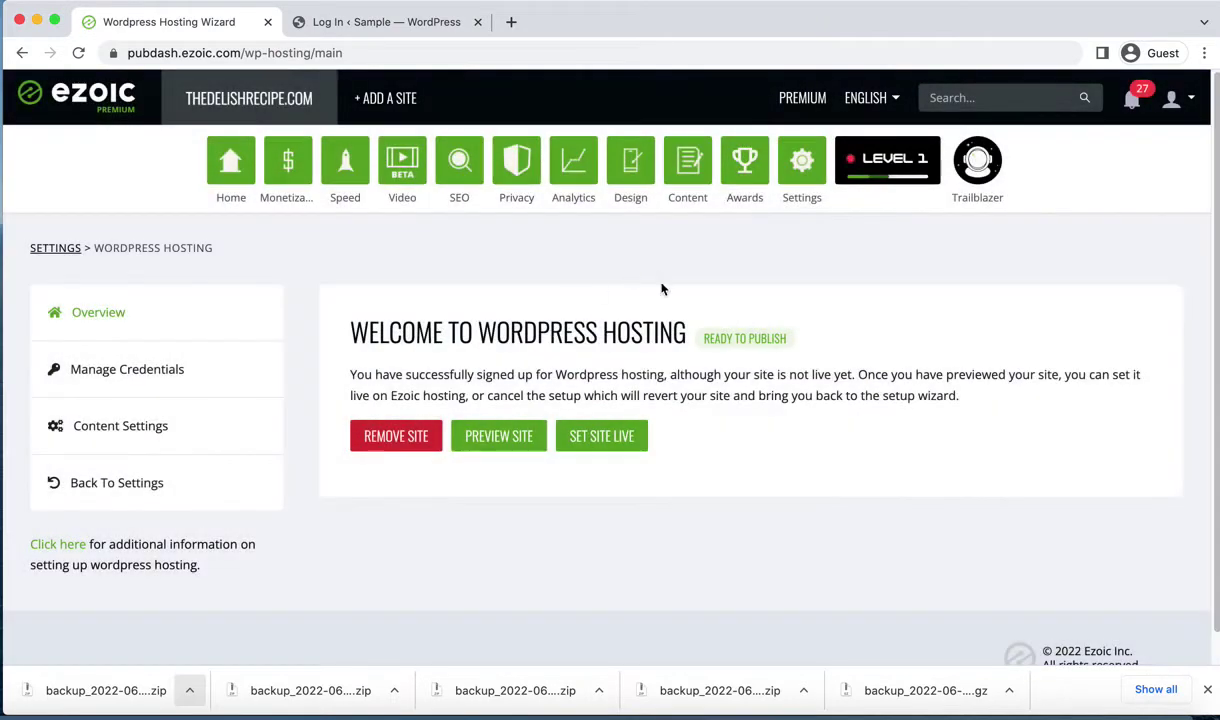
pyautogui.click(126, 372)
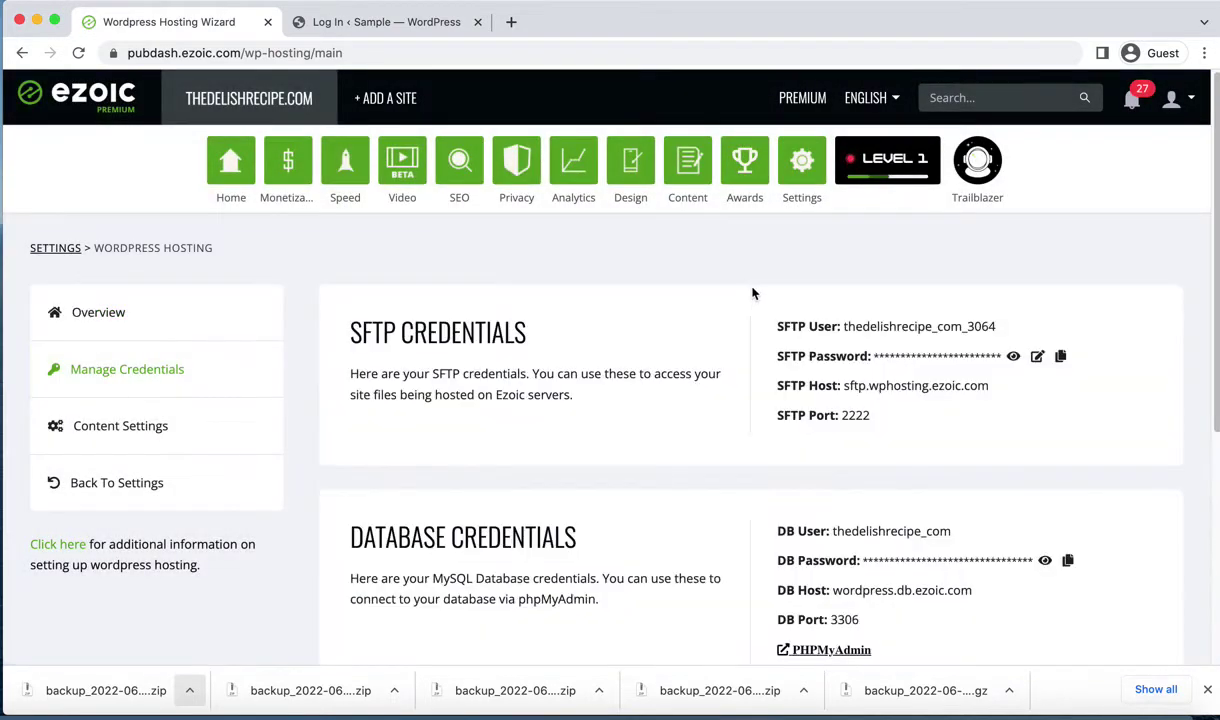
pyautogui.scroll(-5, 754, 289)
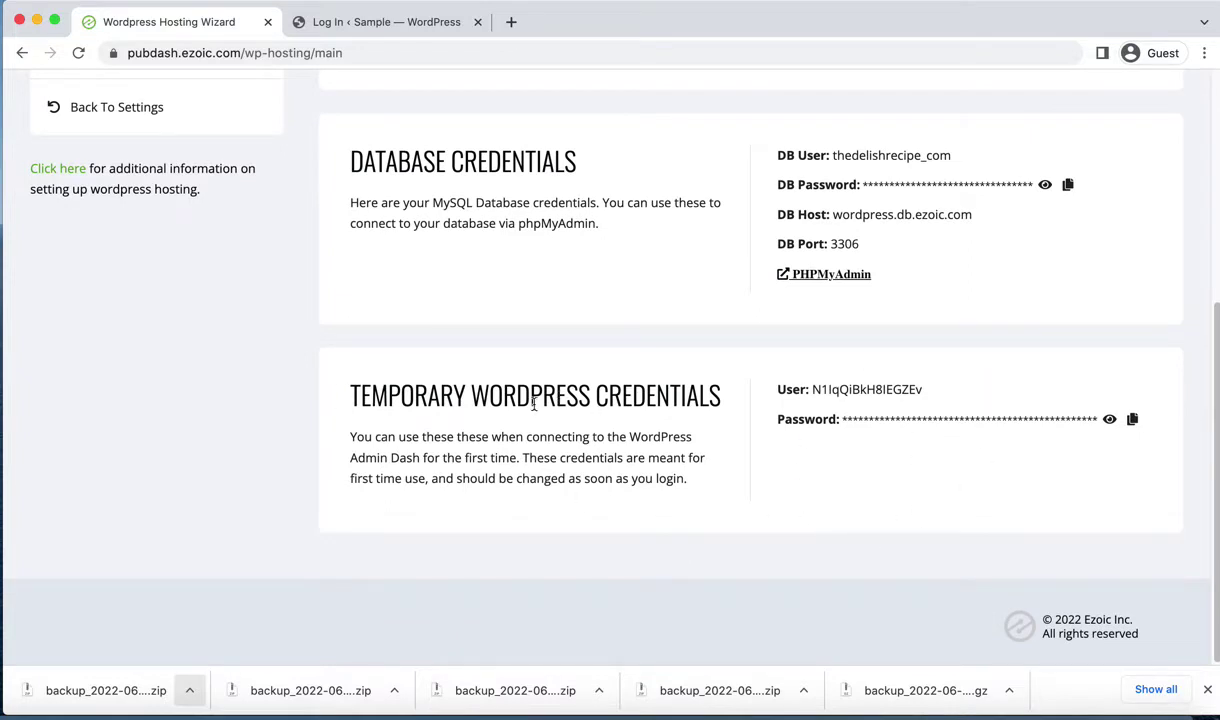
pyautogui.doubleClick(896, 390)
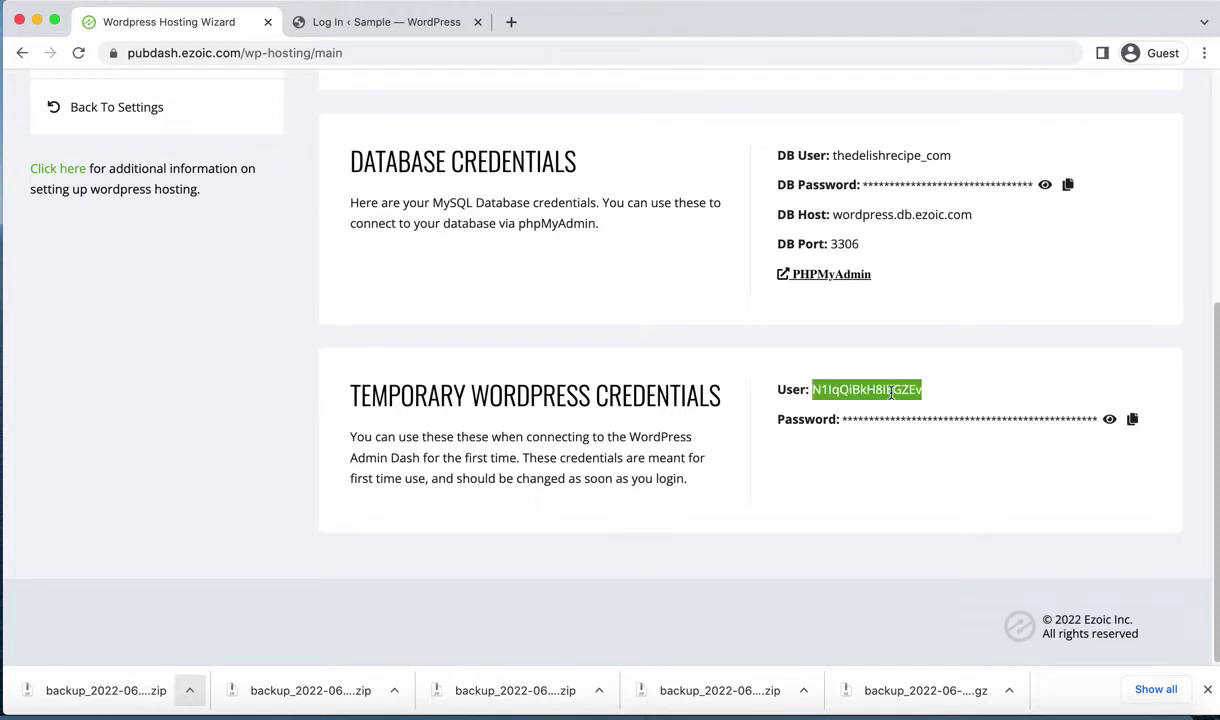
pyautogui.rightClick(857, 391)
pyautogui.click(899, 430)
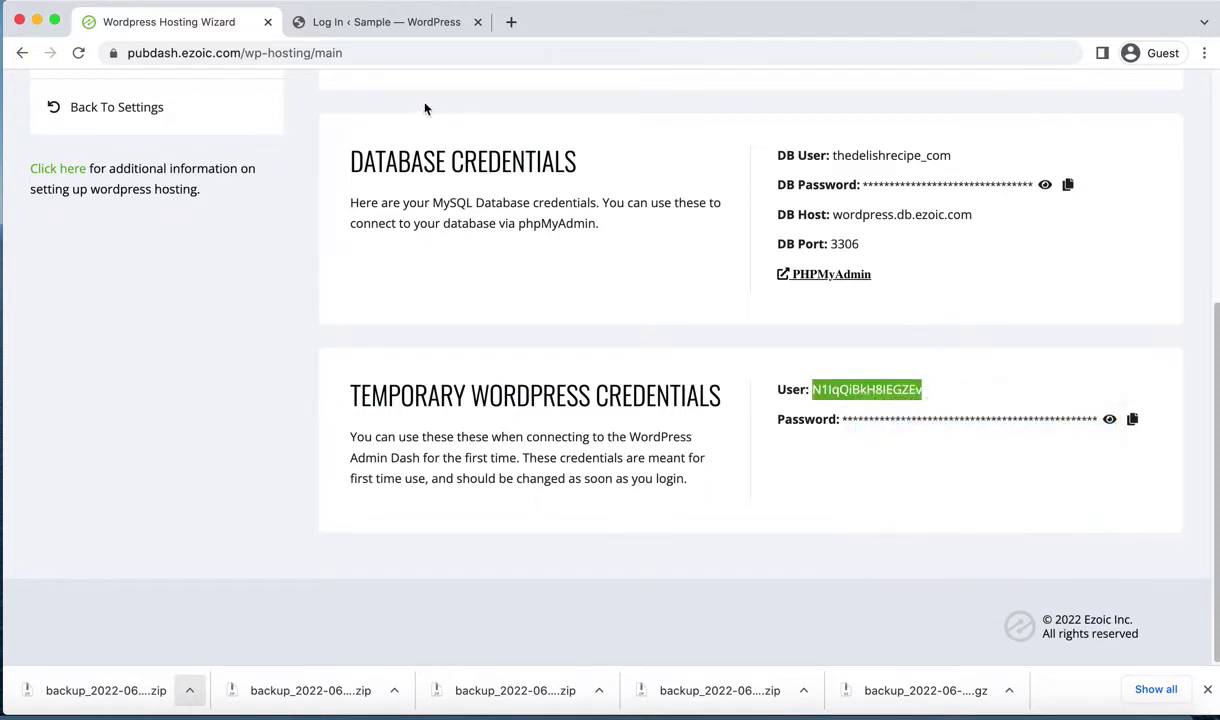
pyautogui.click(419, 20)
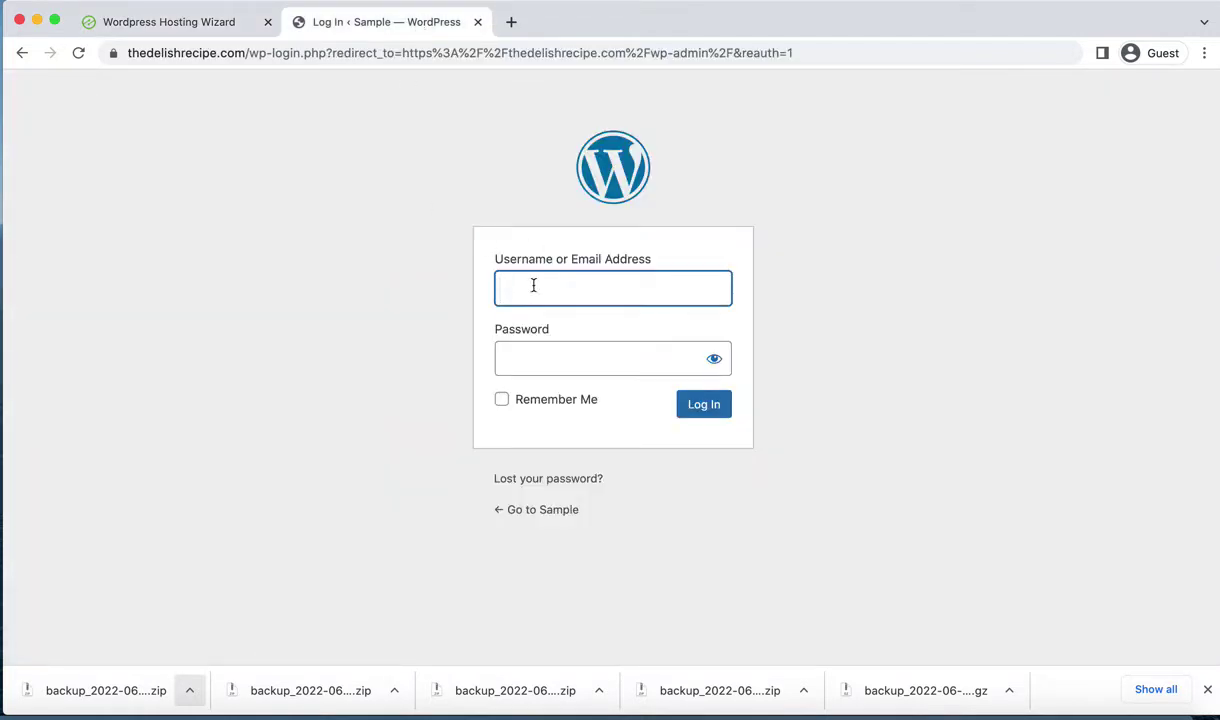
pyautogui.press('super+v')
# Step: Paste the temporary Ezoic password into the password field and log in
pyautogui.click(160, 22)
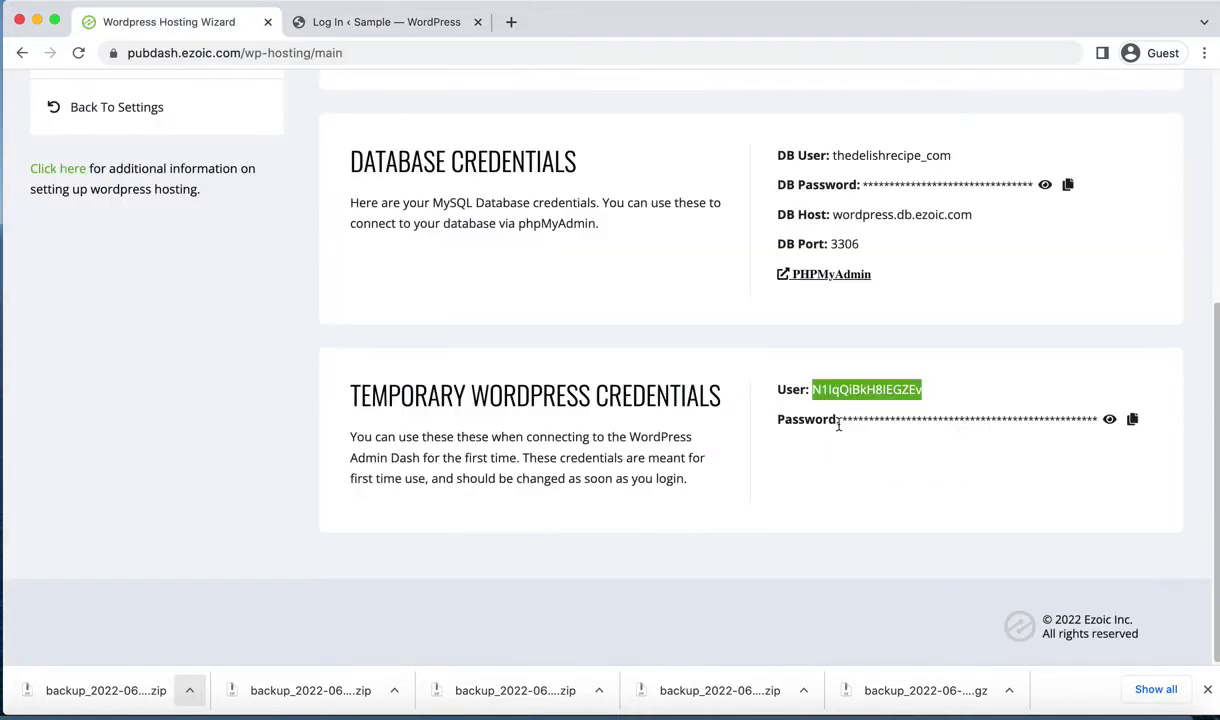
pyautogui.click(1132, 419)
pyautogui.click(384, 24)
pyautogui.click(543, 355)
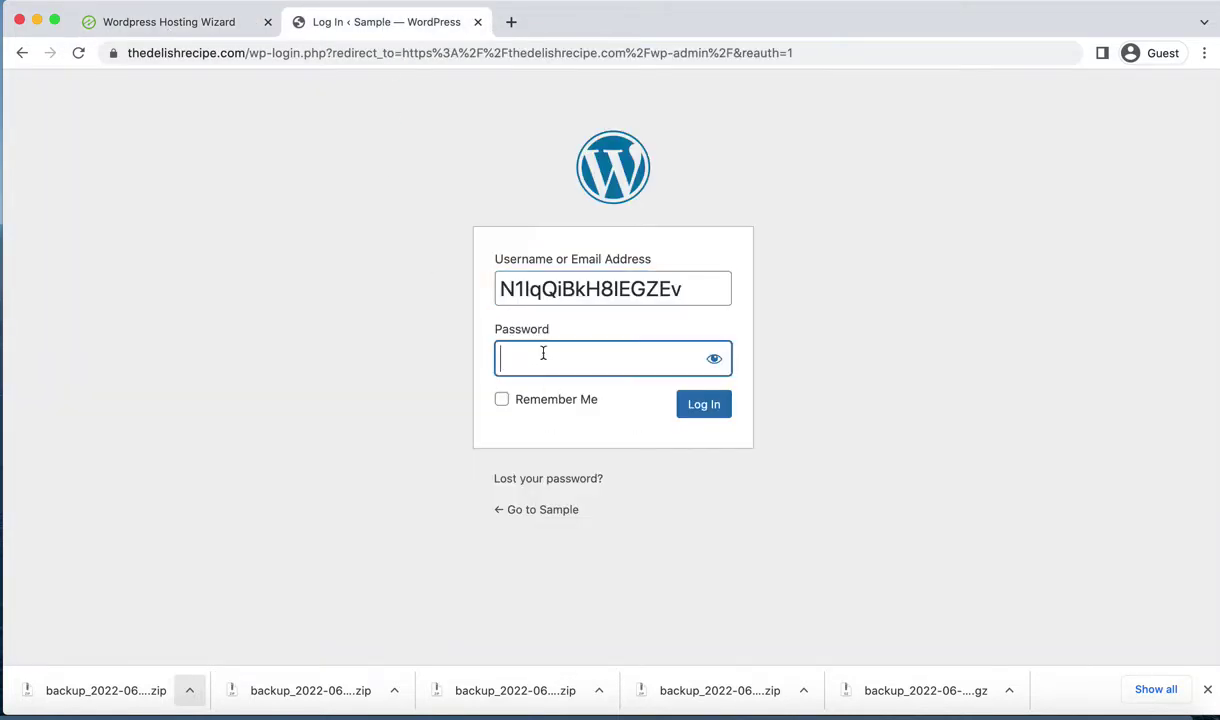
pyautogui.press('super+v')
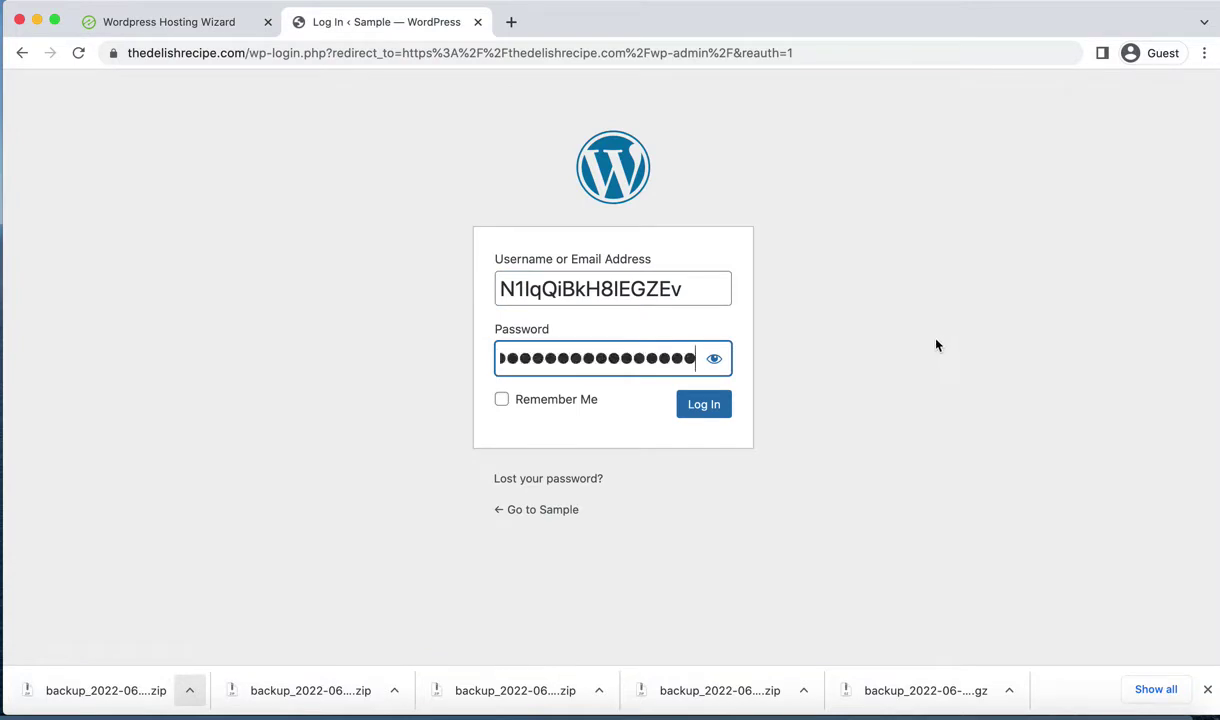
pyautogui.click(703, 408)
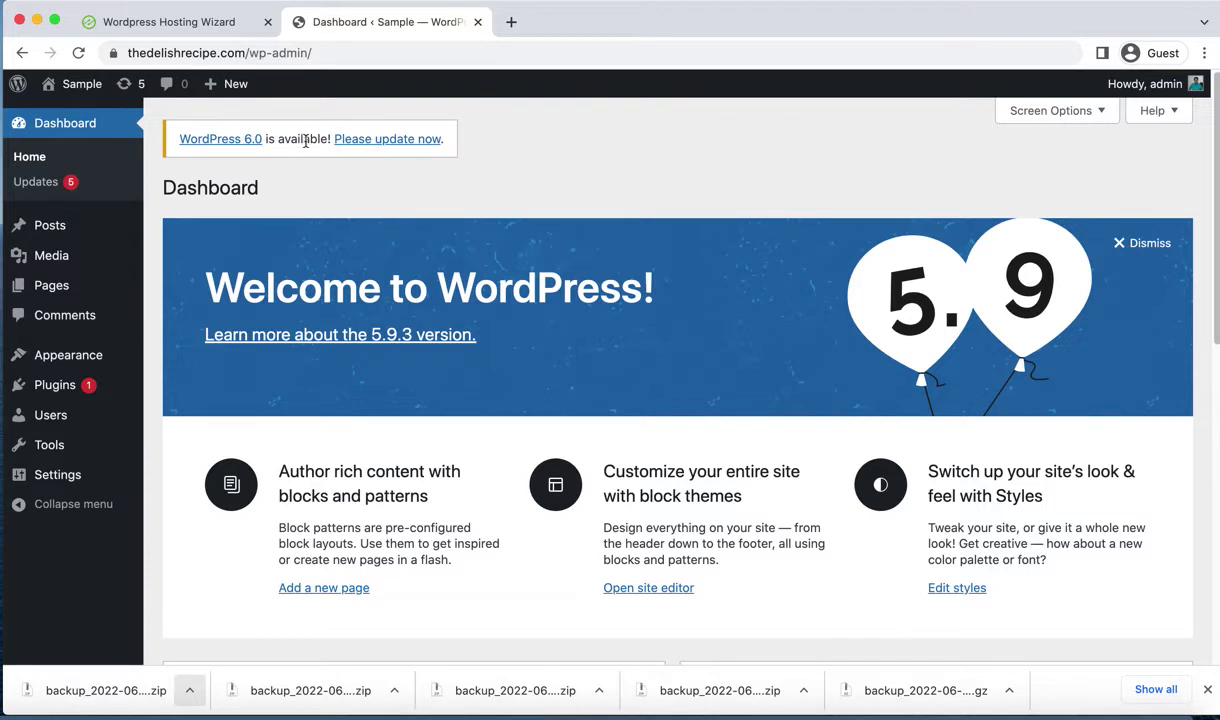
# Step: Run 'Update to version 6.0' from Dashboard Updates and review the Welcome to WordPress 6.0 page
pyautogui.click(396, 145)
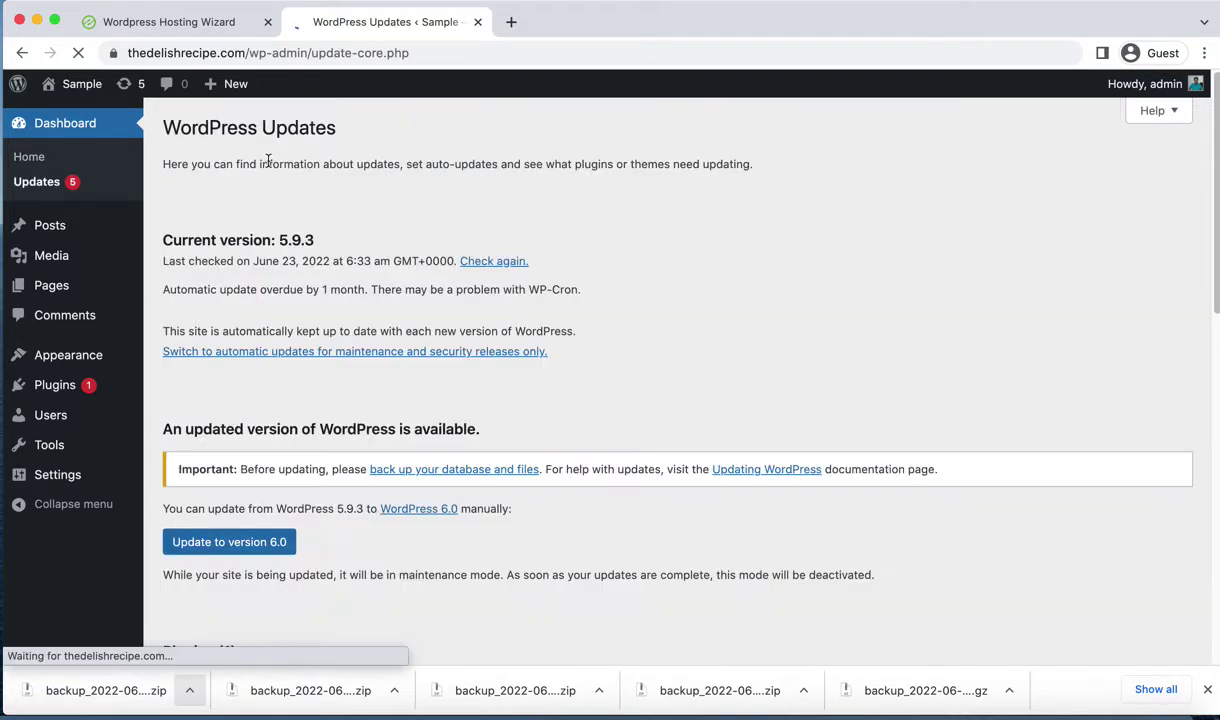
pyautogui.click(237, 549)
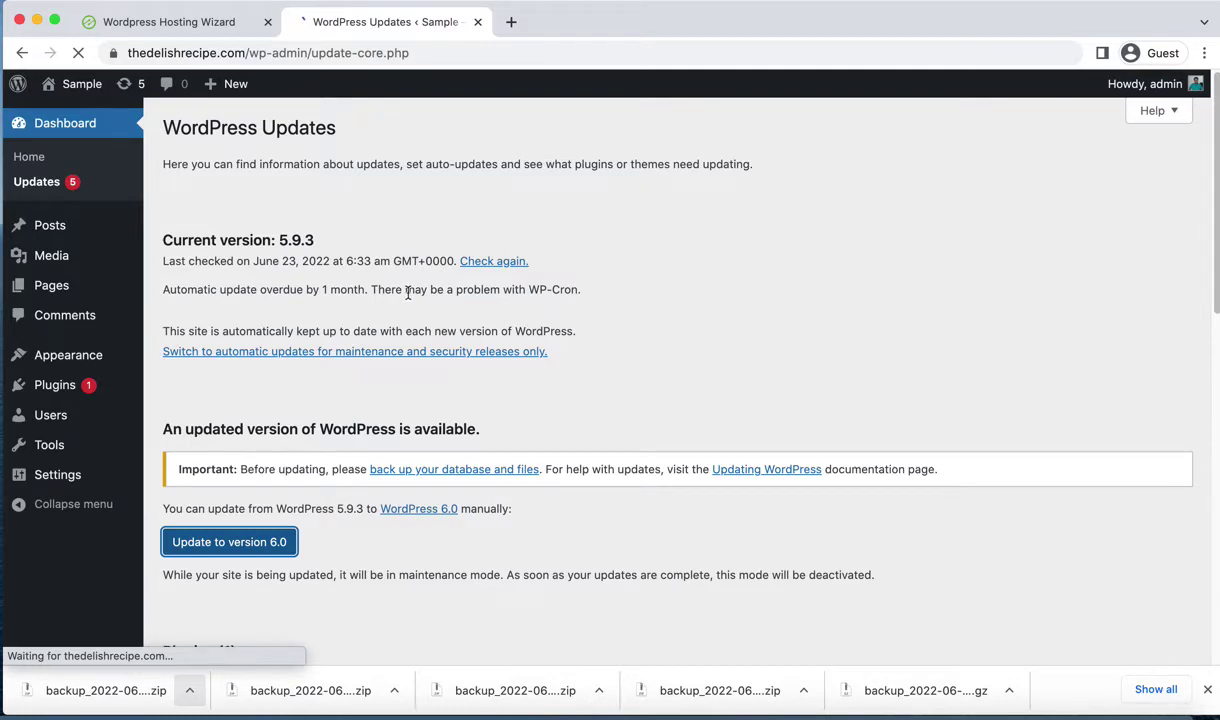
pyautogui.scroll(-3, 408, 293)
pyautogui.scroll(-15, 408, 293)
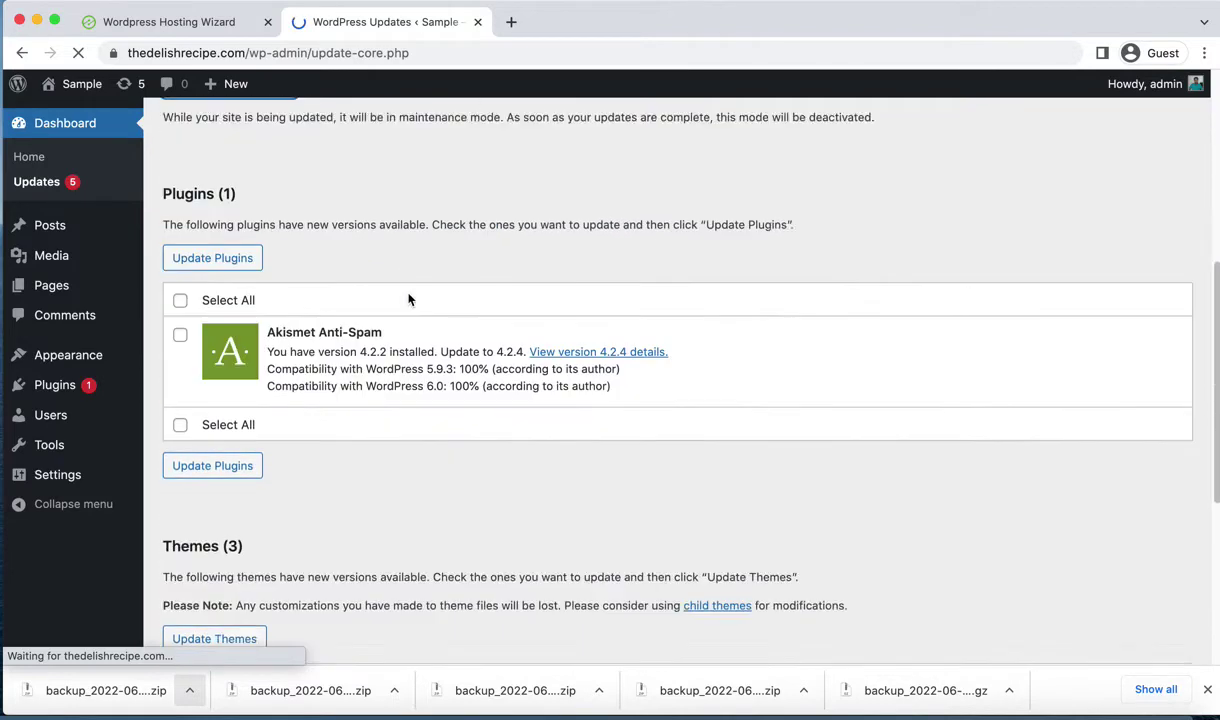
pyautogui.scroll(15, 408, 298)
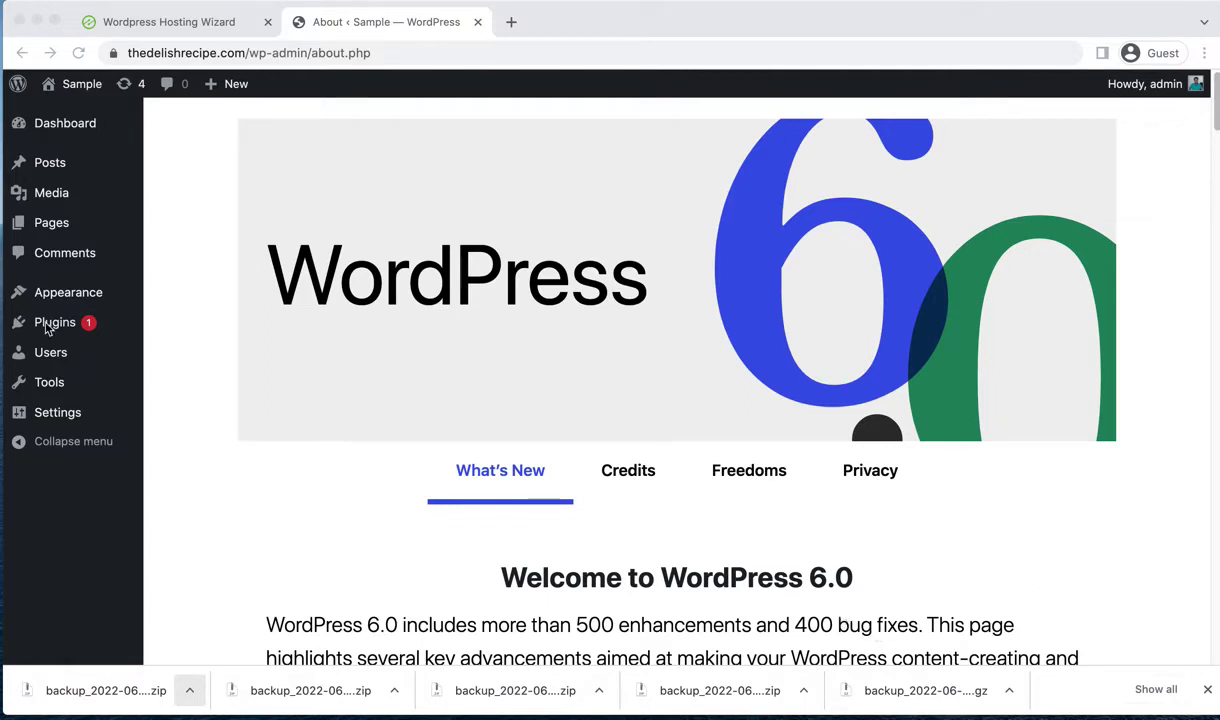
# Step: From Plugins > Add New, find UpdraftPlus, install it and activate it
pyautogui.click(139, 337)
pyautogui.moveTo(16, 328)
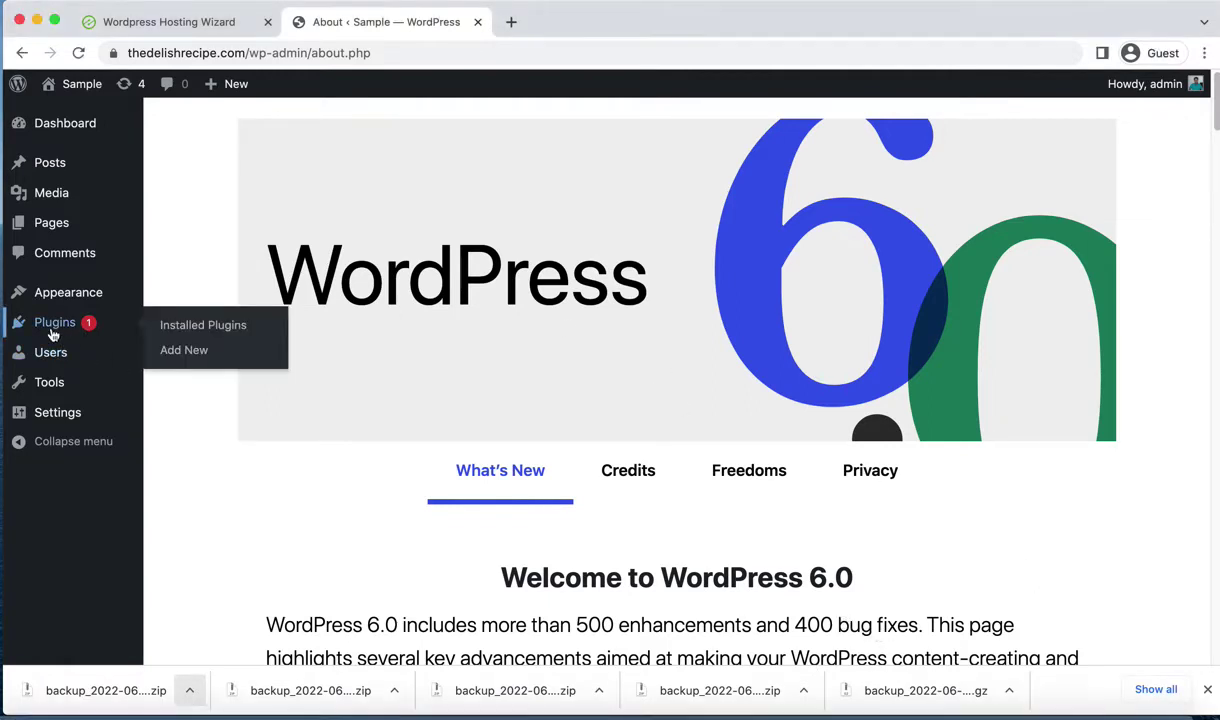
pyautogui.click(204, 364)
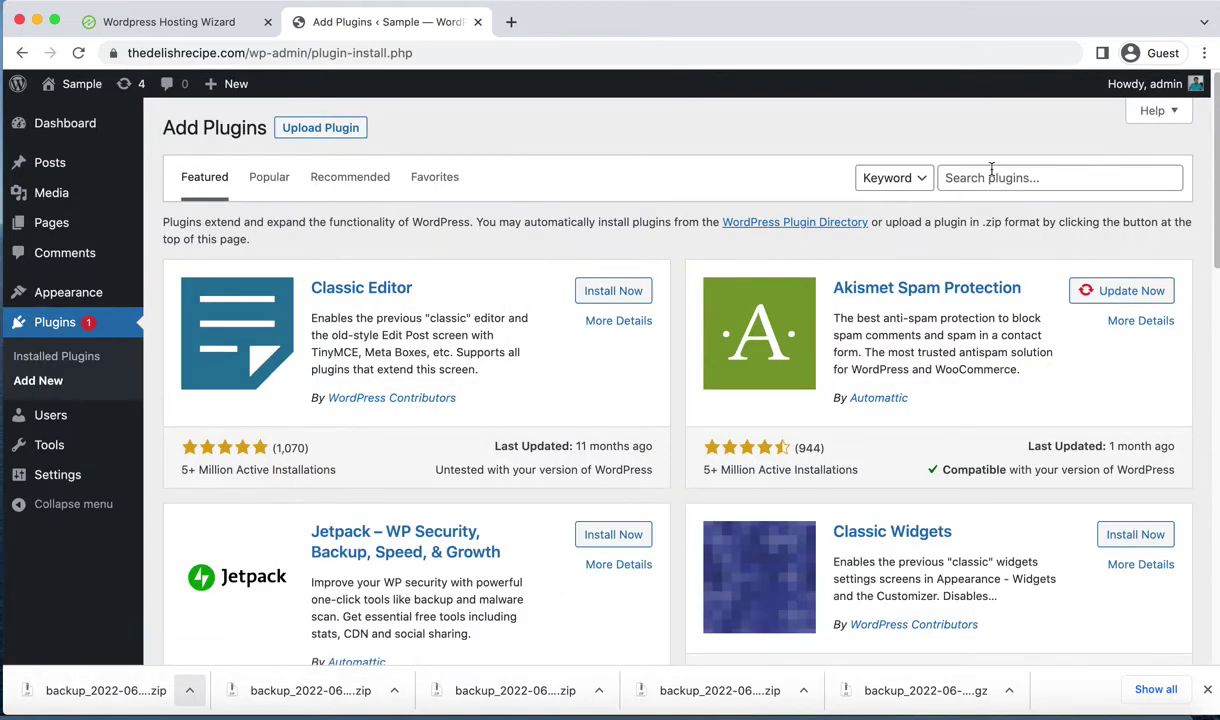
pyautogui.click(991, 175)
pyautogui.write('updraftplus')
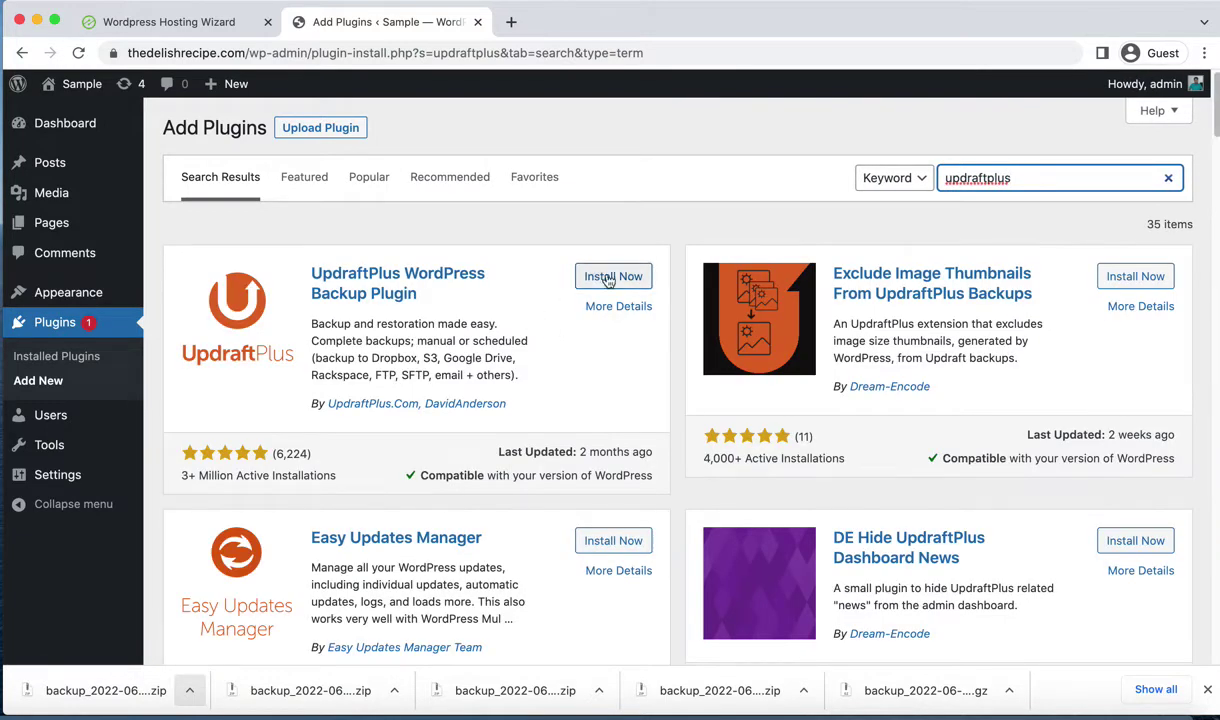
pyautogui.click(606, 277)
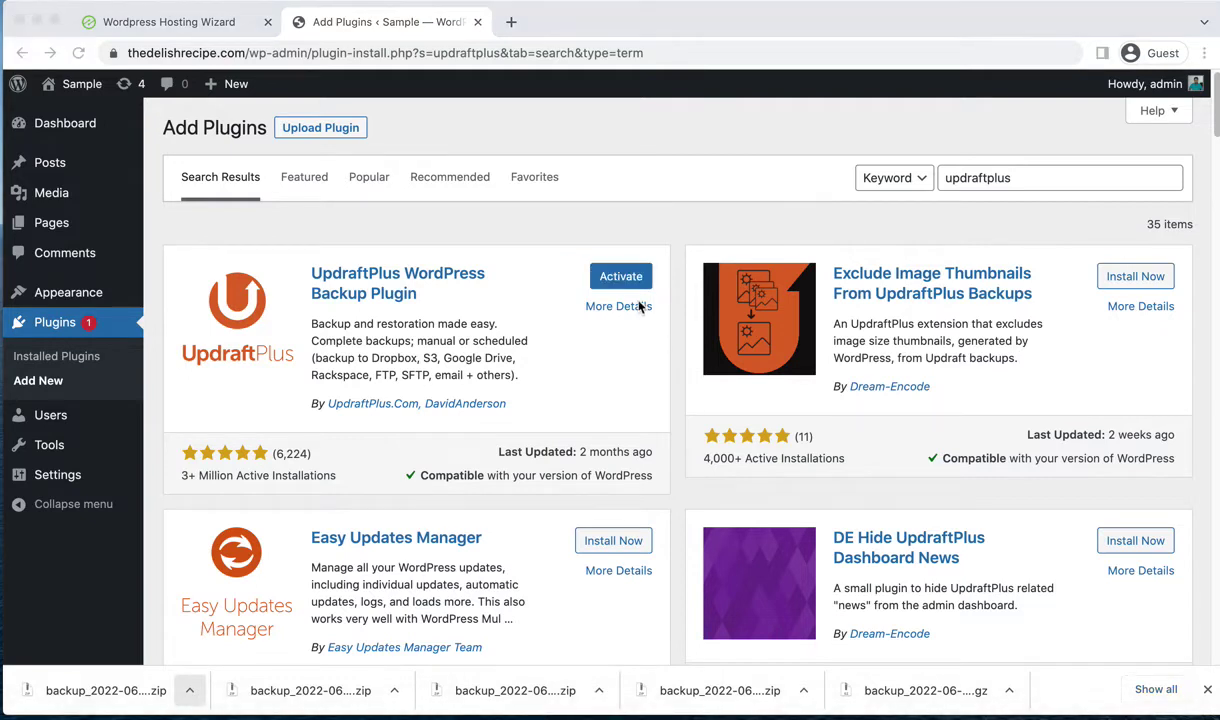
pyautogui.click(621, 276)
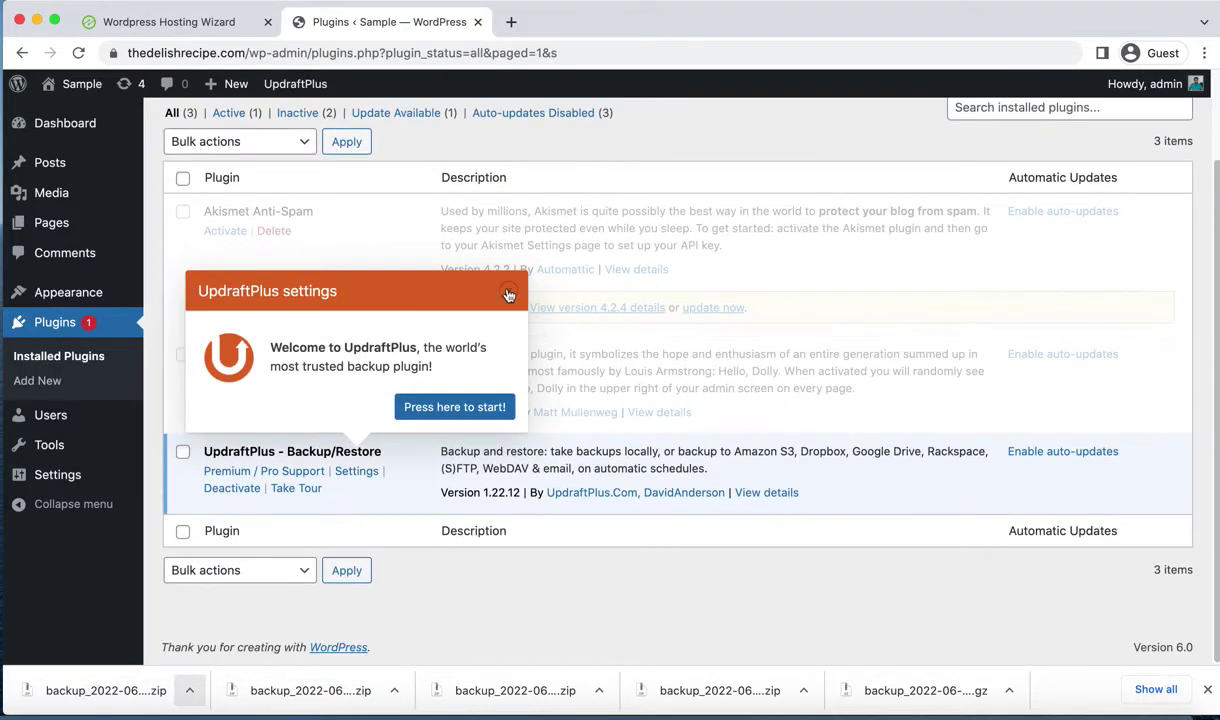
# Step: Dismiss the UpdraftPlus welcome, go to Settings > UpdraftPlus Backups and show 'Upload backup files'
pyautogui.click(505, 289)
pyautogui.moveTo(87, 480)
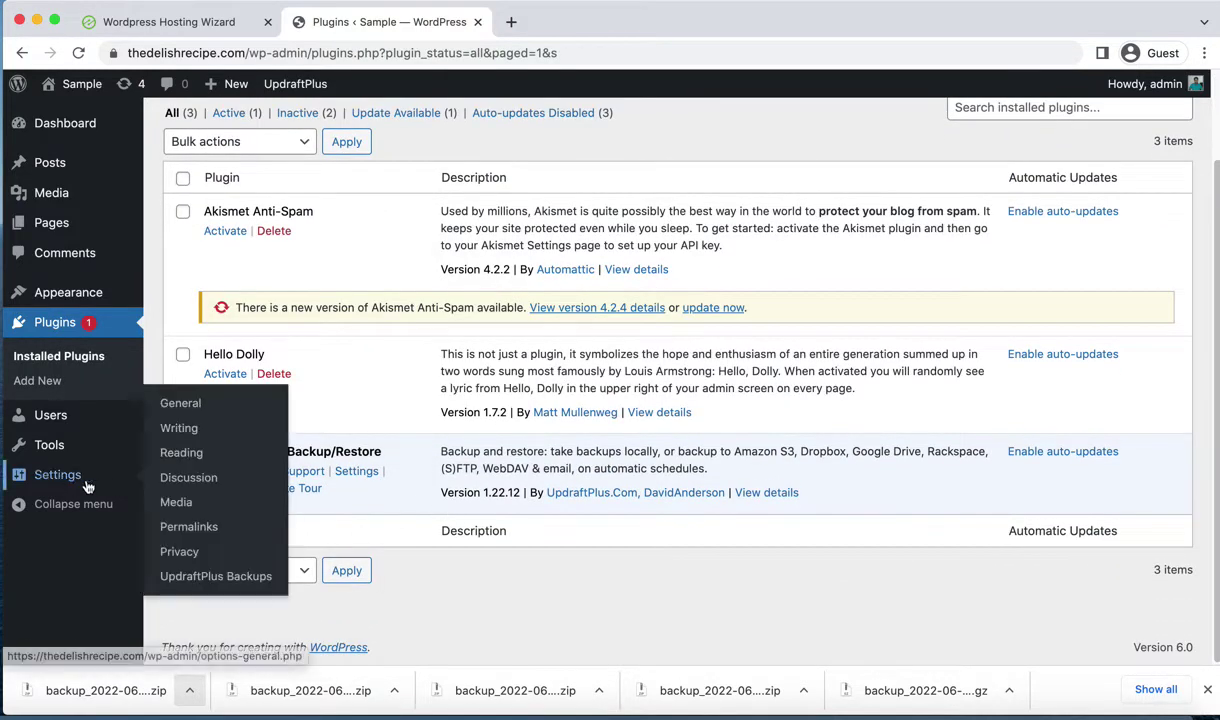
pyautogui.click(205, 578)
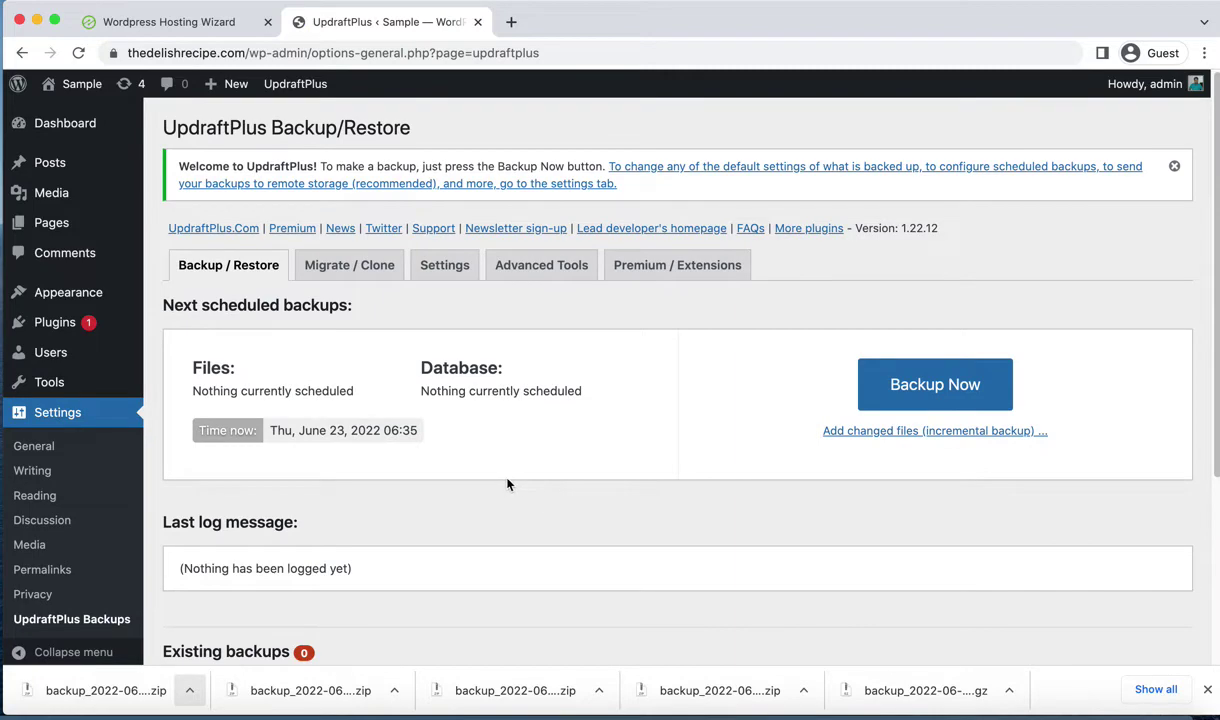
pyautogui.scroll(-5, 507, 484)
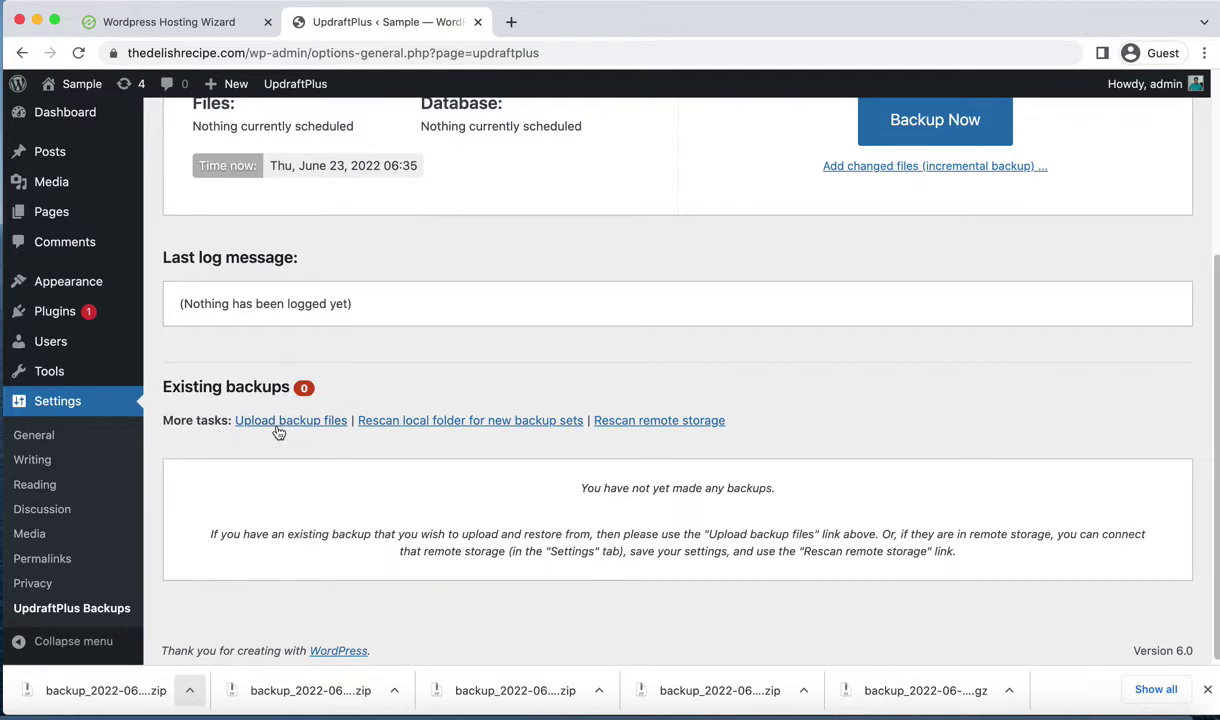
pyautogui.click(312, 422)
pyautogui.scroll(-4, 705, 355)
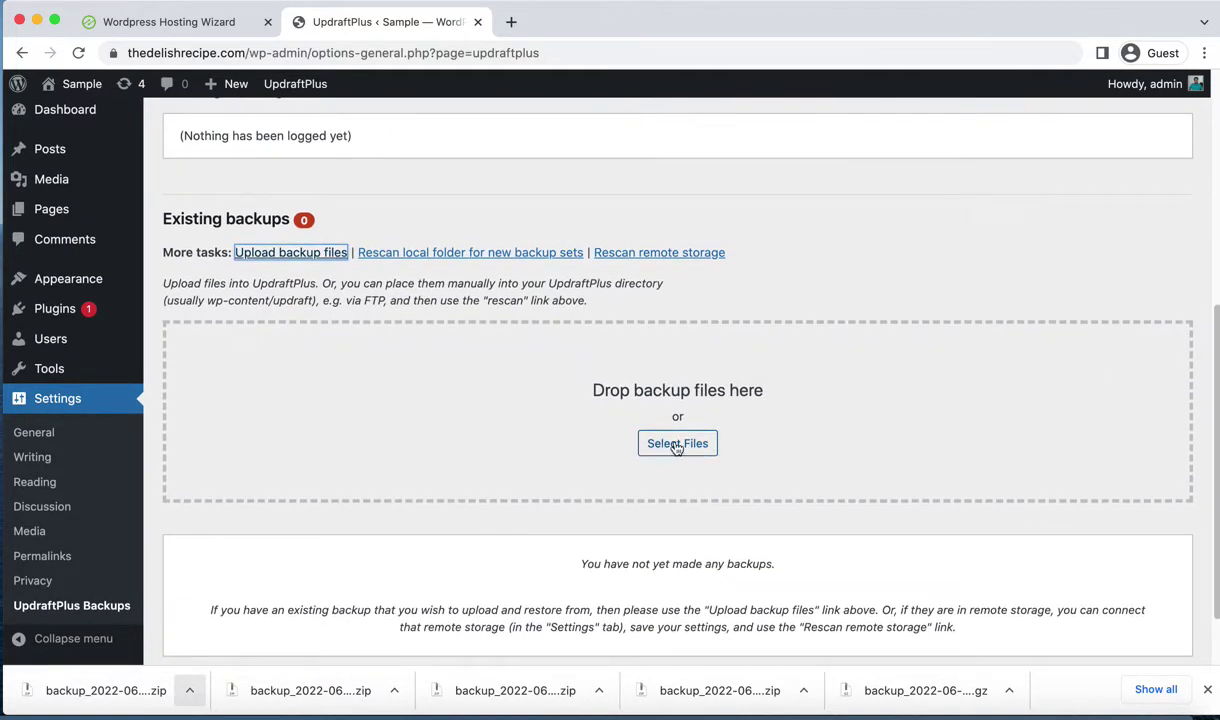
# Step: Select all five backup files in Downloads and upload them to UpdraftPlus
pyautogui.click(676, 456)
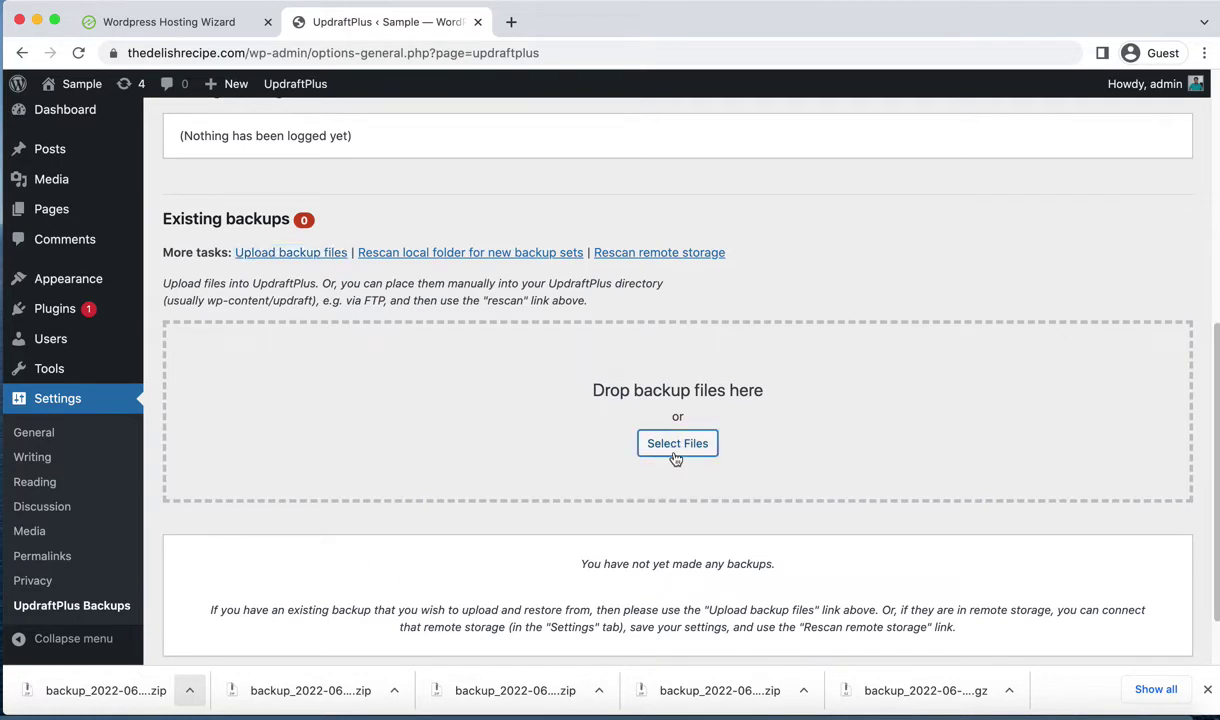
pyautogui.click(328, 228)
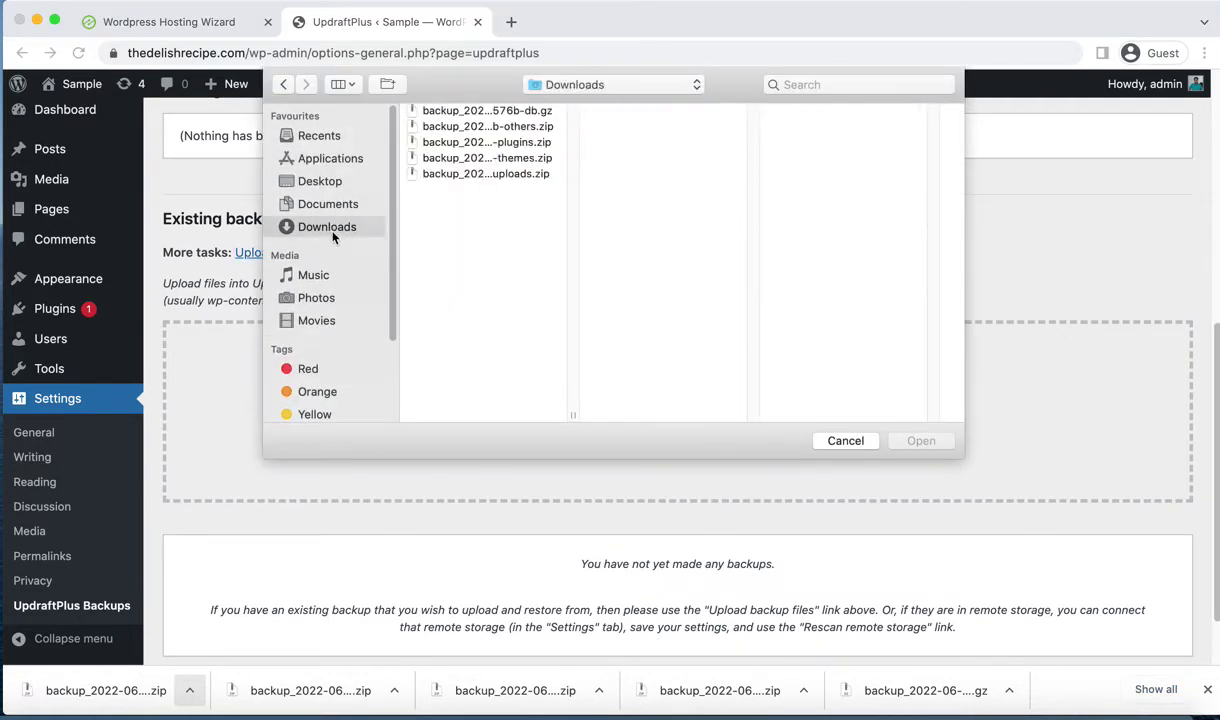
pyautogui.moveTo(508, 237); pyautogui.dragTo(475, 108)
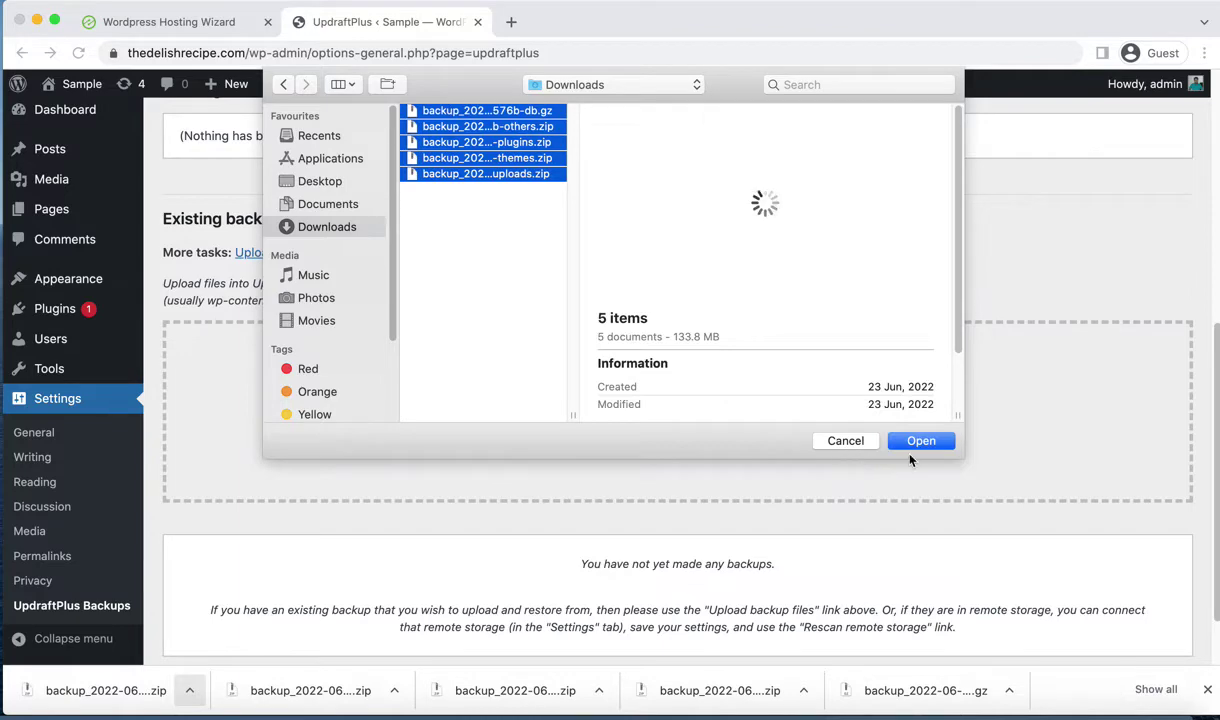
pyautogui.click(921, 441)
pyautogui.scroll(-5, 772, 305)
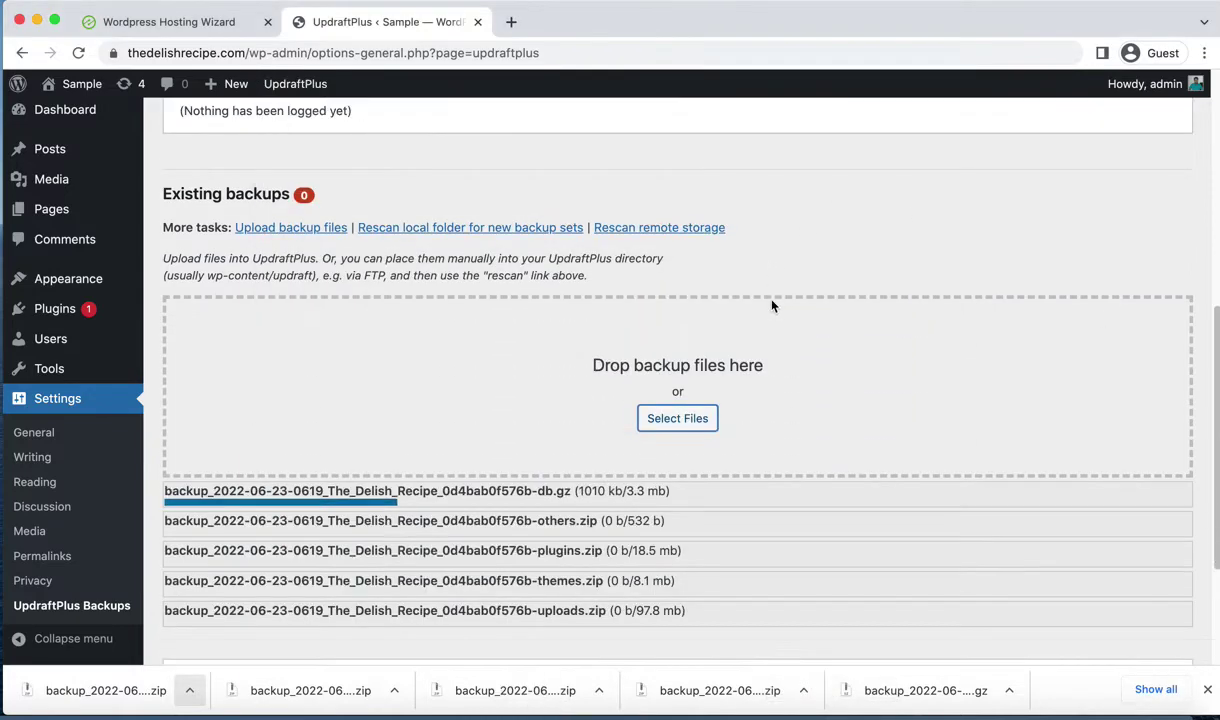
pyautogui.scroll(1, 770, 305)
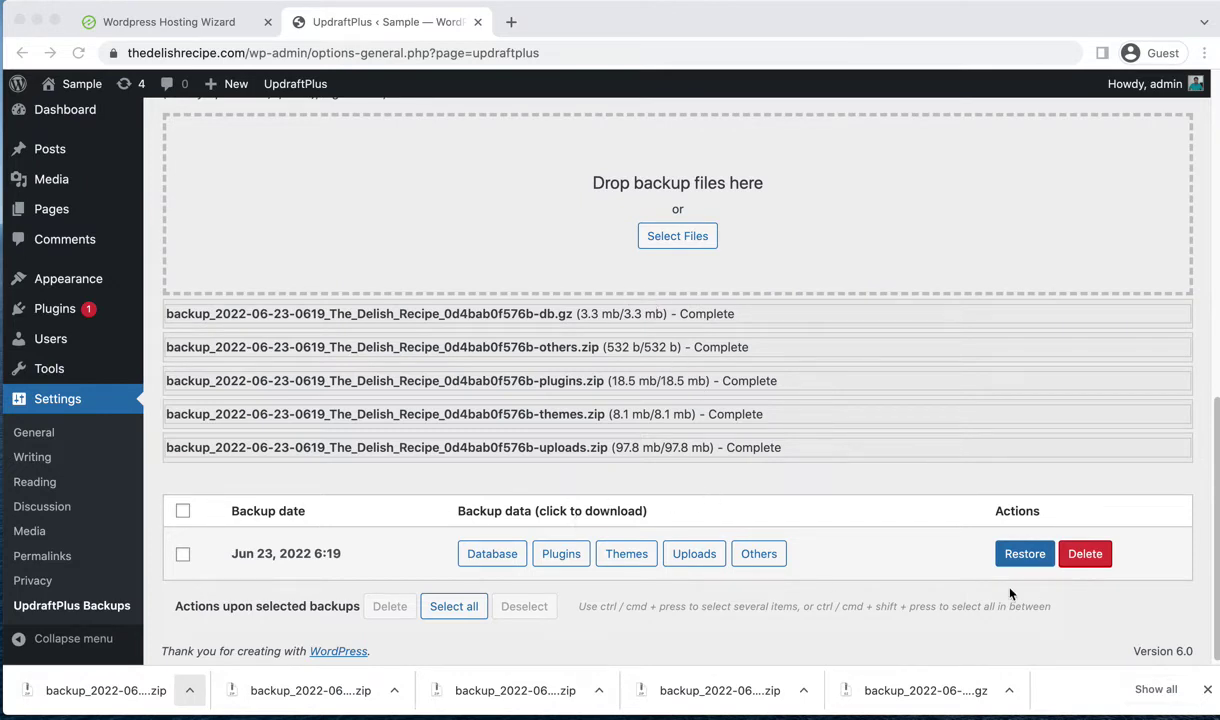
pyautogui.click(940, 556)
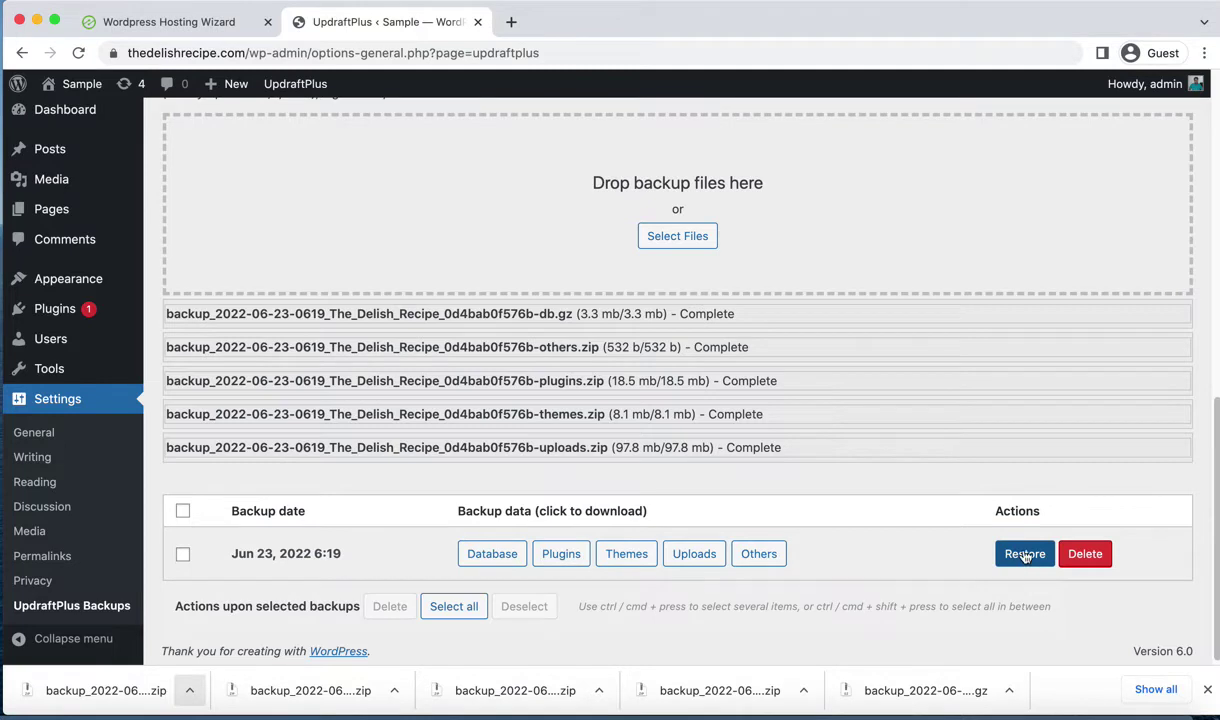
# Step: Restore the Jun 23, 2022 backup with Plugins, Themes, Uploads, Others and Database ticked
pyautogui.click(1025, 555)
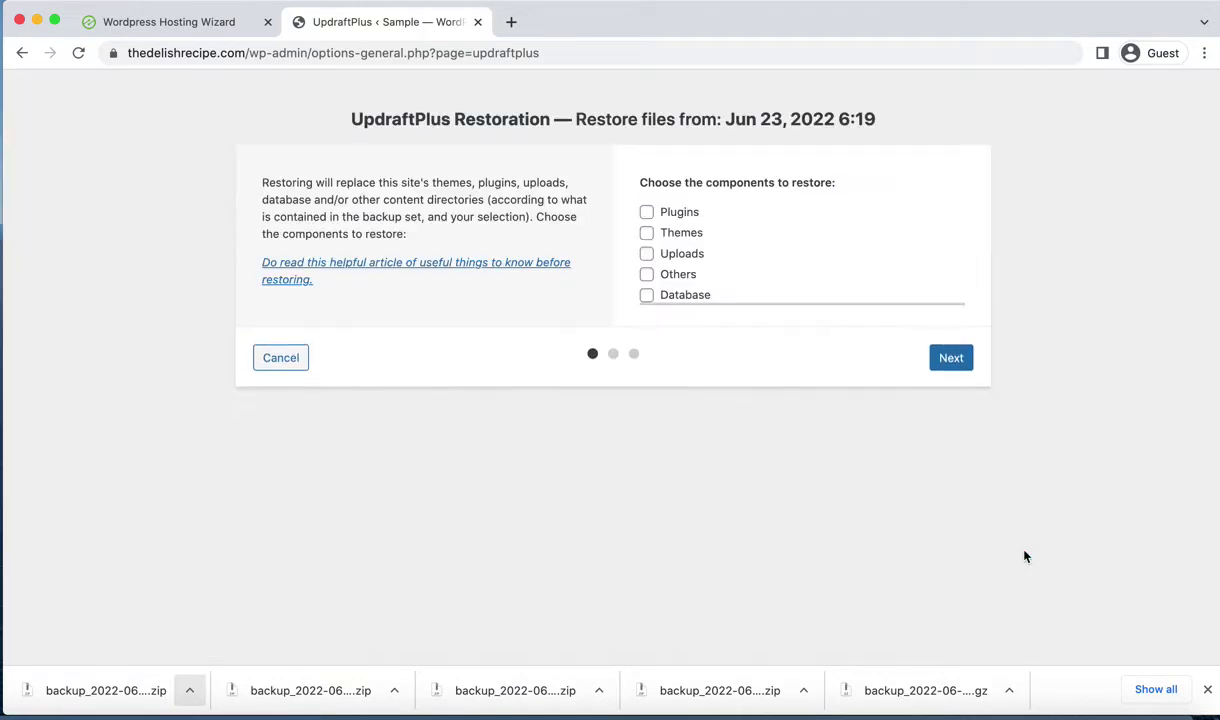
pyautogui.click(682, 213)
pyautogui.click(686, 233)
pyautogui.click(692, 254)
pyautogui.click(694, 278)
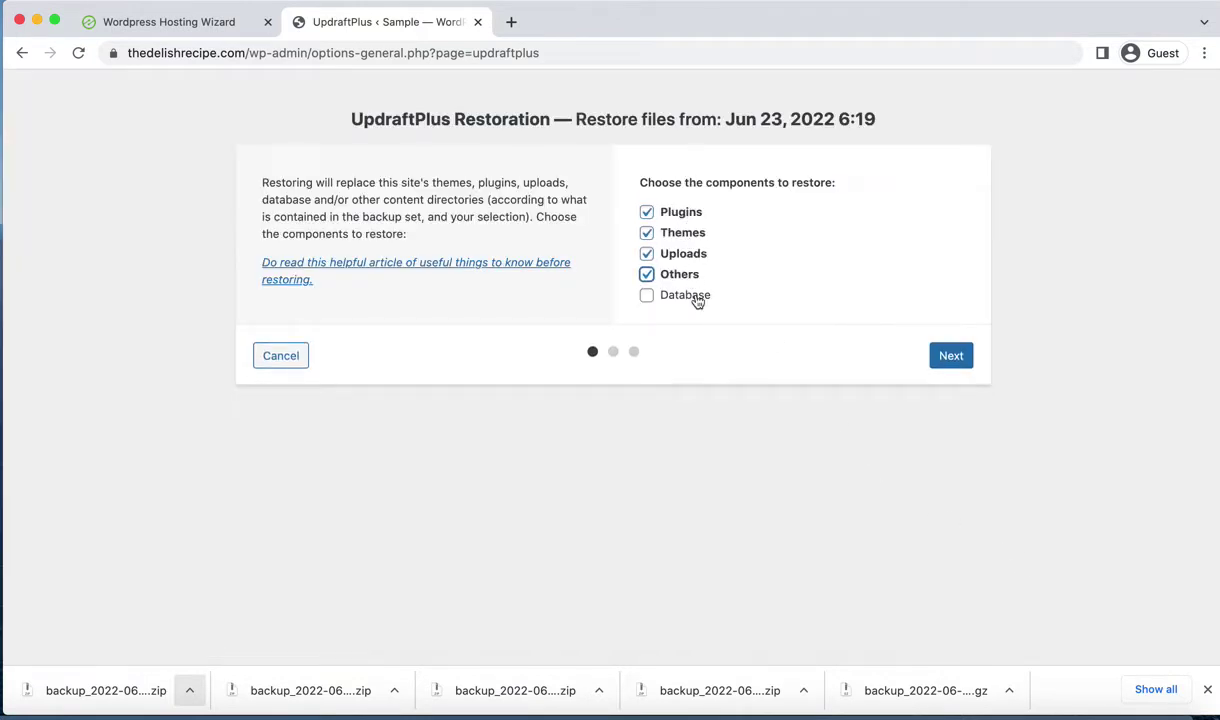
pyautogui.click(697, 296)
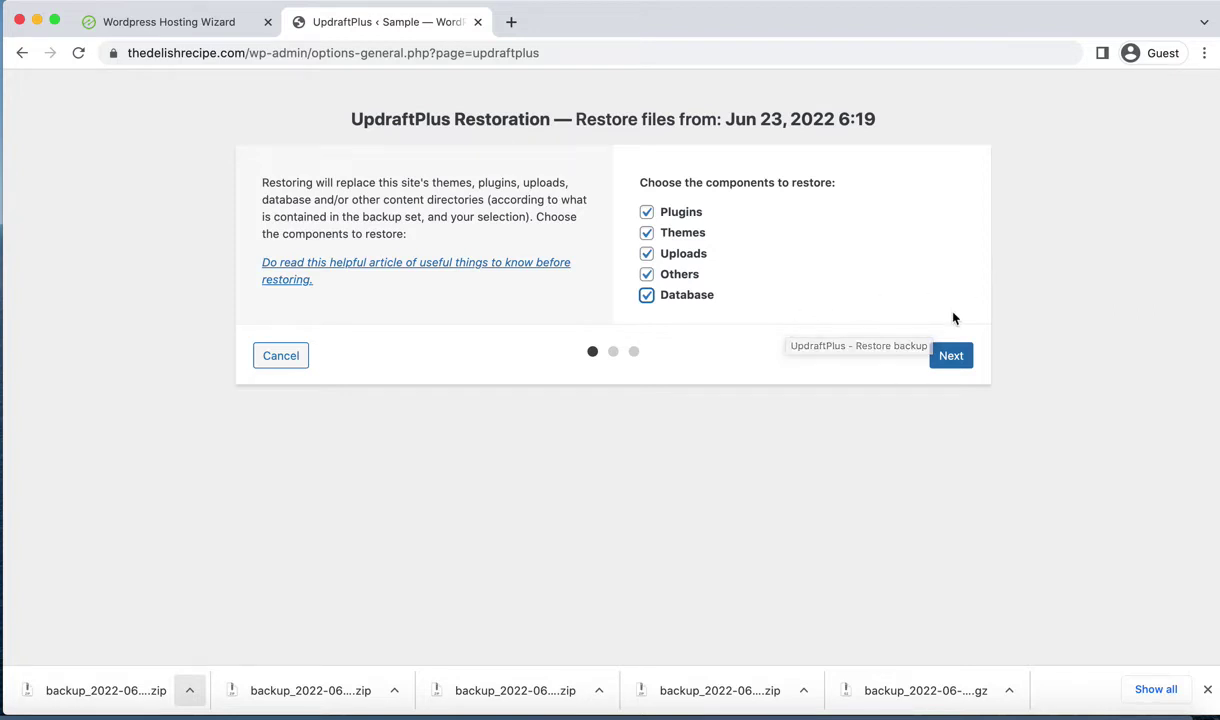
pyautogui.click(951, 355)
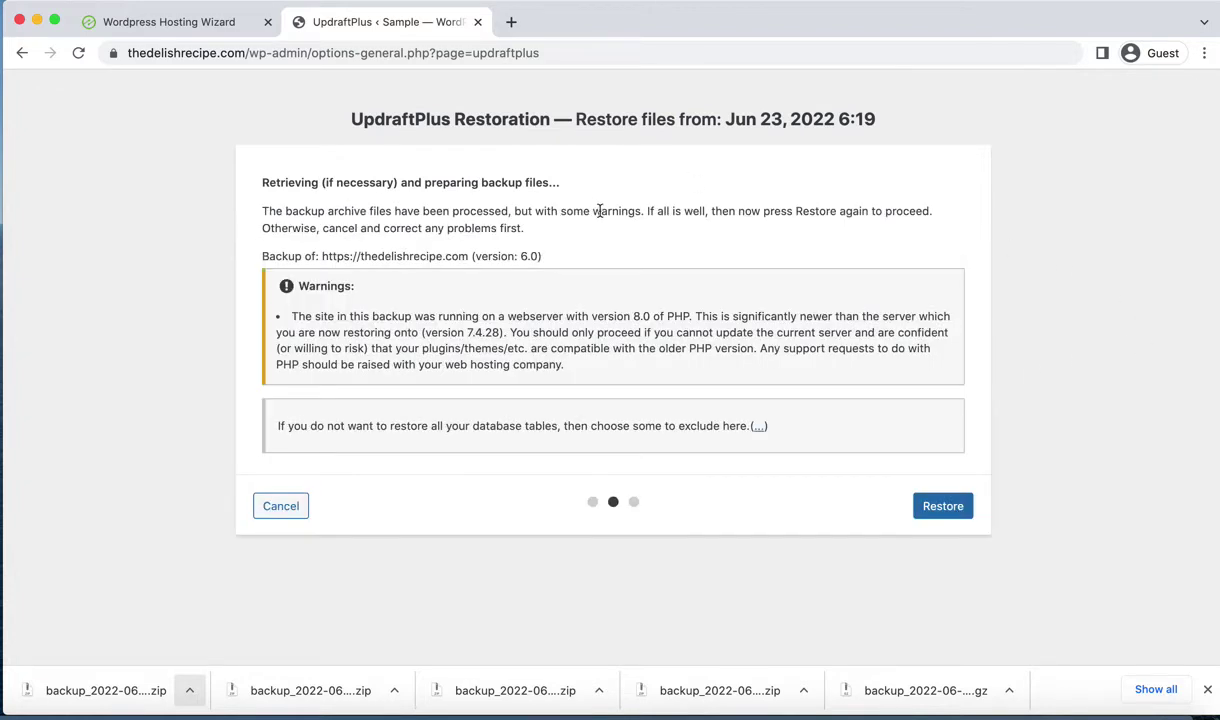
# Step: Accept the PHP 8.0 versus 7.4.28 warning and start the restore
pyautogui.click(945, 510)
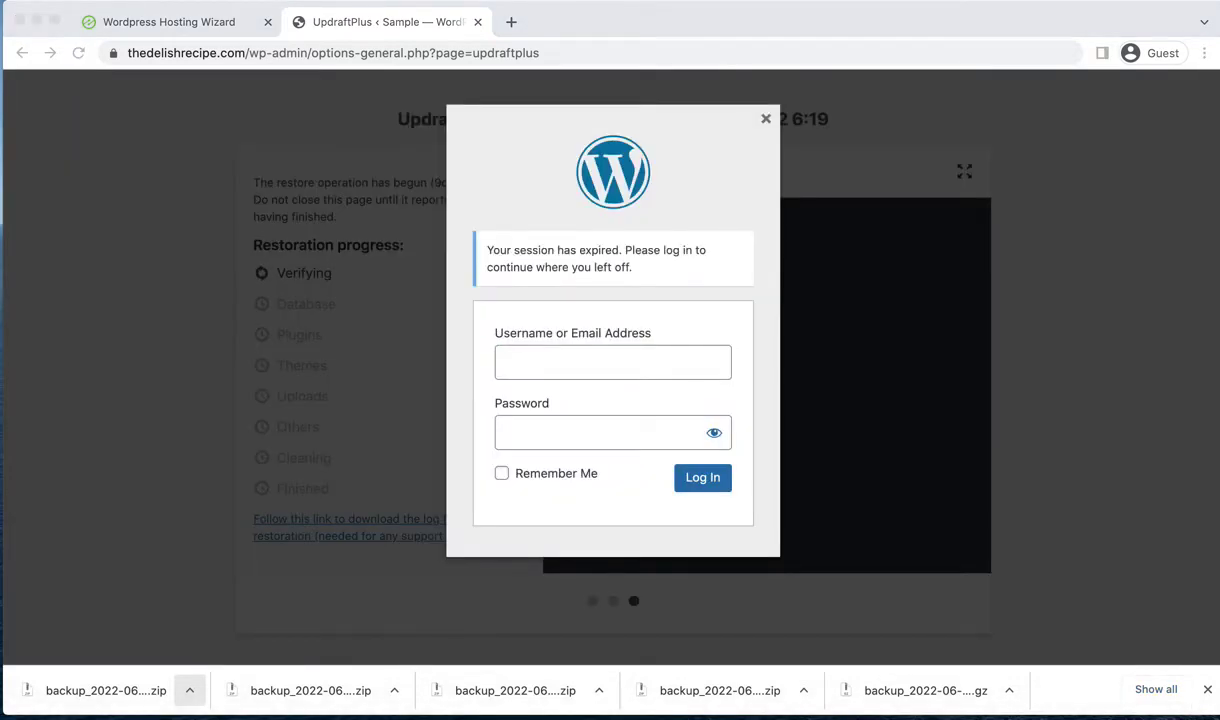
# Step: Enter the site admin username and password in the session-expired prompt and log back in
pyautogui.click(547, 360)
pyautogui.click(553, 362)
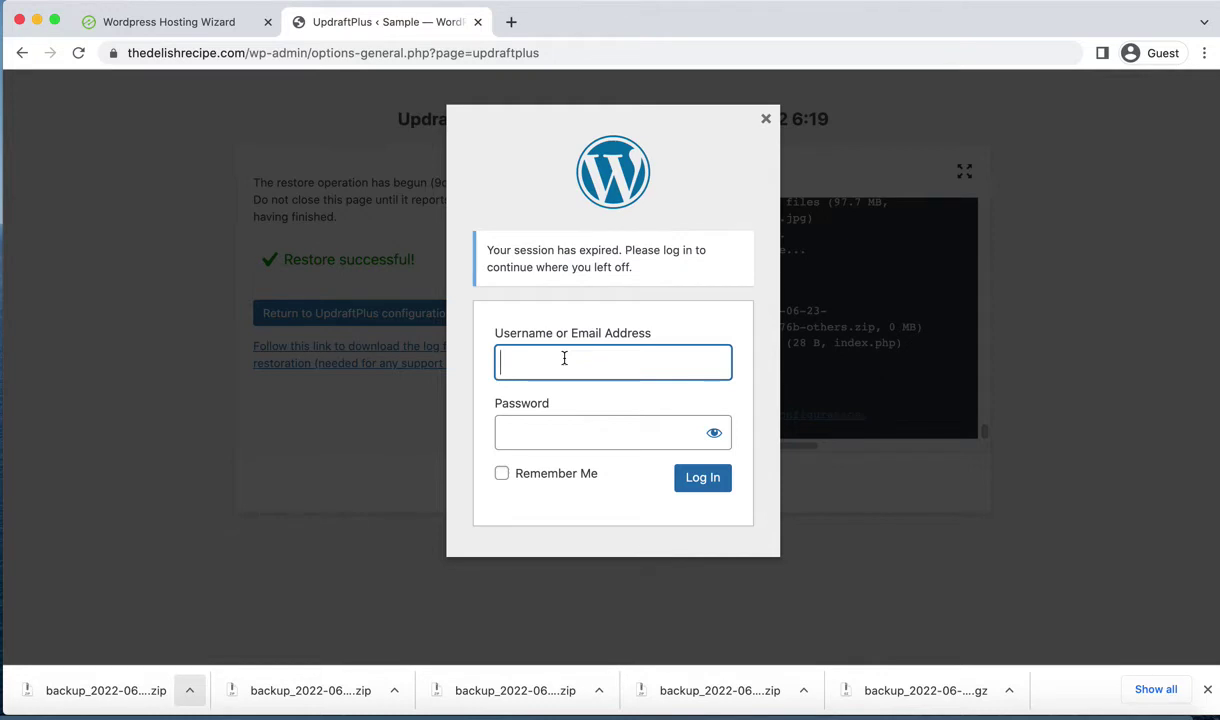
pyautogui.write('thedelishrecipe')
pyautogui.press('Tab')
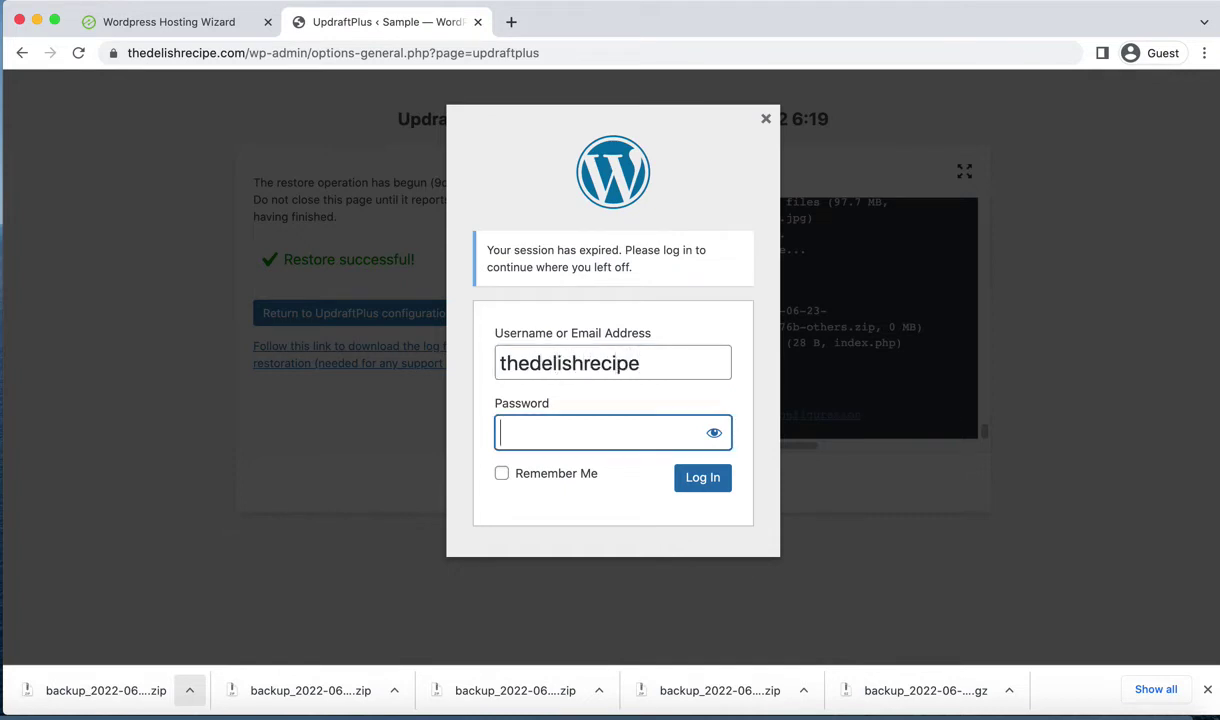
pyautogui.write('••••••••••')
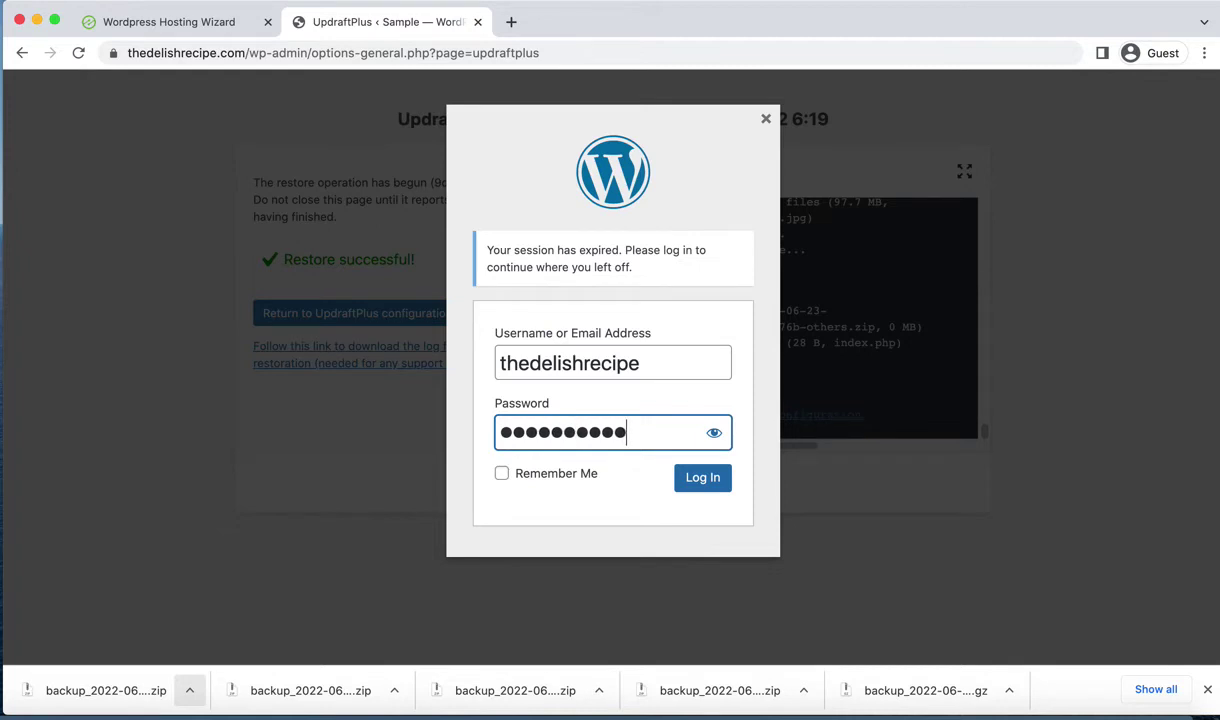
pyautogui.write('•••••')
pyautogui.click(694, 482)
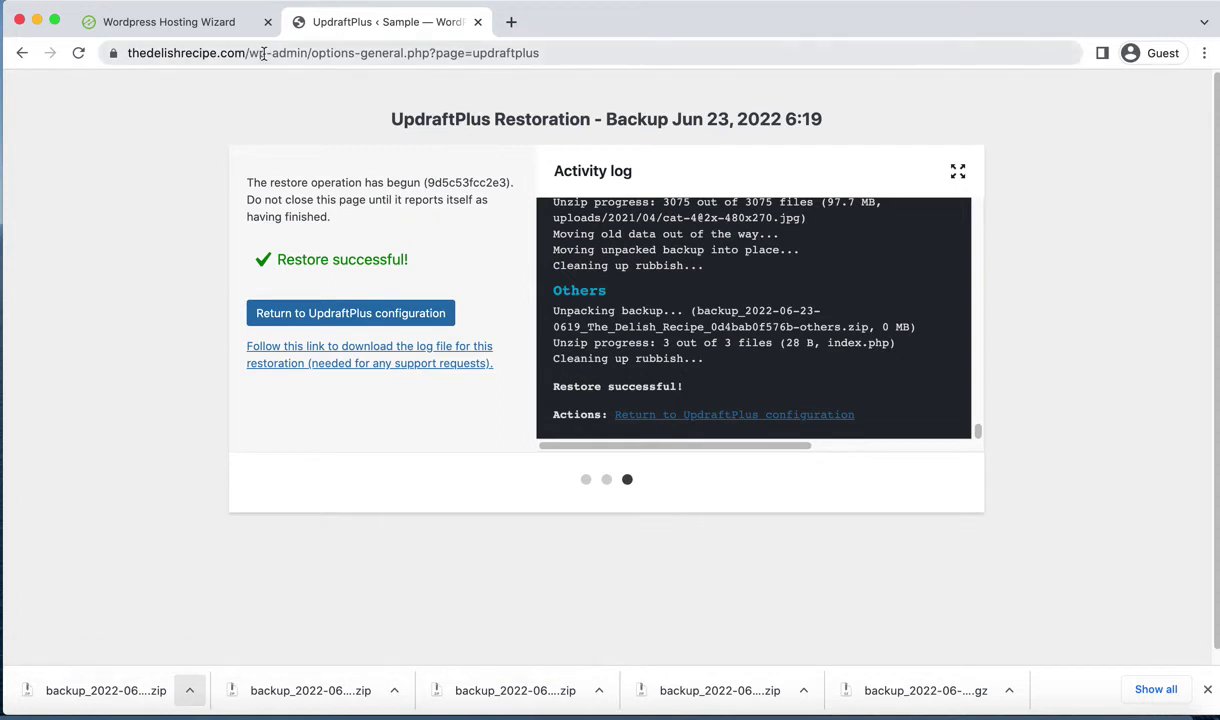
# Step: Return to the UpdraftPlus page and delete the old directories left by the restore
pyautogui.click(354, 314)
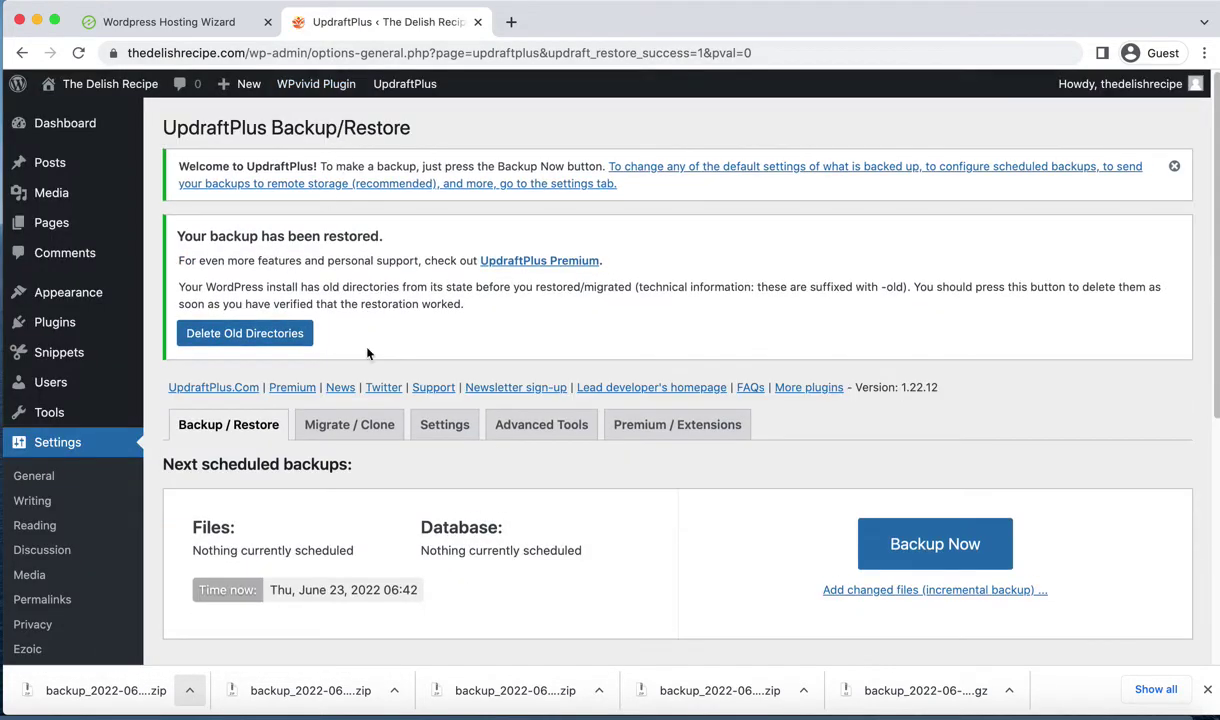
pyautogui.scroll(-5, 346, 373)
pyautogui.scroll(1, 344, 372)
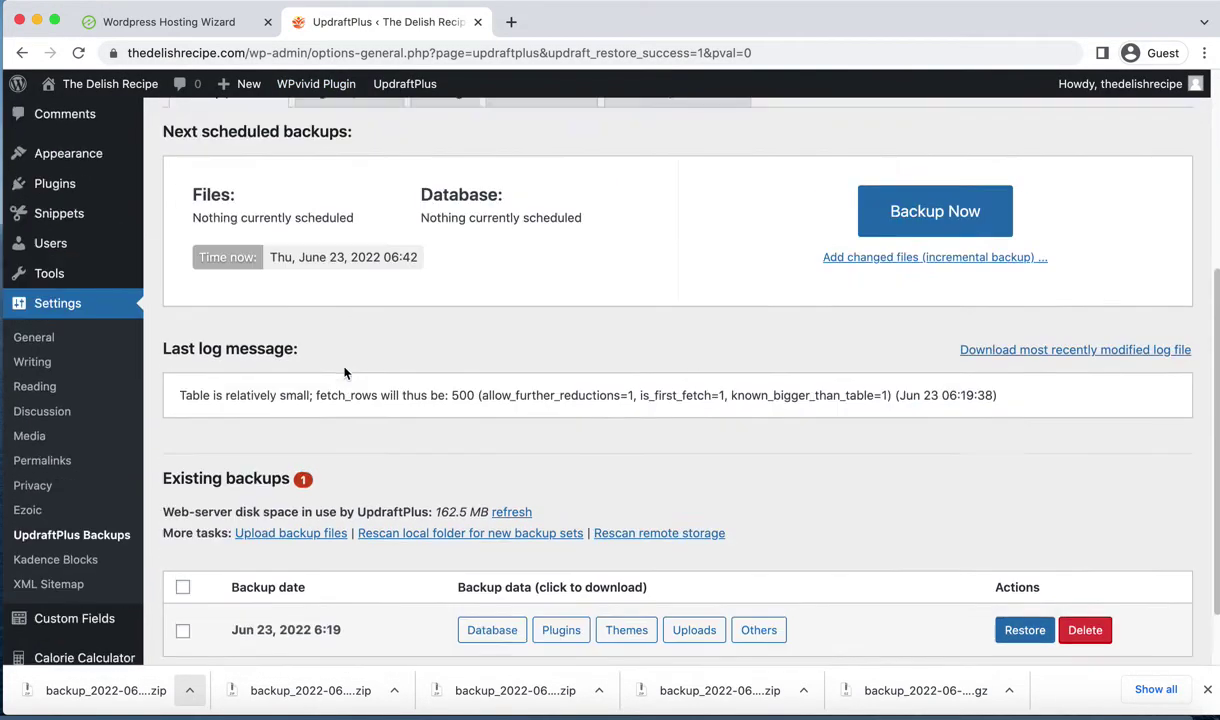
pyautogui.scroll(4, 343, 373)
pyautogui.scroll(-5, 338, 372)
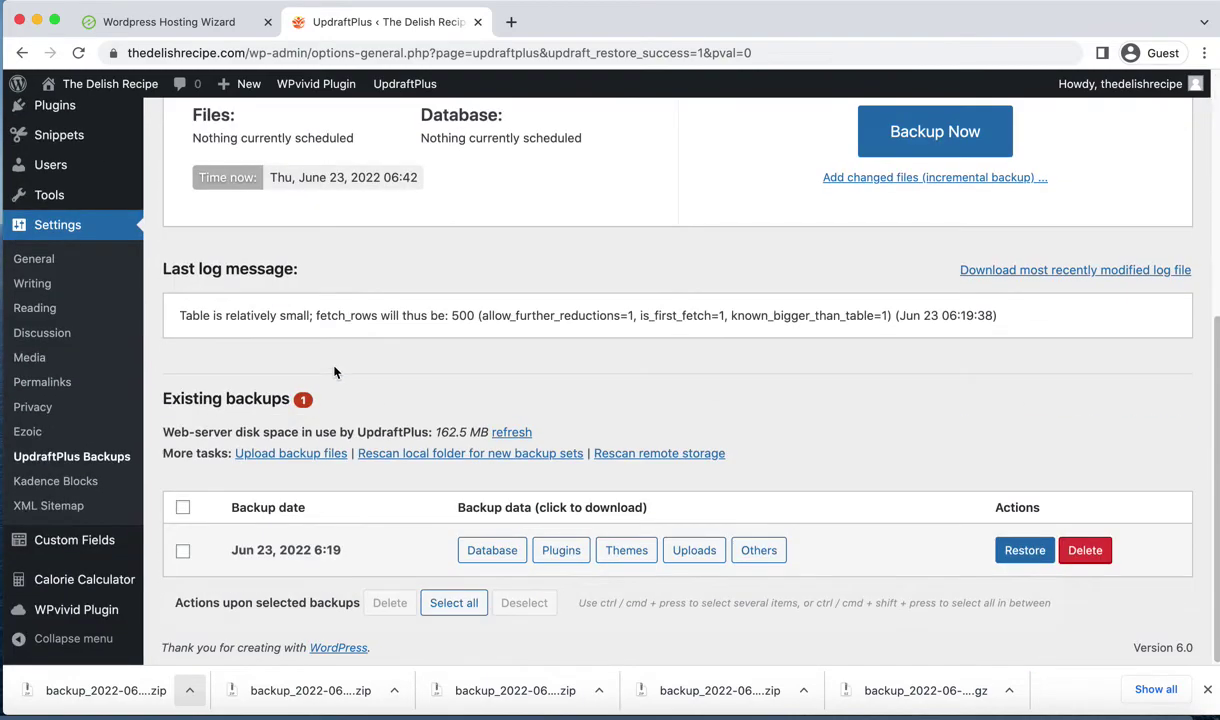
pyautogui.scroll(5, 335, 372)
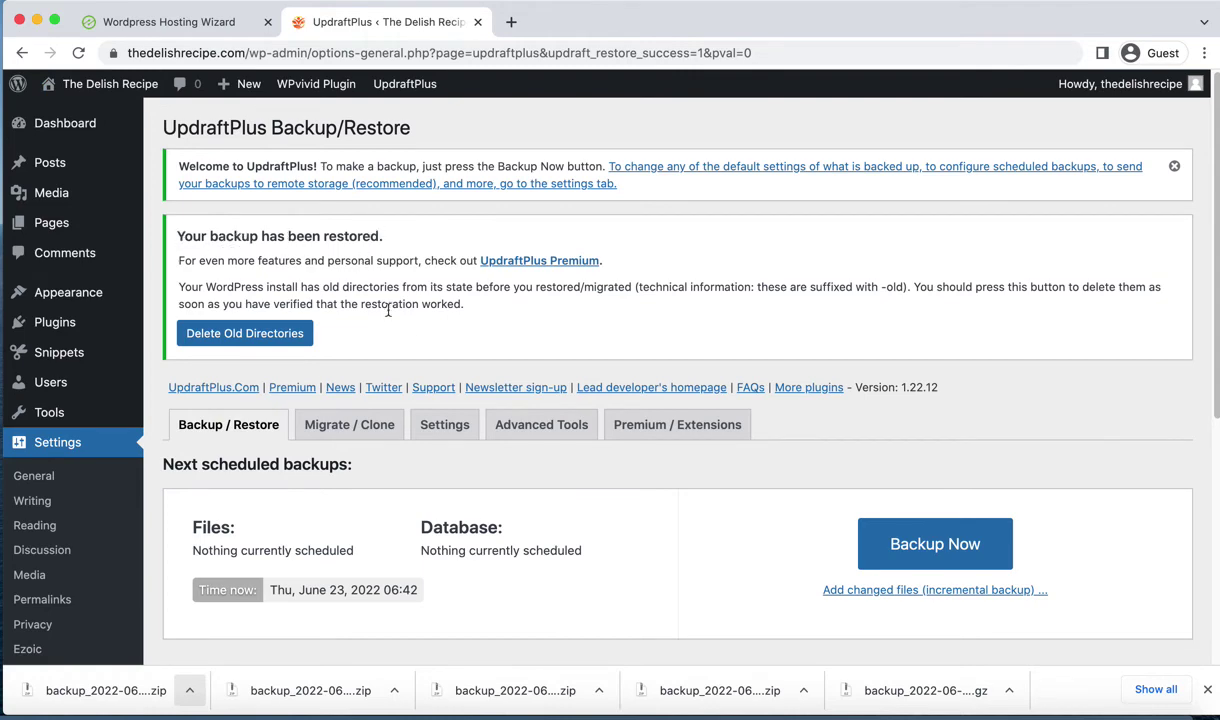
pyautogui.scroll(-1, 408, 332)
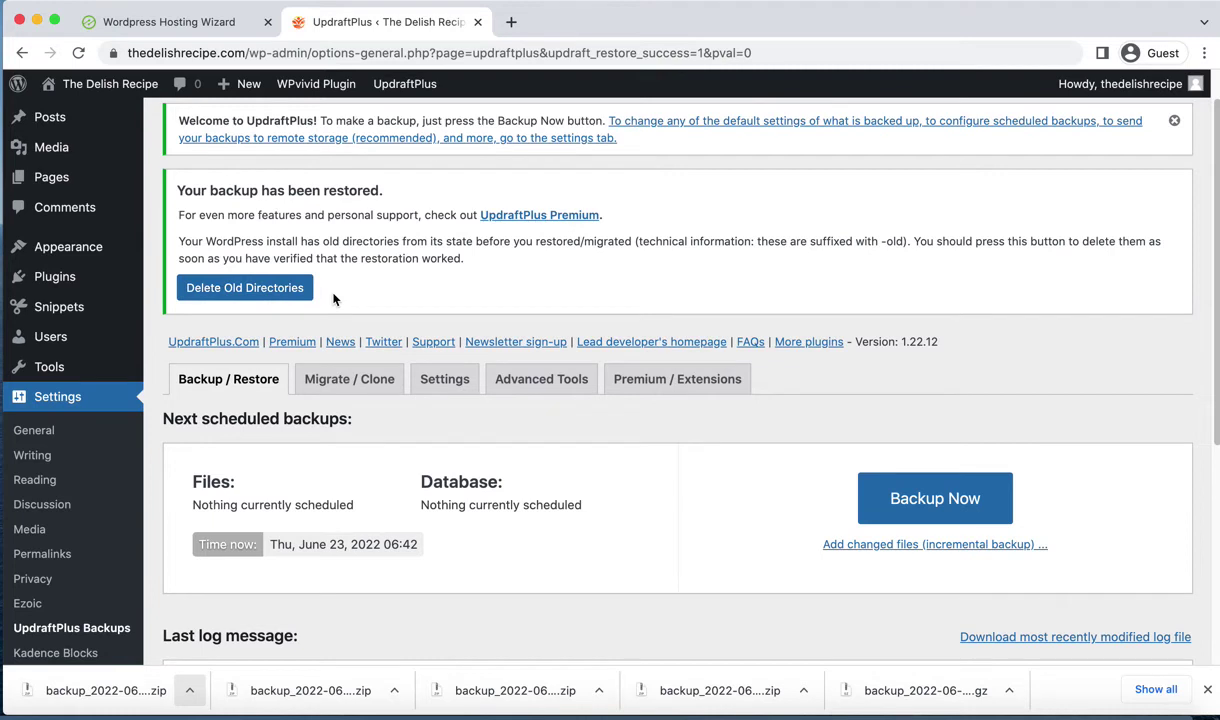
pyautogui.click(229, 288)
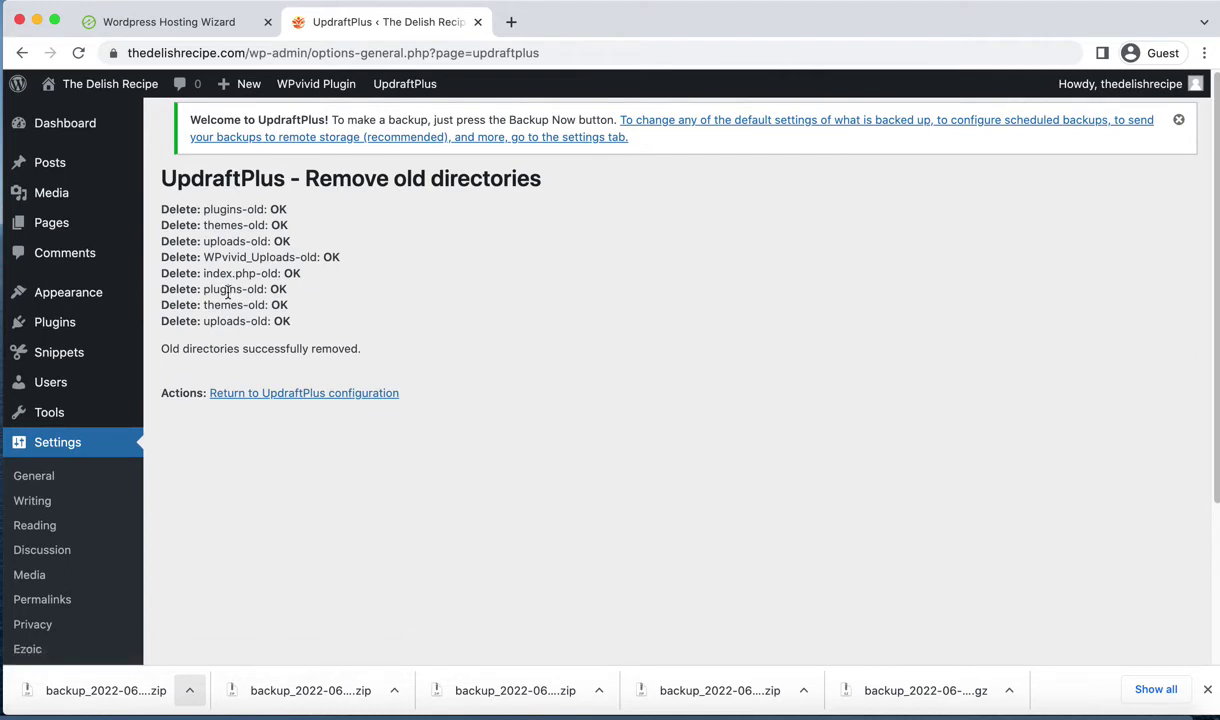
# Step: Review the restored Seared Scallops with Asparagus Sauce post, then return to the Wordpress Hosting Wizard
pyautogui.click(62, 117)
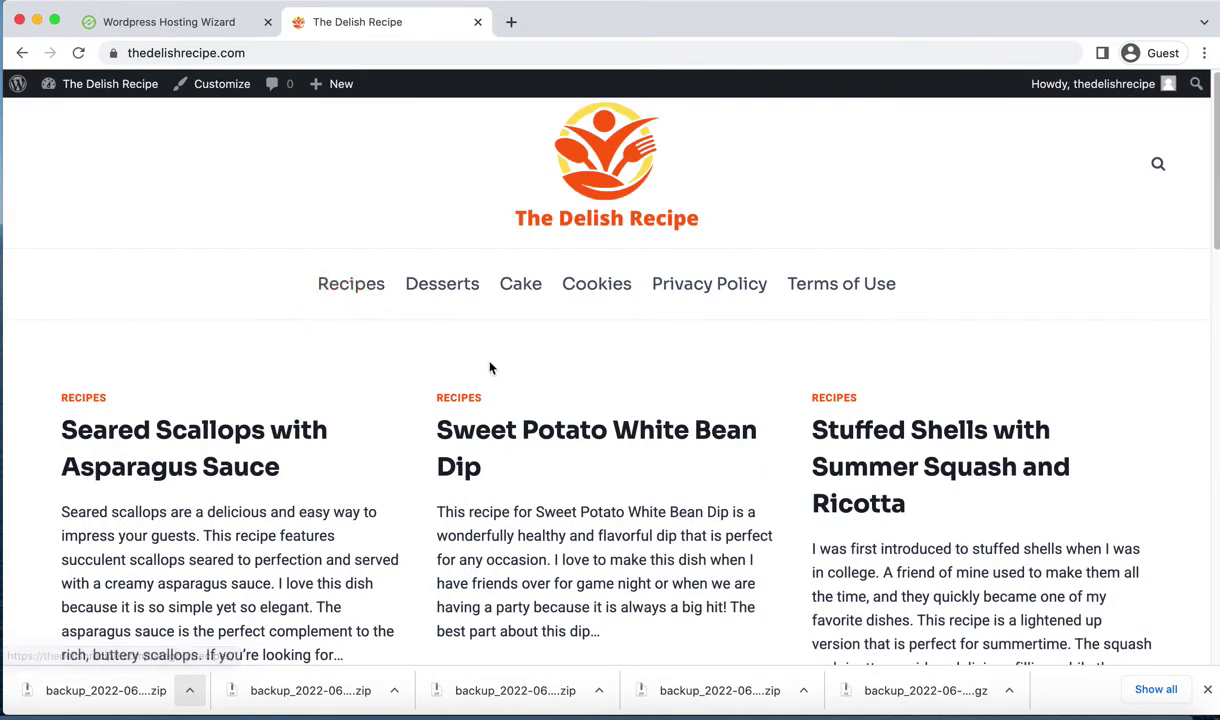
pyautogui.scroll(-3, 450, 365)
pyautogui.click(163, 278)
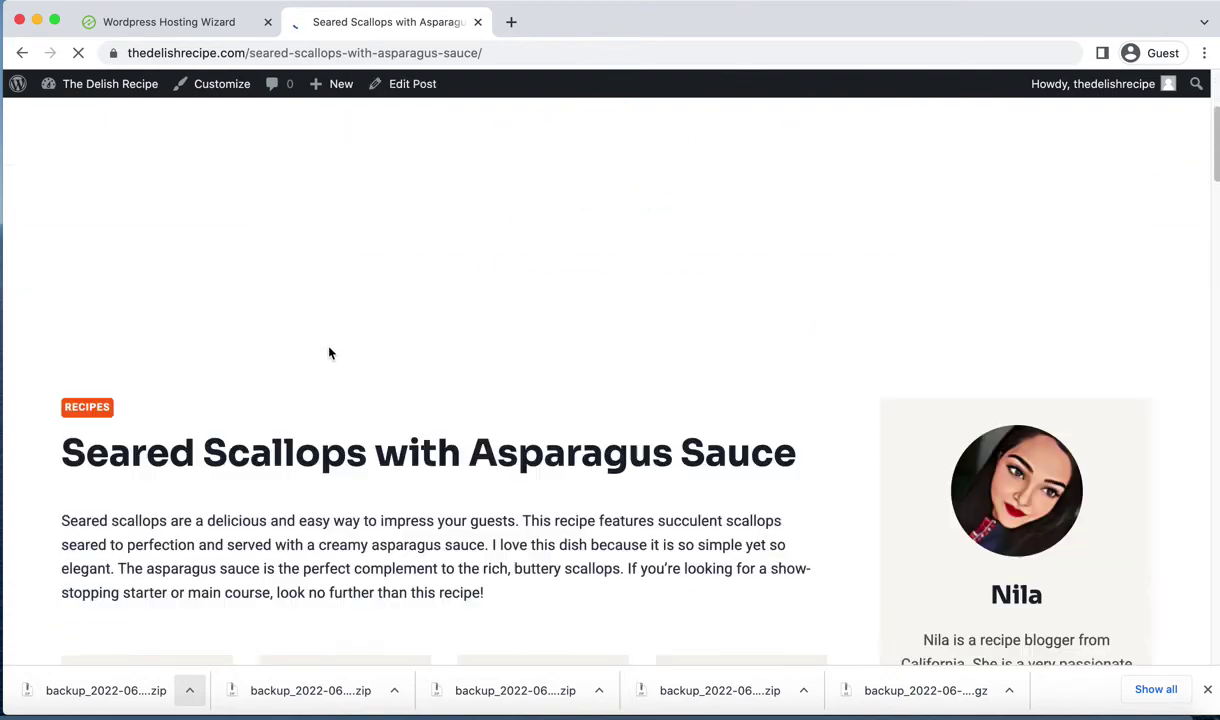
pyautogui.scroll(-5, 329, 351)
pyautogui.scroll(-13, 329, 351)
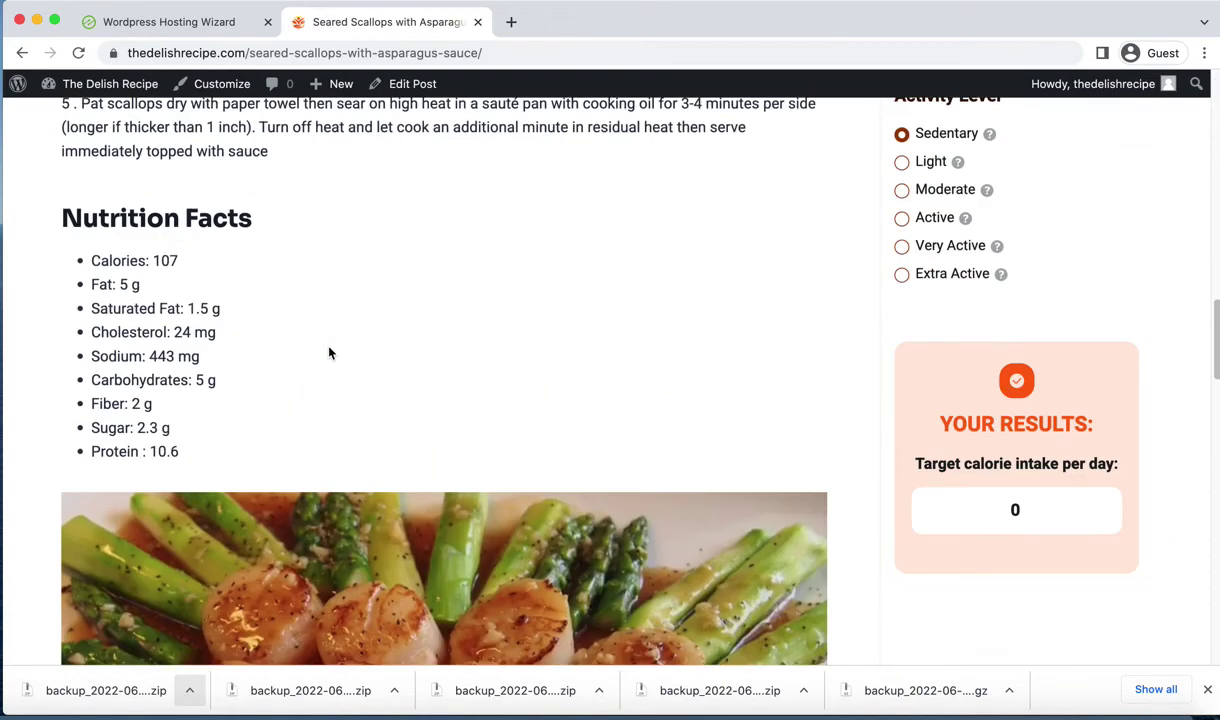
pyautogui.scroll(-10, 329, 351)
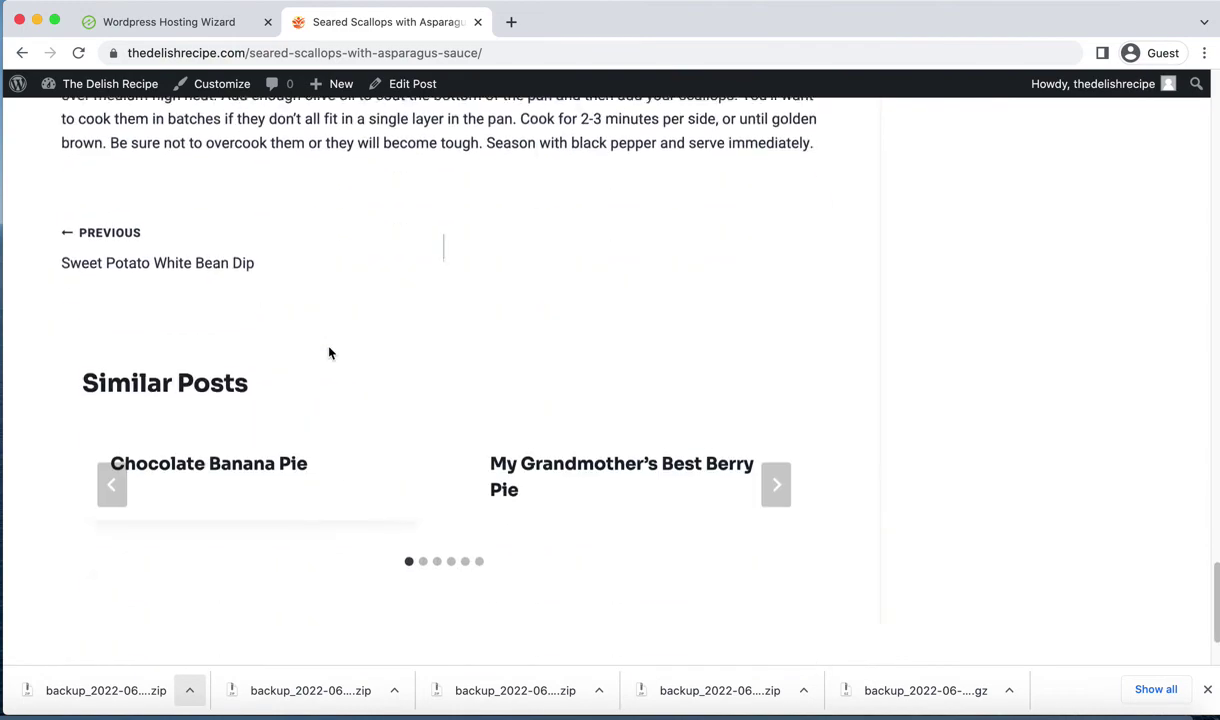
pyautogui.scroll(12, 329, 351)
pyautogui.scroll(6, 331, 347)
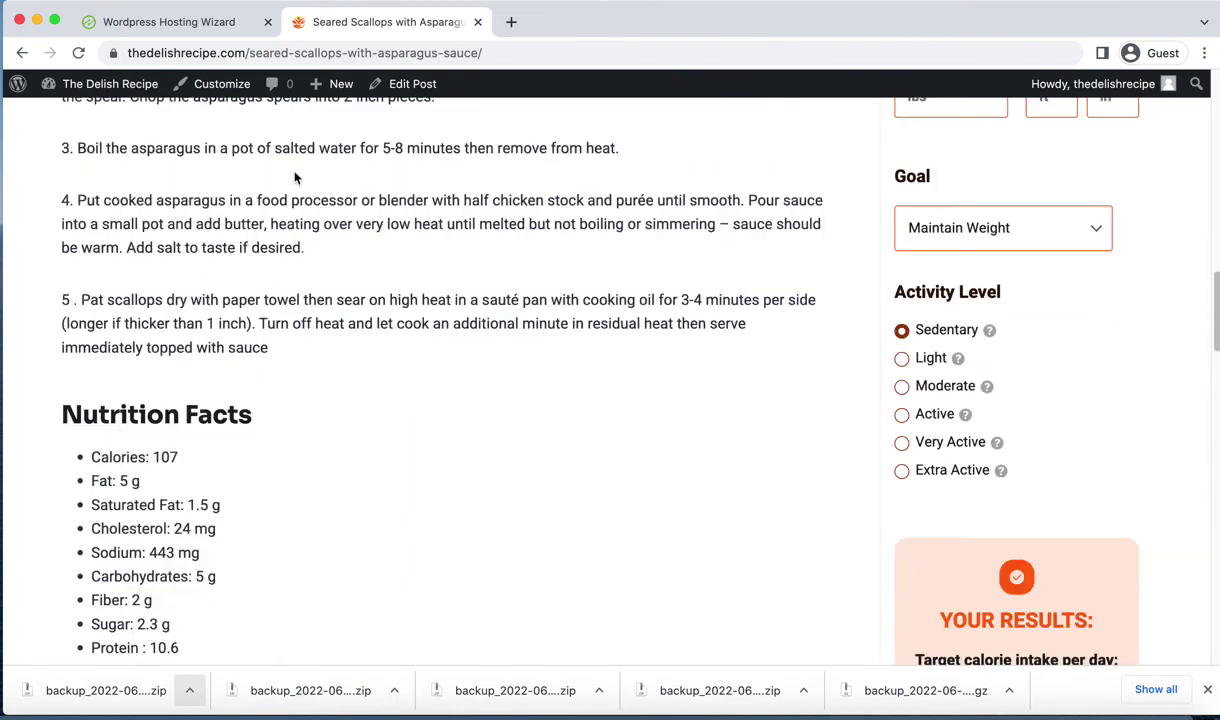
pyautogui.click(176, 22)
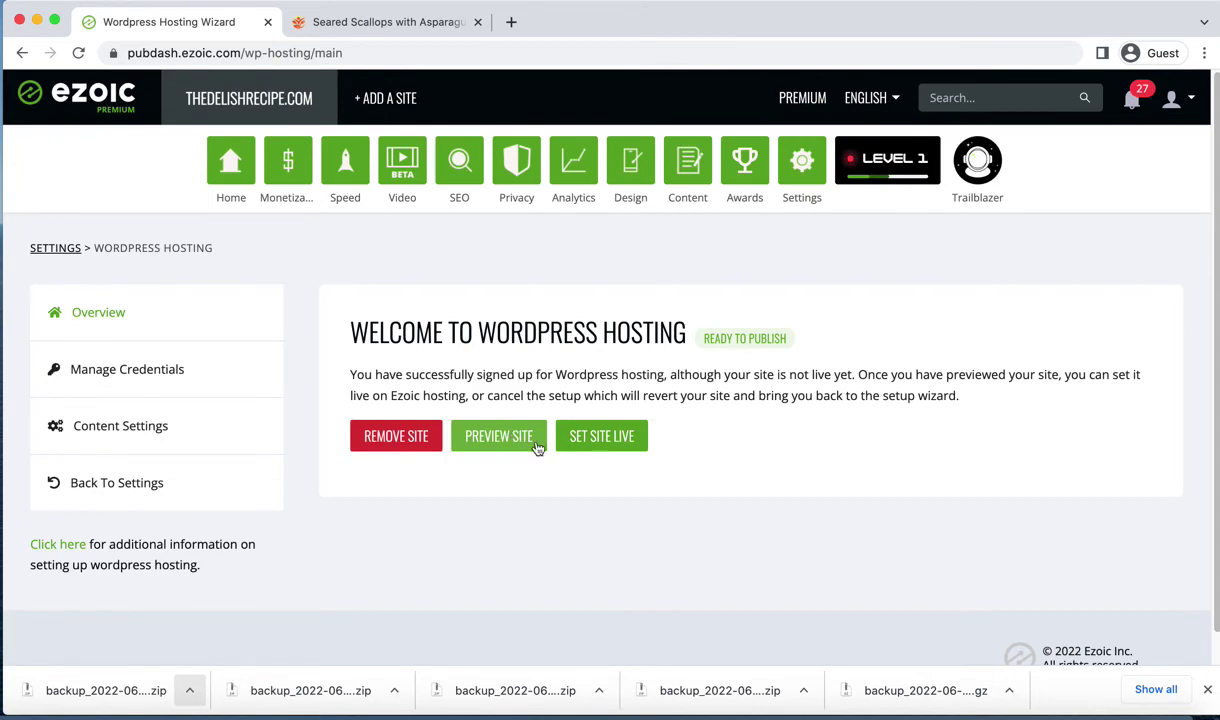
# Step: Set thedelishrecipe.com live, accepting removal of the old A and www CNAME records
pyautogui.click(602, 437)
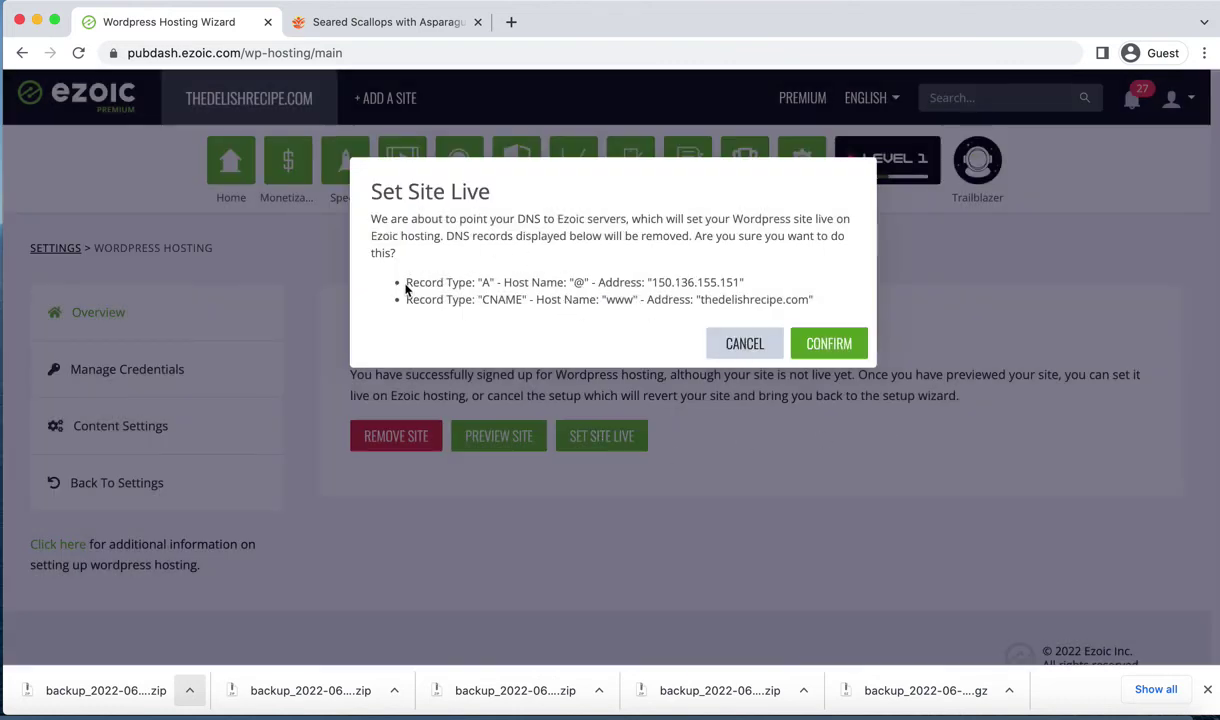
pyautogui.moveTo(406, 282); pyautogui.dragTo(733, 284)
pyautogui.moveTo(432, 300); pyautogui.dragTo(634, 302)
pyautogui.click(652, 287)
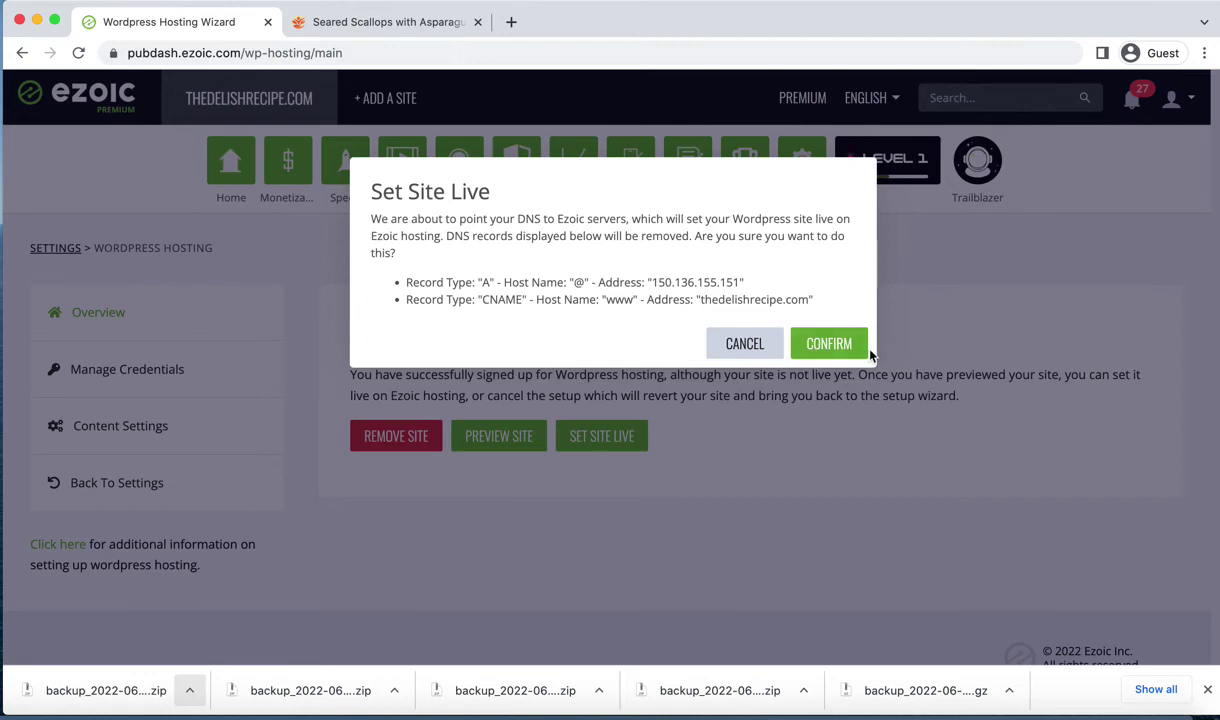
pyautogui.click(822, 345)
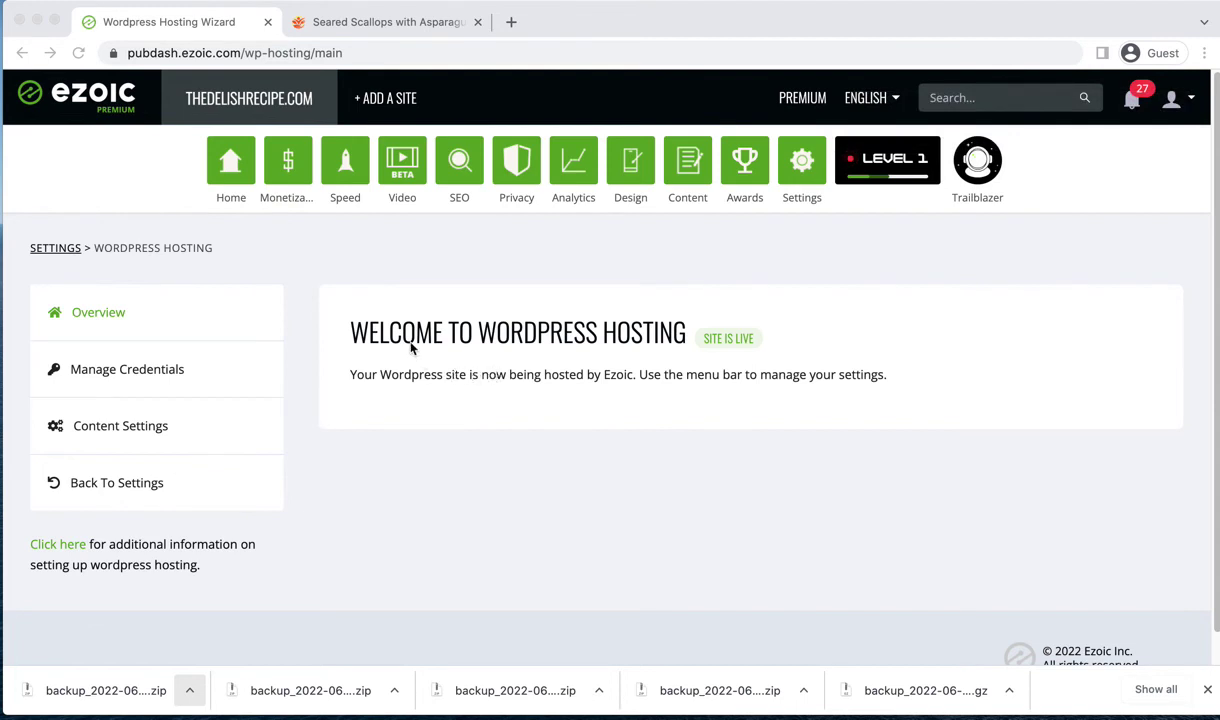
pyautogui.click(470, 366)
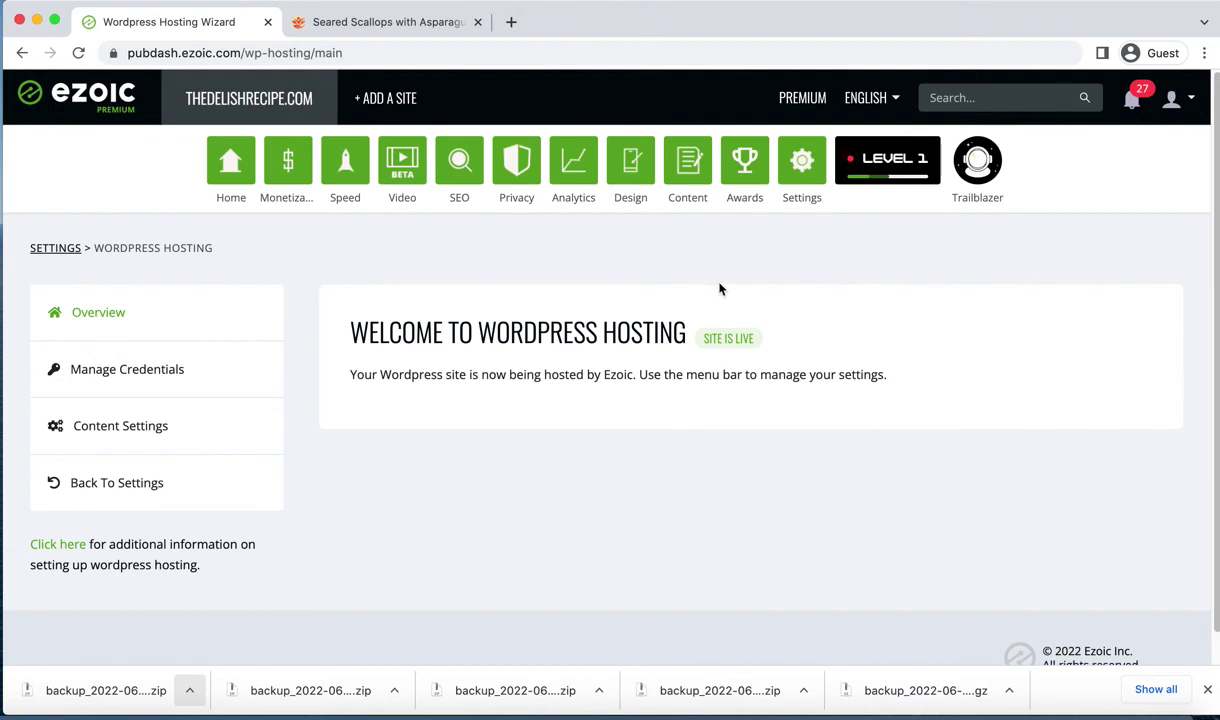
# Step: In site settings, inspect the DNS A record pointing to 150.136.155.151
pyautogui.click(802, 175)
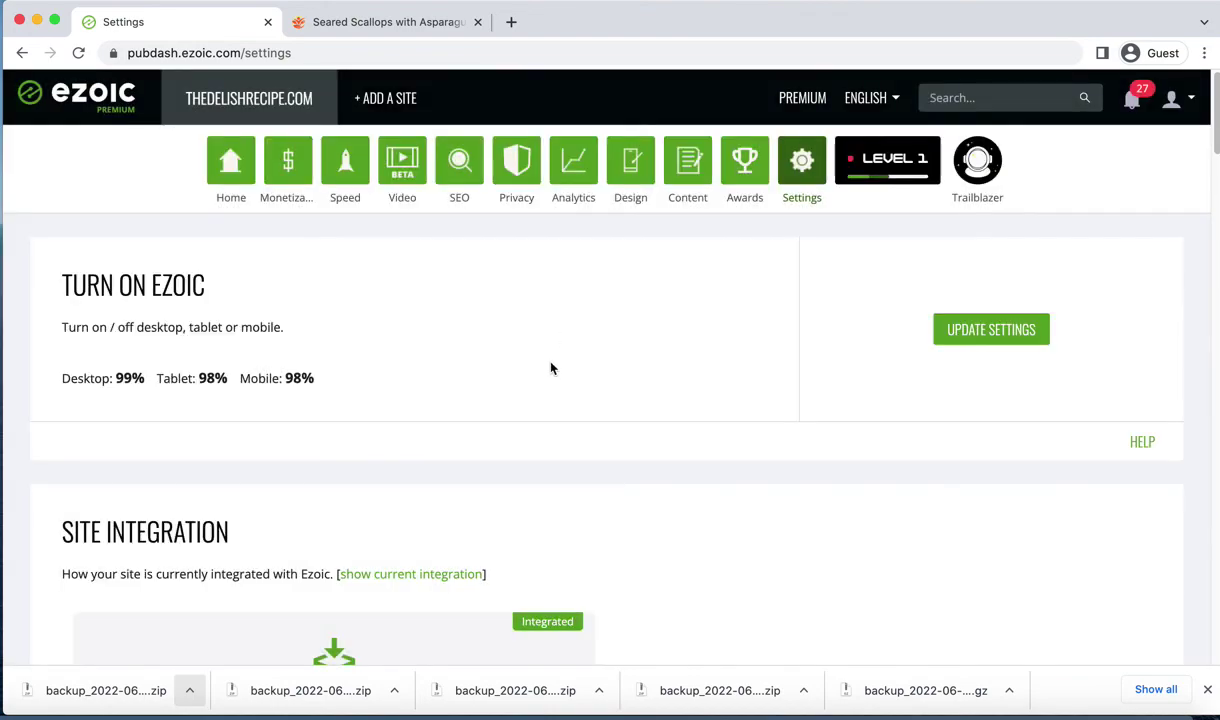
pyautogui.scroll(-10, 555, 365)
pyautogui.scroll(-15, 555, 367)
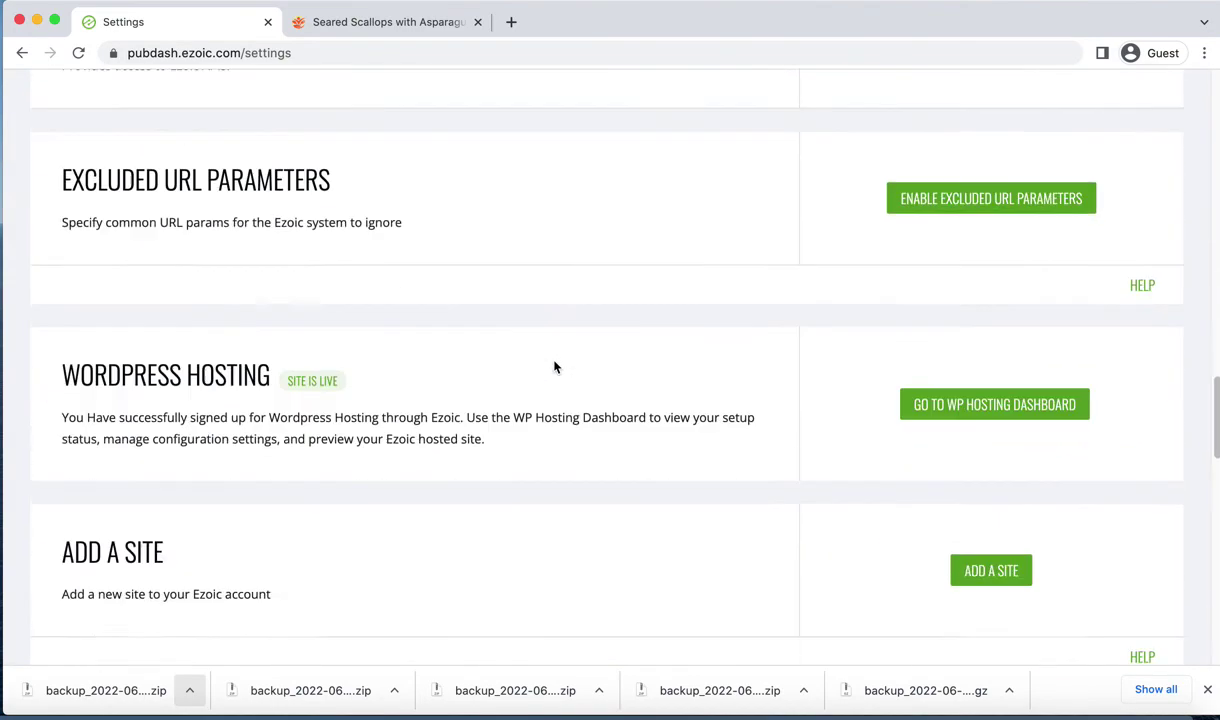
pyautogui.scroll(2, 555, 365)
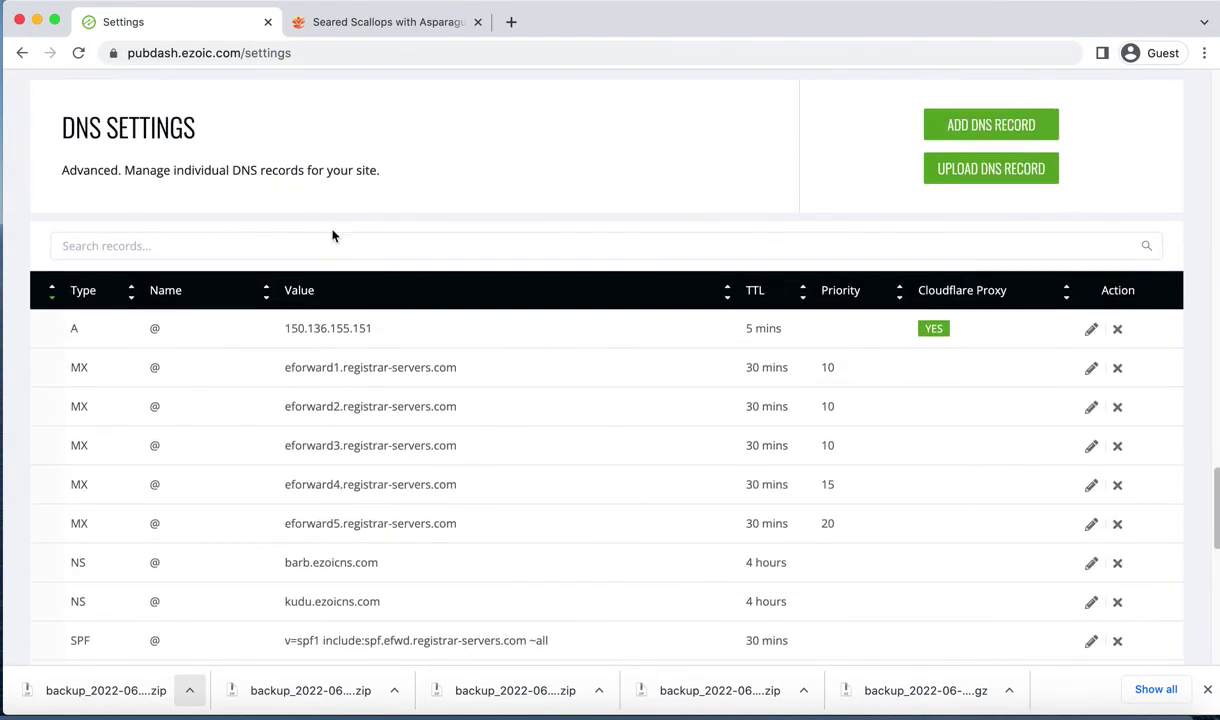
pyautogui.moveTo(286, 330); pyautogui.dragTo(370, 330)
pyautogui.click(338, 337)
pyautogui.moveTo(284, 328); pyautogui.dragTo(376, 331)
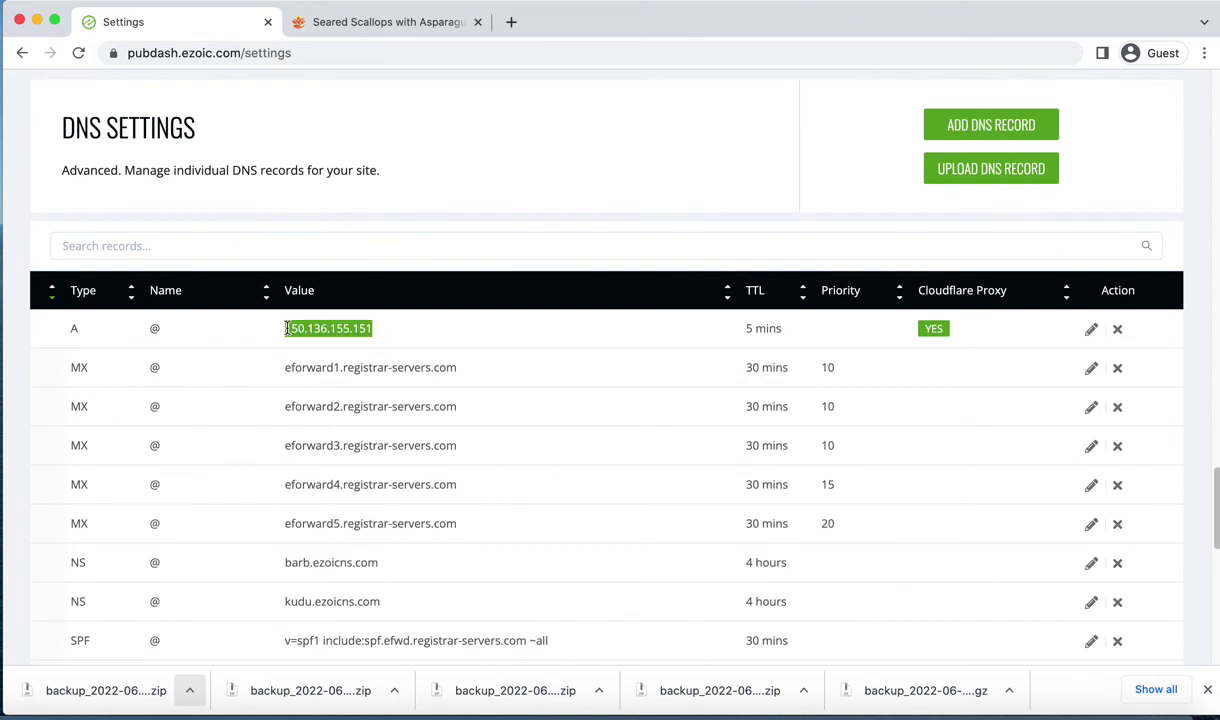
pyautogui.click(411, 326)
# Step: Reload the settings page to check whether the DNS records have updated
pyautogui.scroll(-1, 441, 341)
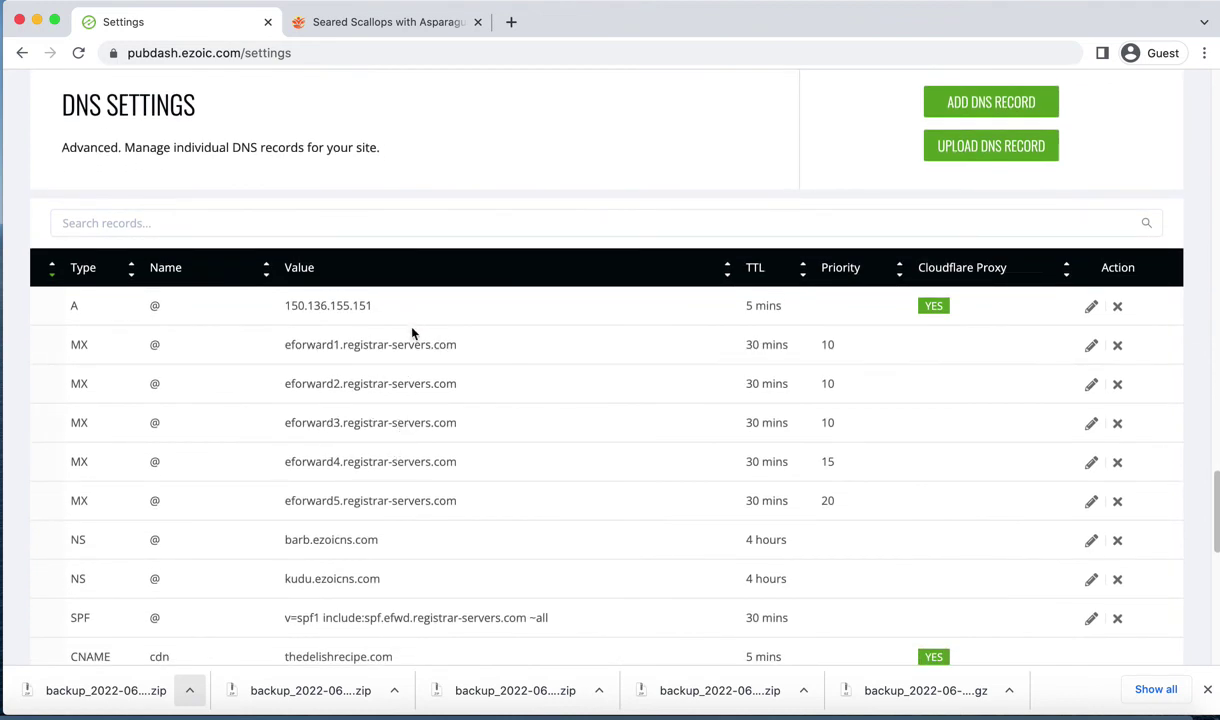
pyautogui.scroll(1, 530, 448)
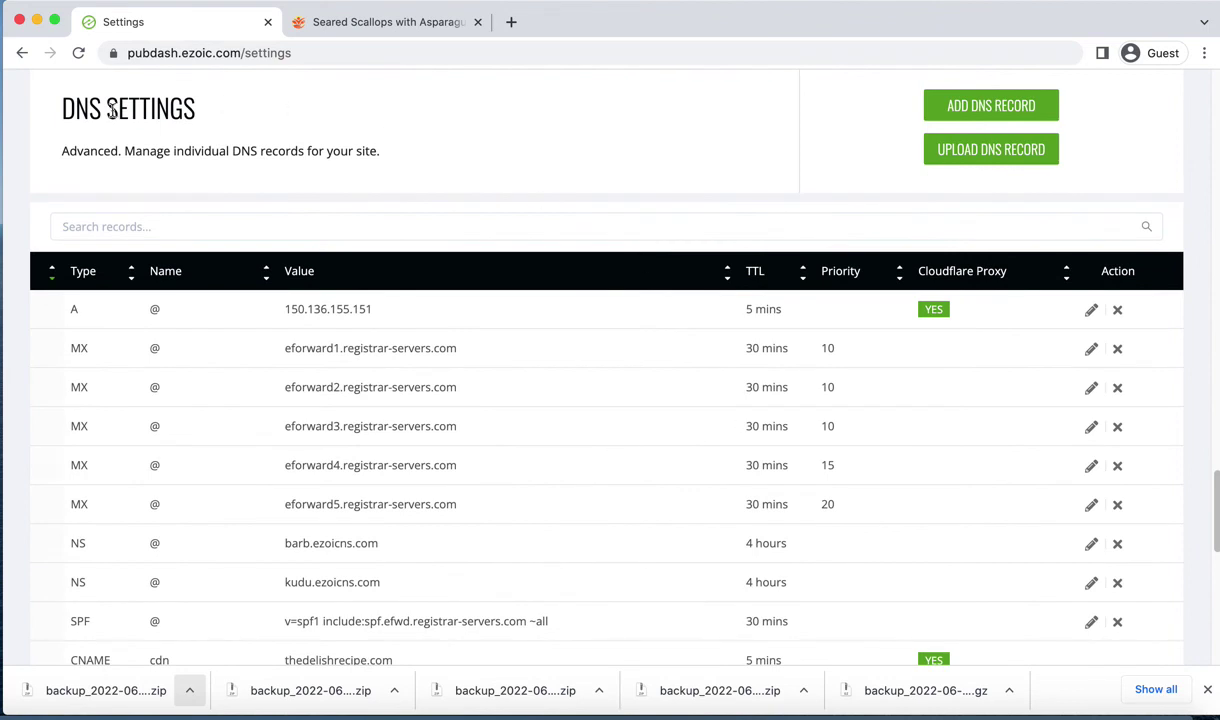
pyautogui.click(78, 55)
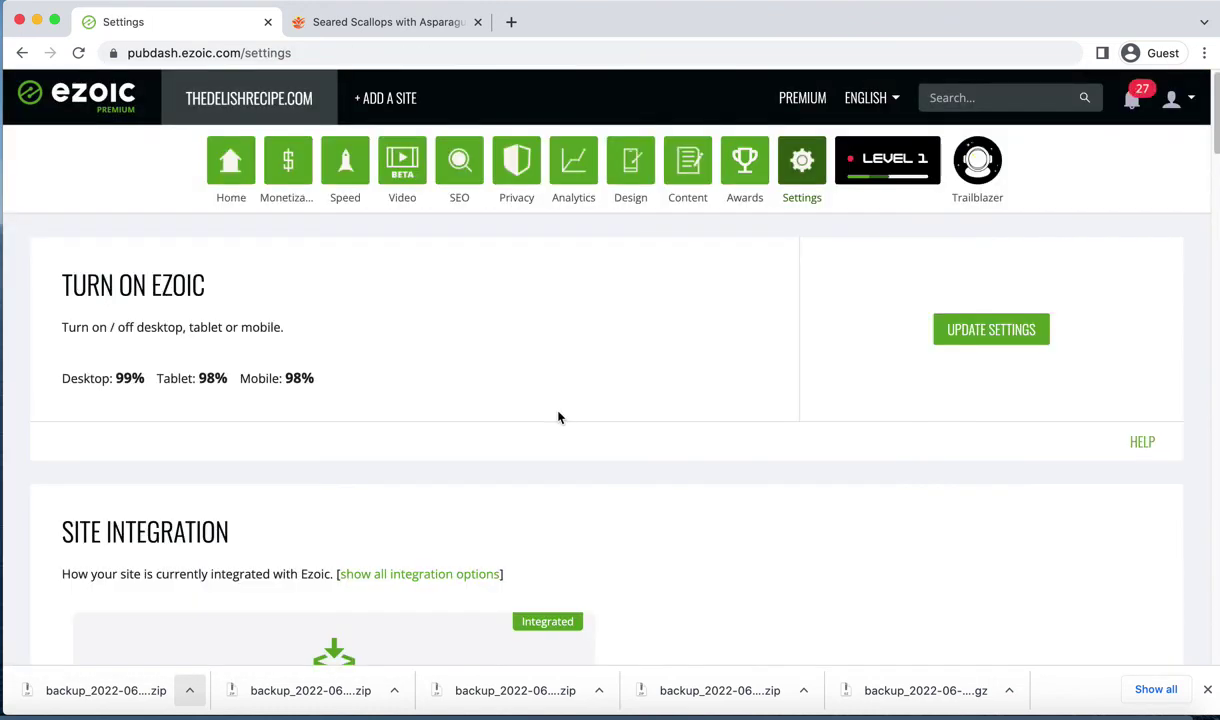
# Step: Verify the DNS now lists an ALIAS record targeting lb1.wphosting.ezoic.com
pyautogui.scroll(-10, 560, 412)
pyautogui.scroll(-20, 558, 411)
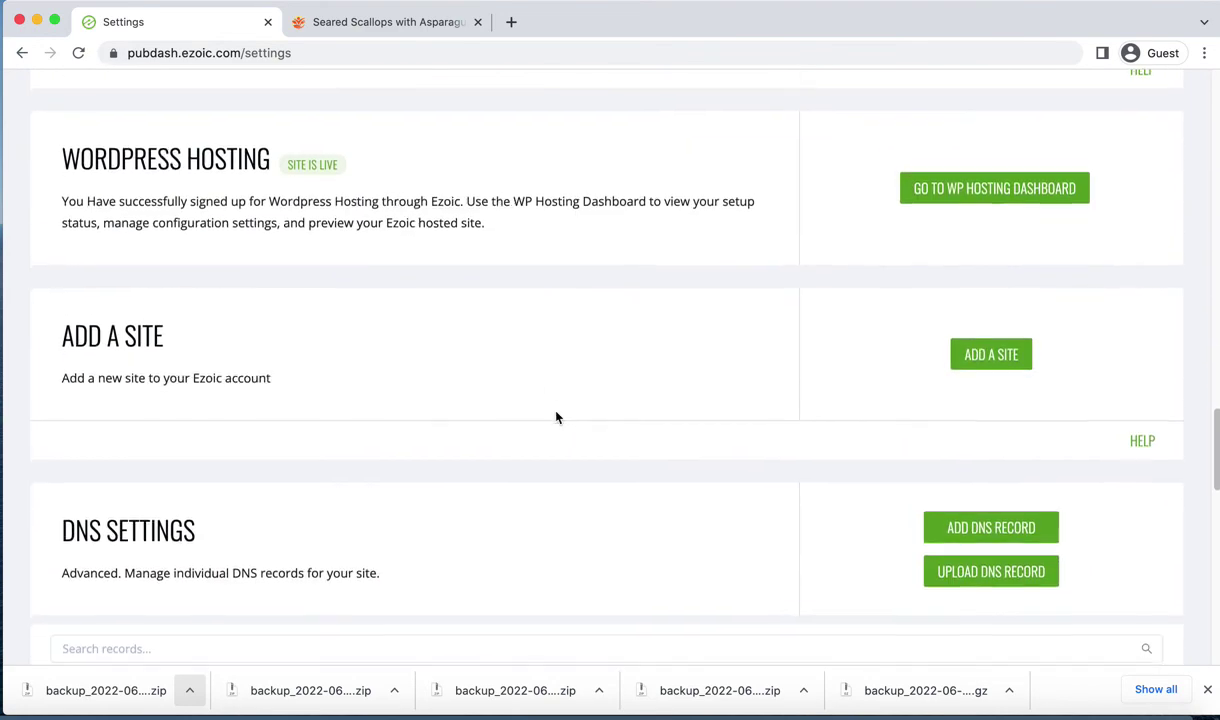
pyautogui.scroll(-2, 554, 415)
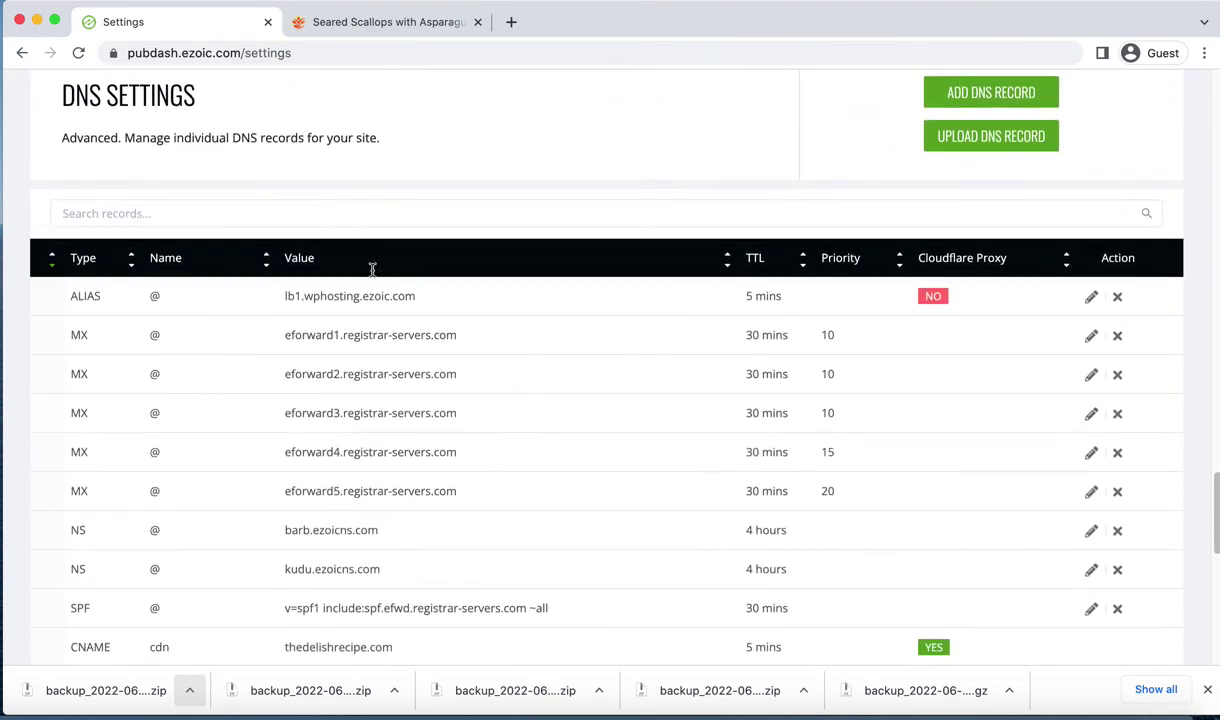
pyautogui.doubleClick(292, 296)
pyautogui.click(323, 296)
pyautogui.moveTo(282, 296); pyautogui.dragTo(420, 302)
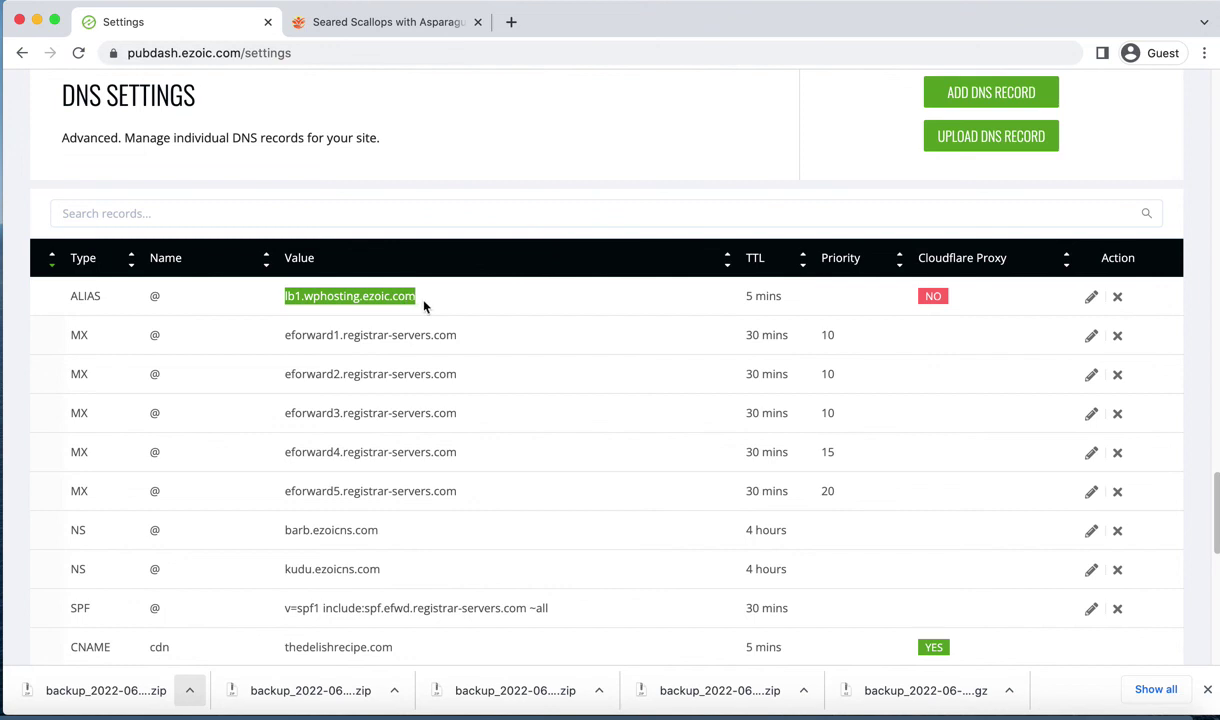
pyautogui.click(362, 340)
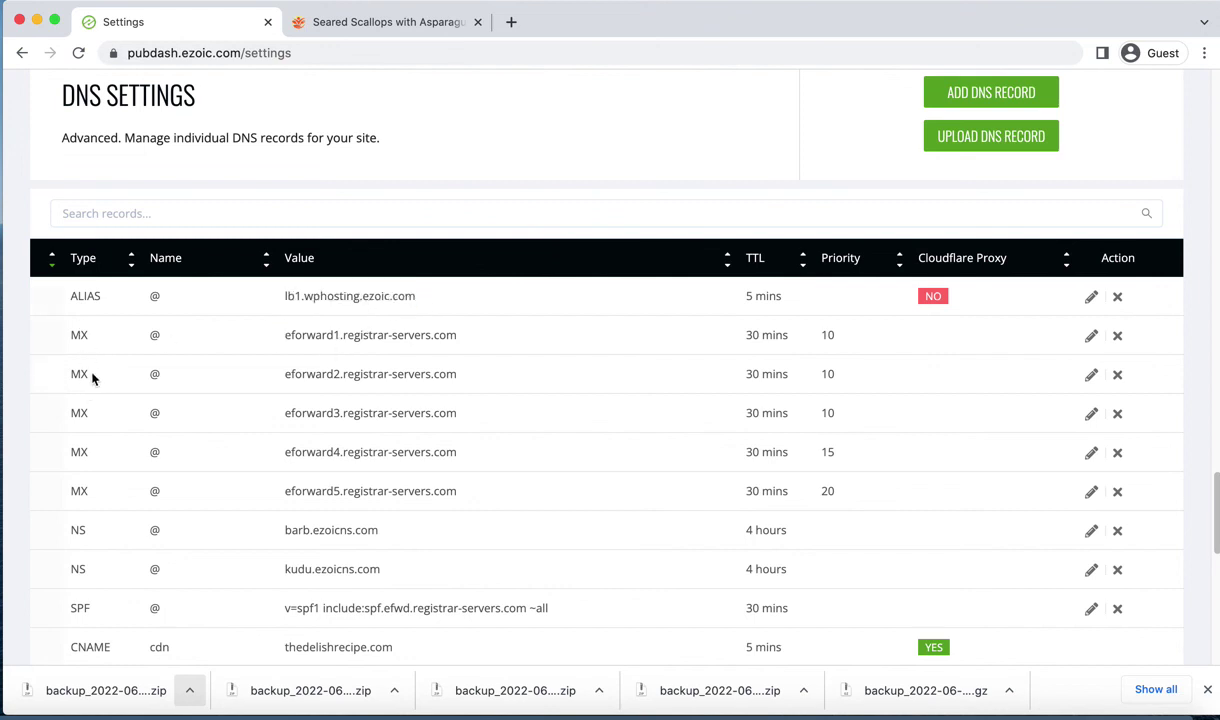
pyautogui.moveTo(341, 334); pyautogui.dragTo(440, 345)
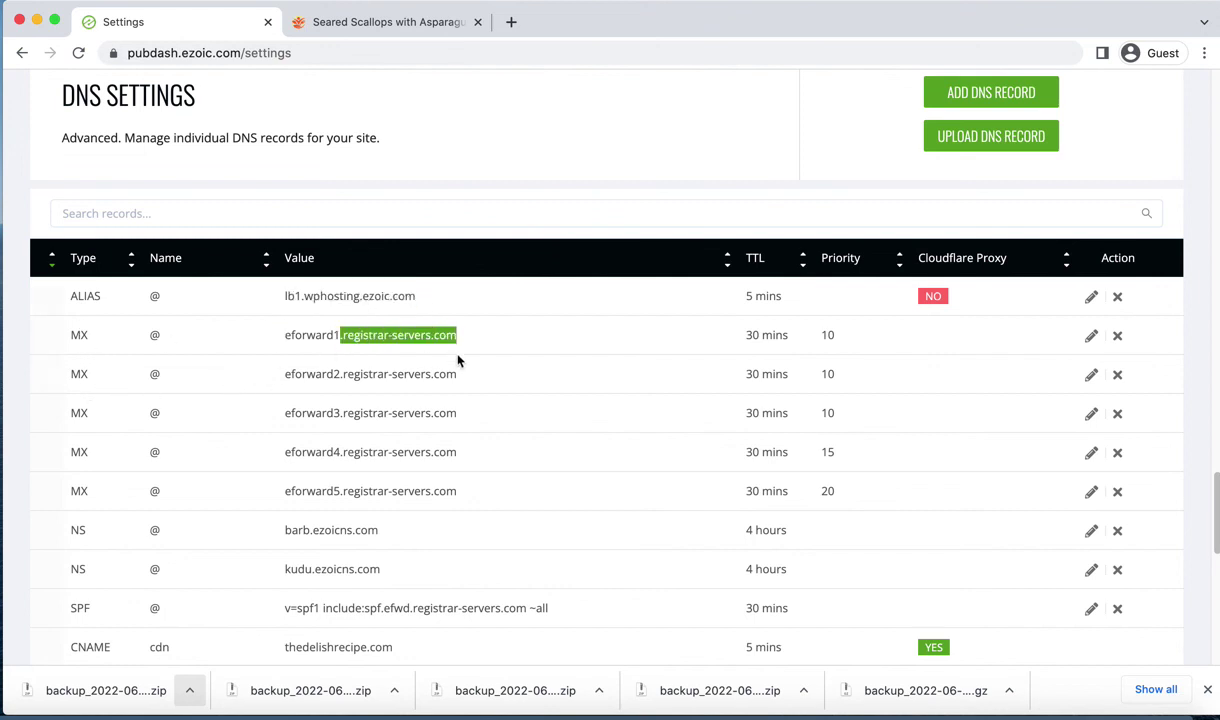
pyautogui.click(354, 316)
pyautogui.scroll(-3, 426, 493)
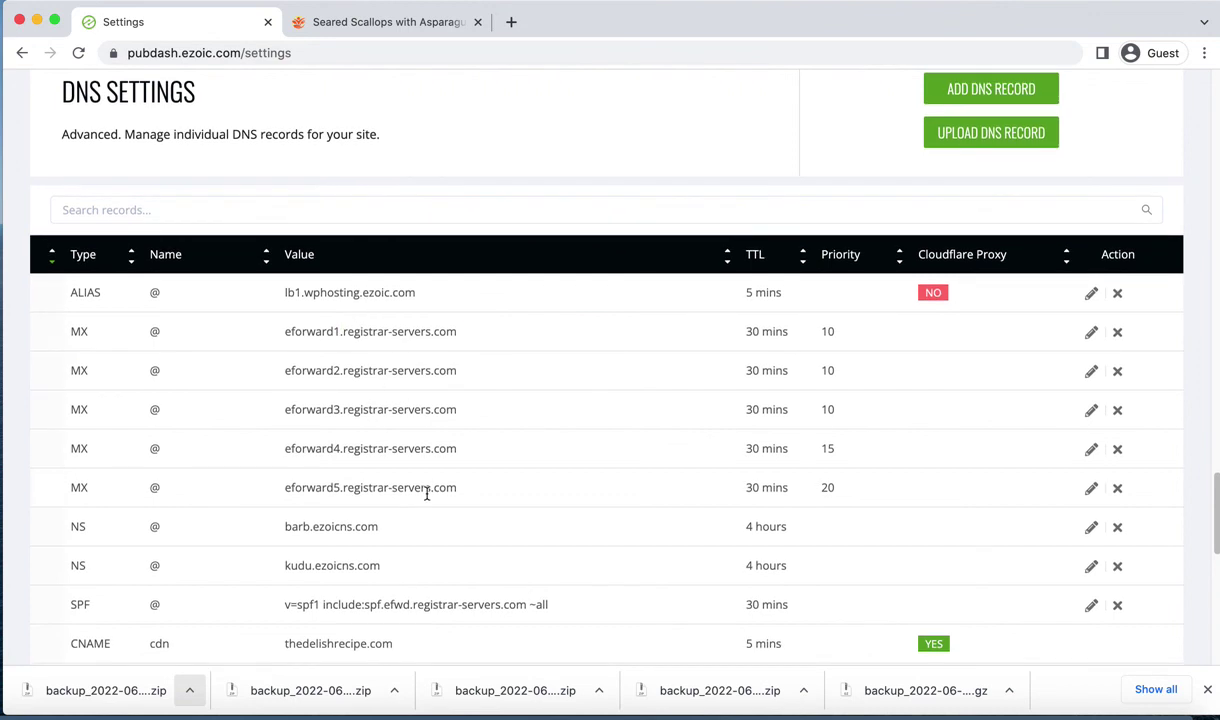
pyautogui.scroll(4, 427, 495)
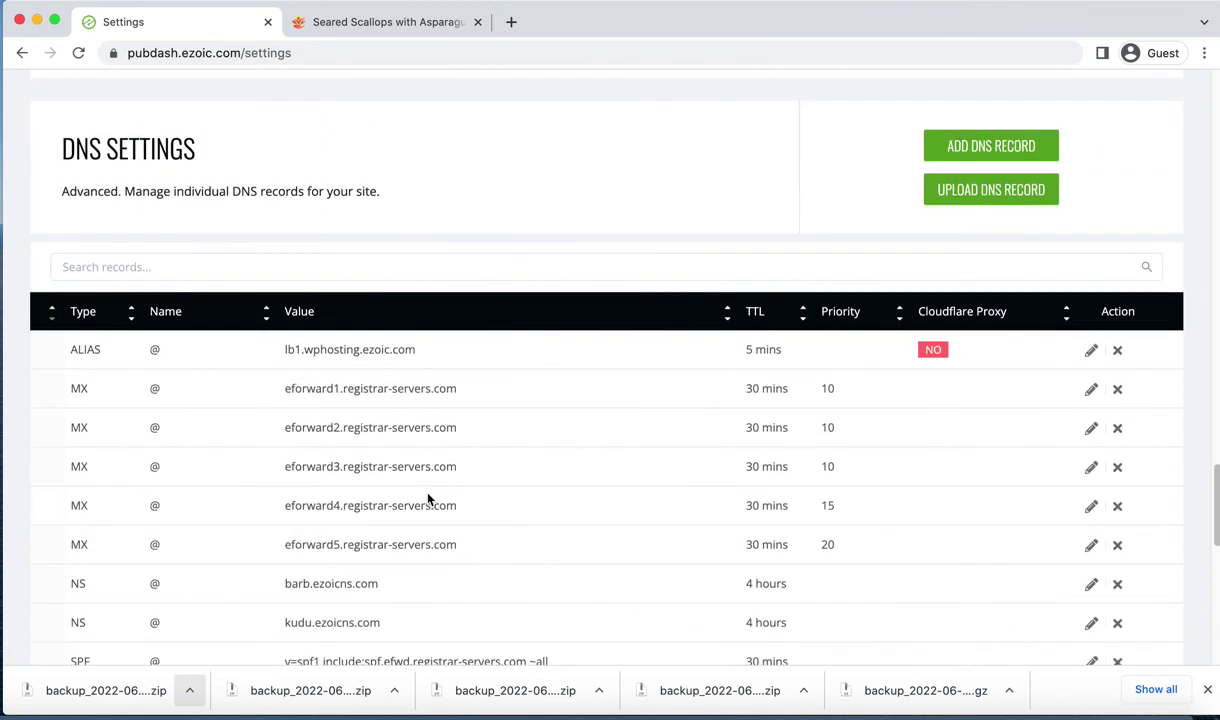
pyautogui.scroll(1, 386, 419)
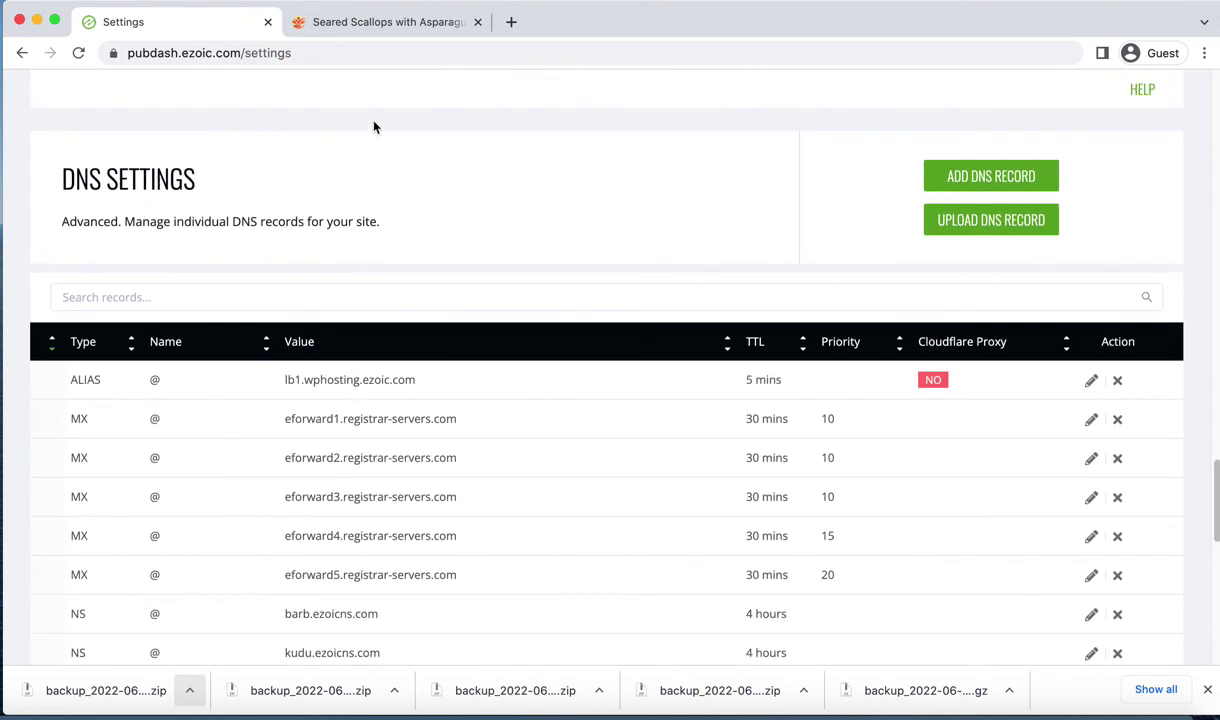
# Step: Reload the Seared Scallops recipe post to load it from the new hosting
pyautogui.click(347, 22)
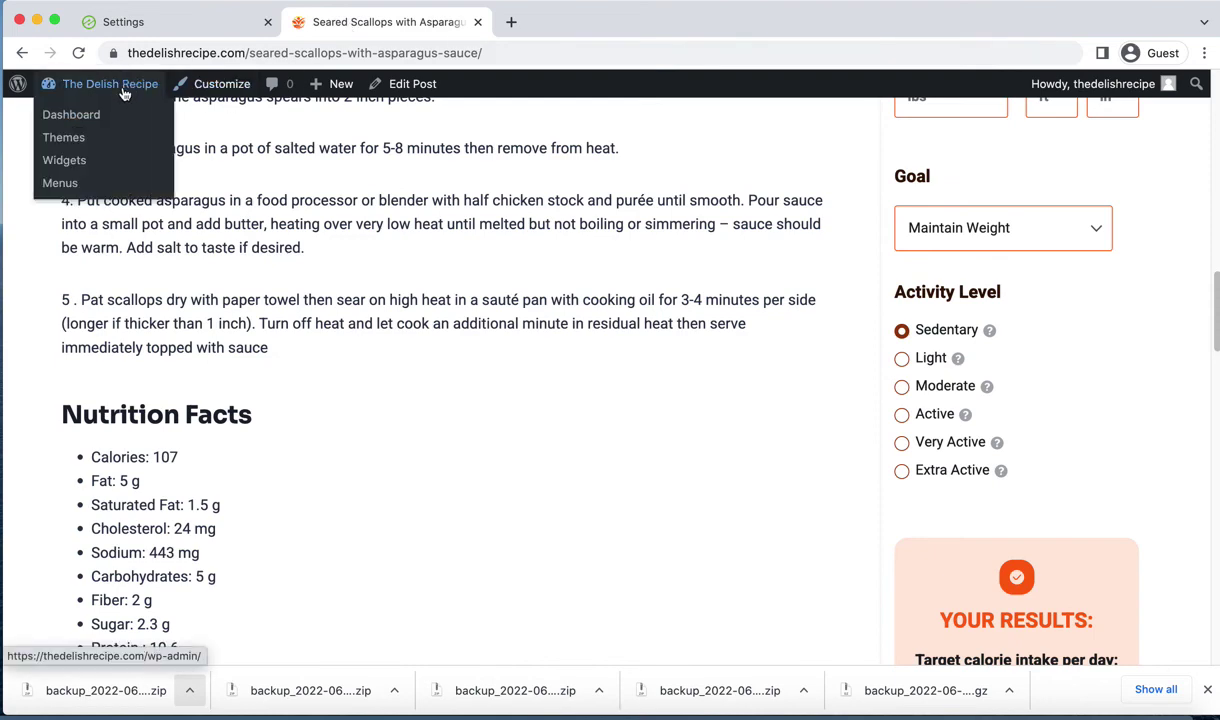
pyautogui.scroll(3, 231, 196)
pyautogui.click(86, 54)
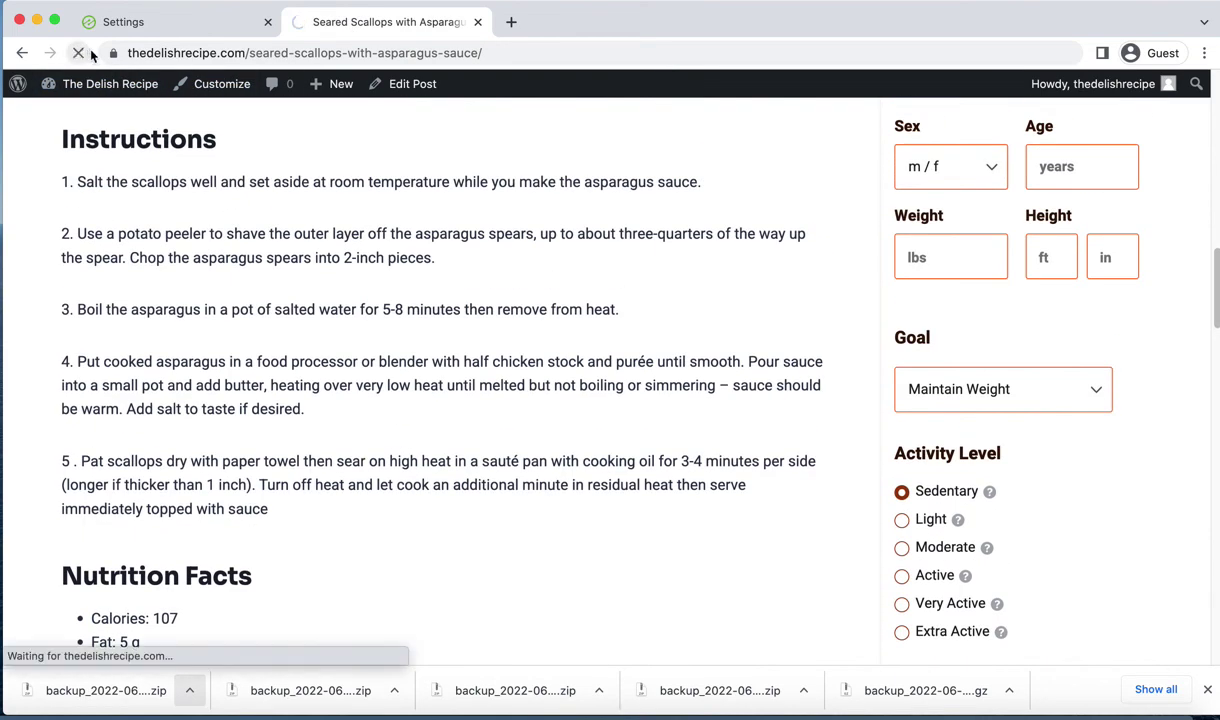